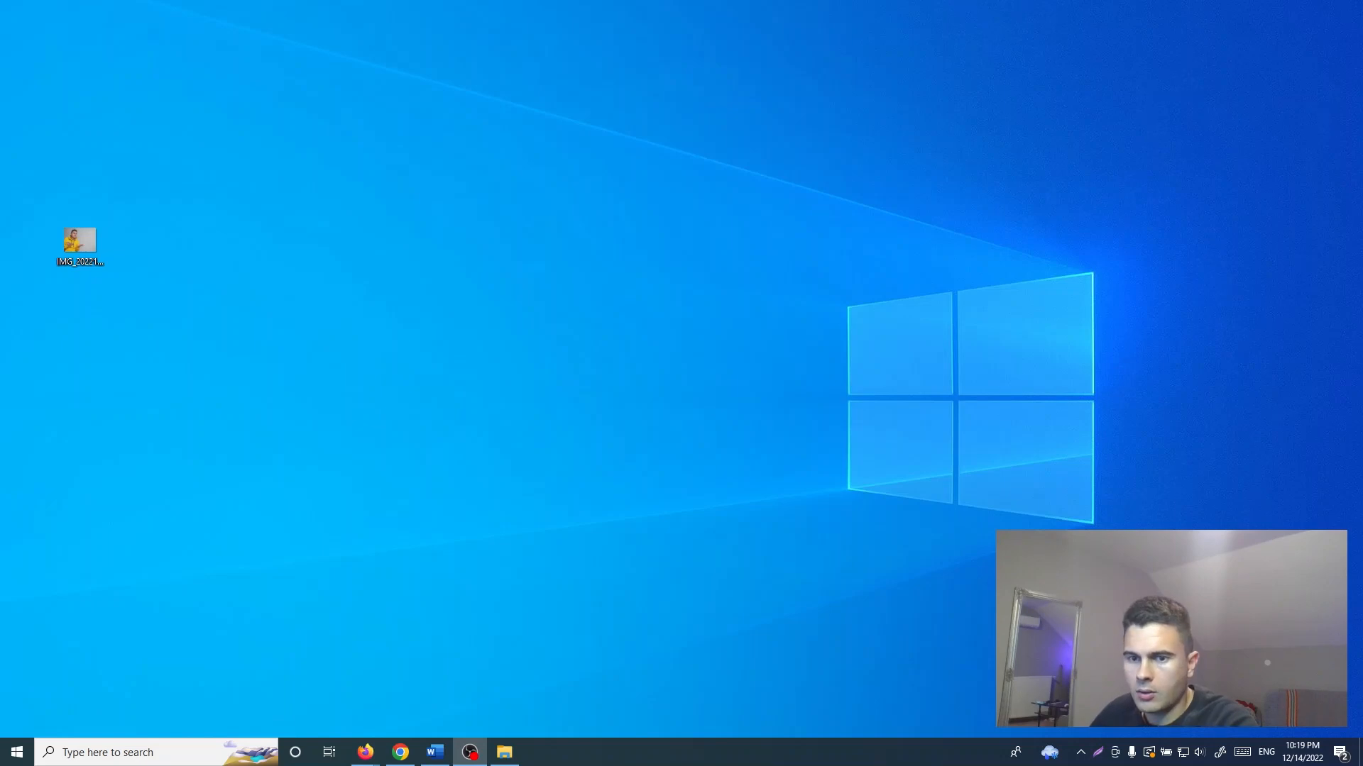
Open the removal.ai background remover from the Google results for "remove image background".
drag(1362, 106, 439, 1)
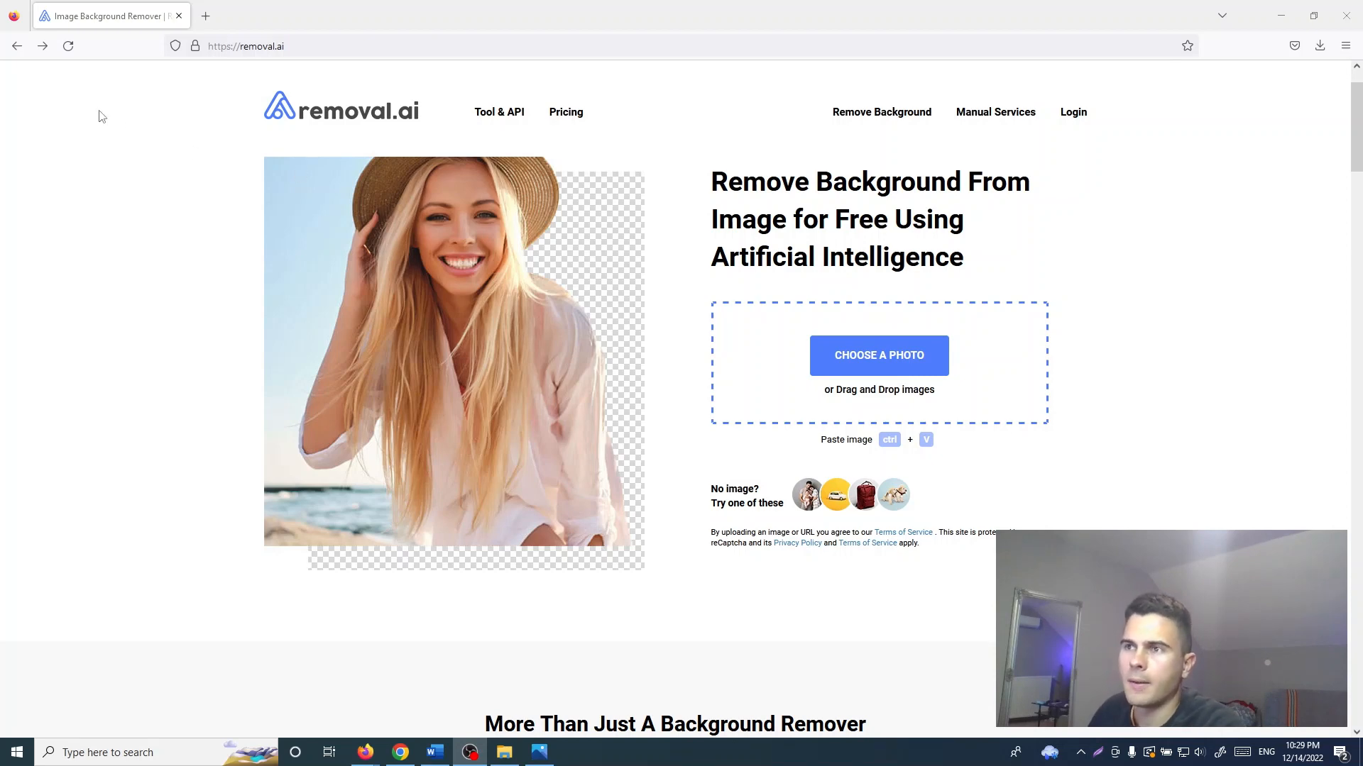
click(17, 47)
scroll(411, 355, up, 5)
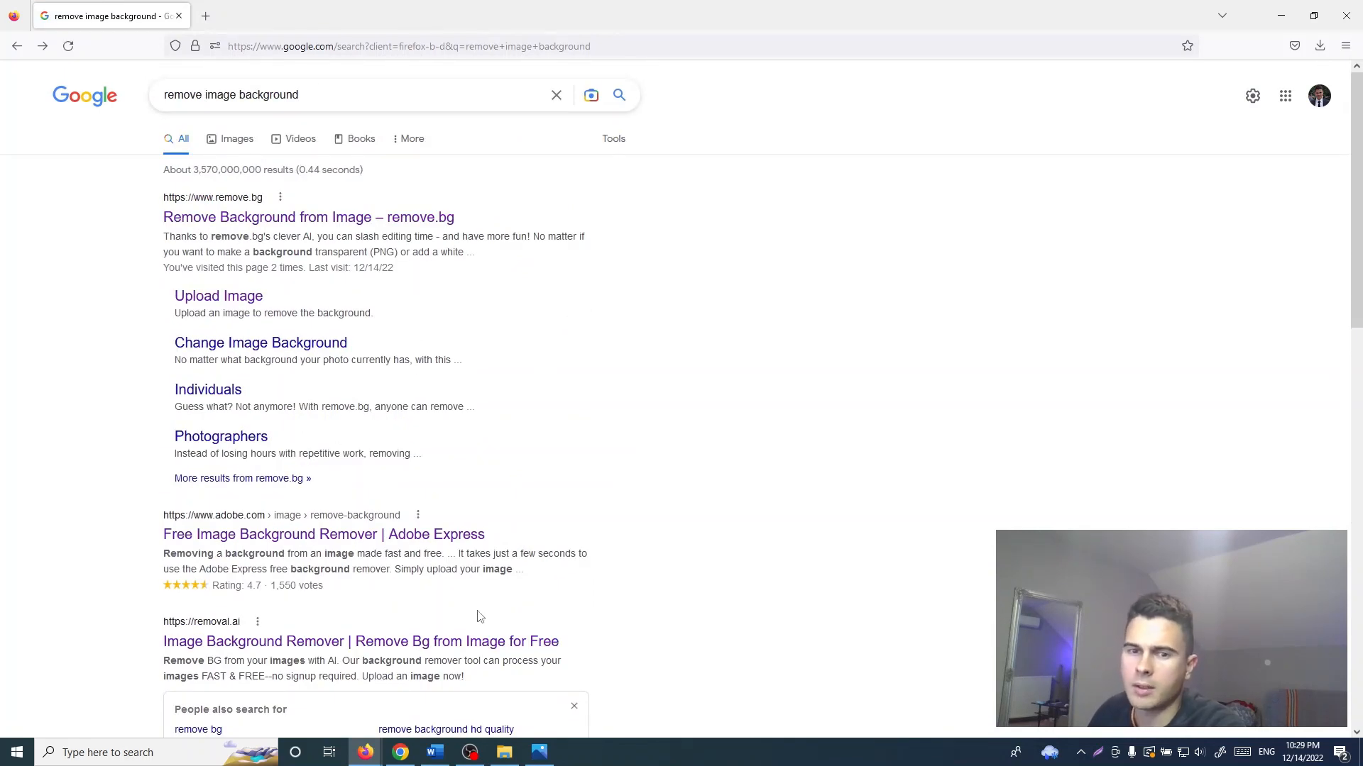
scroll(480, 617, down, 2)
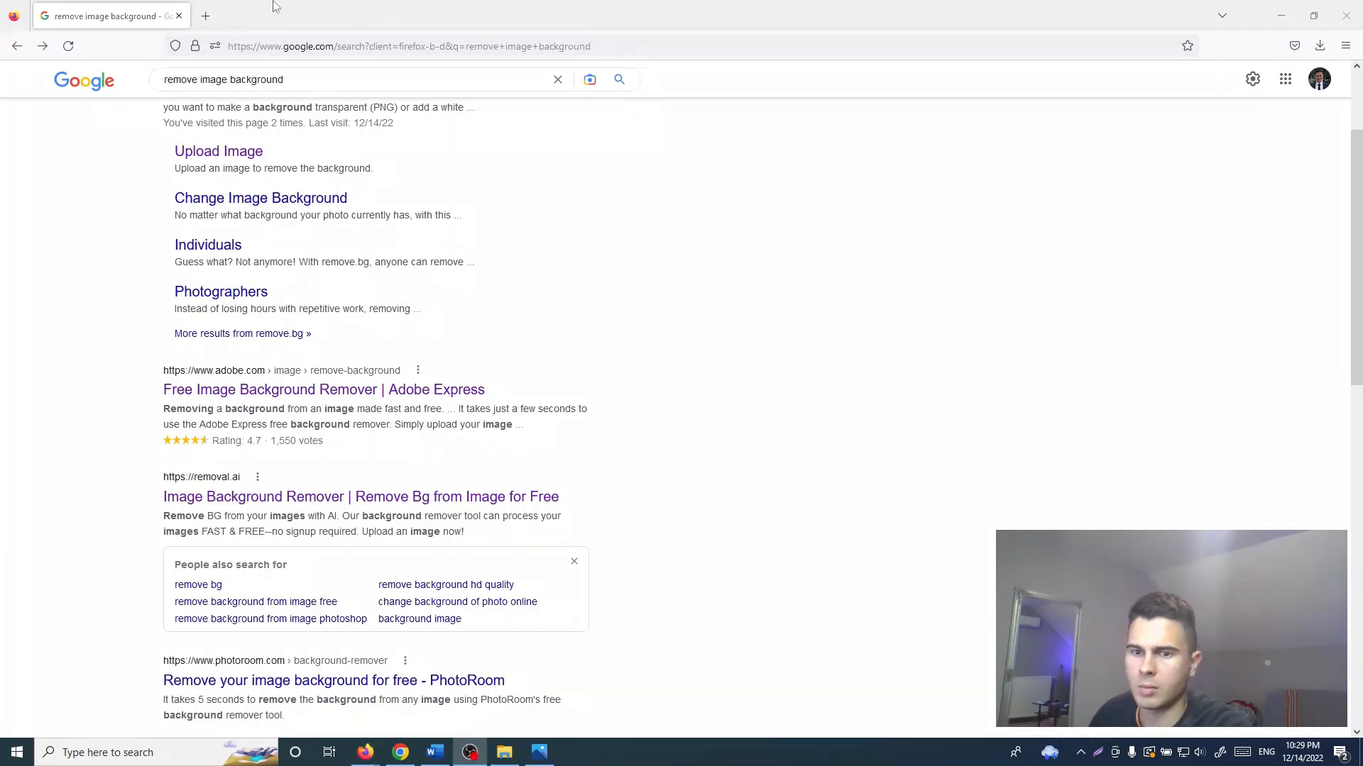
click(245, 500)
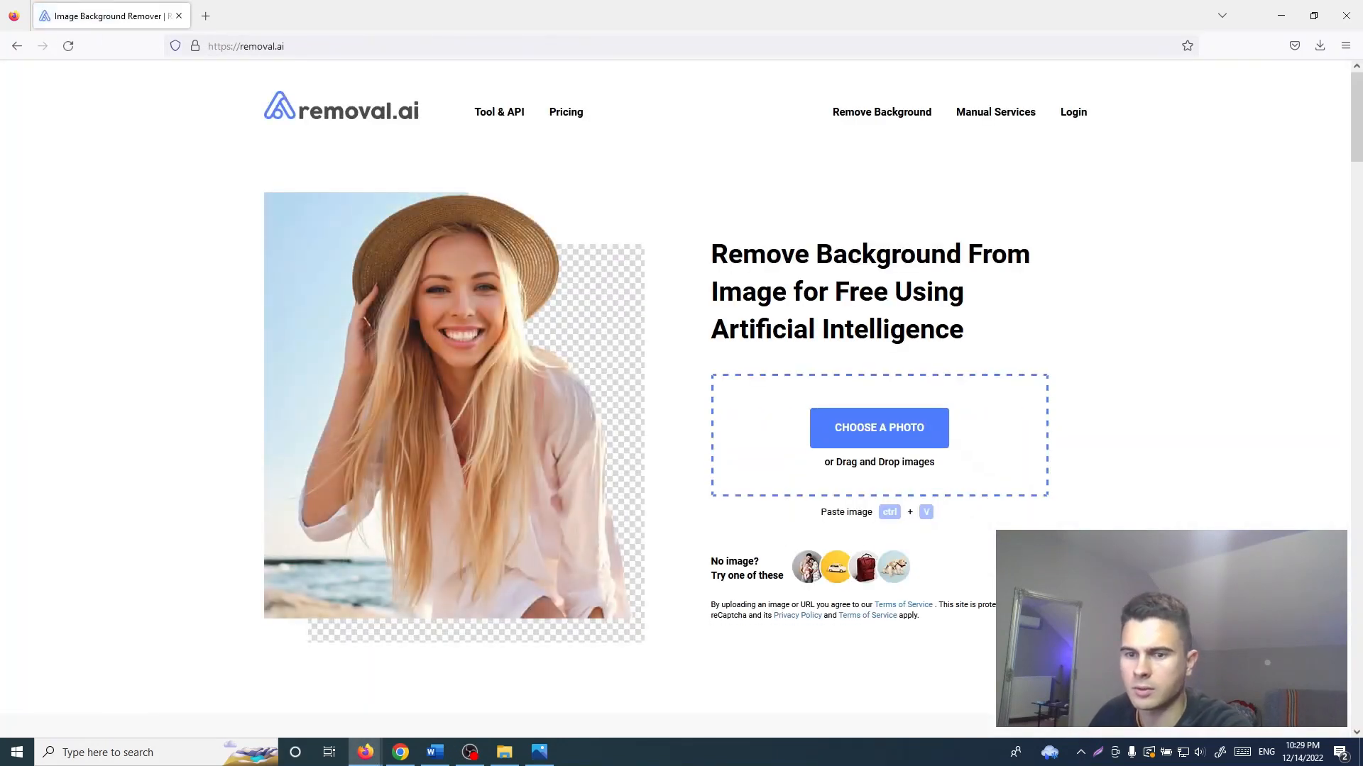
Upload the original IMG photo from the desktop to removal.ai to strip its background.
scroll(681, 384, down, 1)
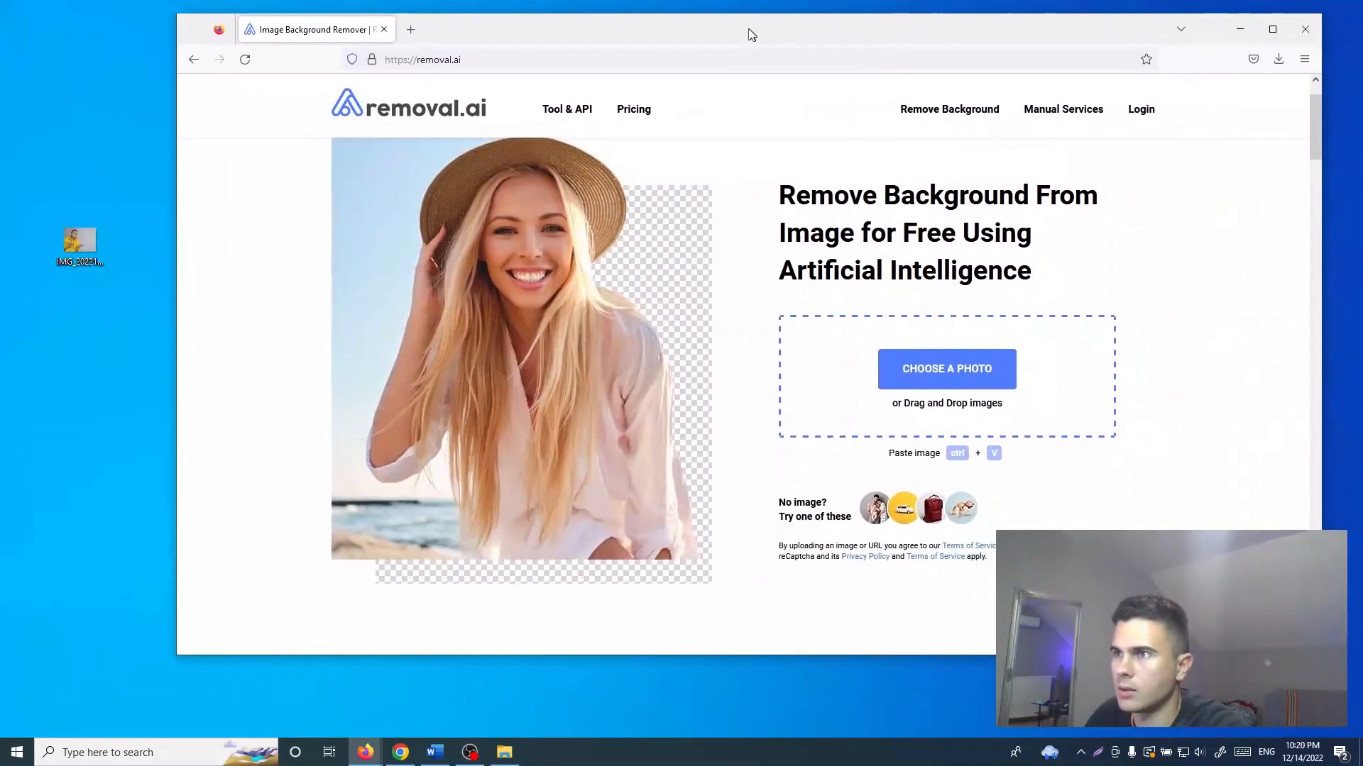
drag(752, 35, 729, 46)
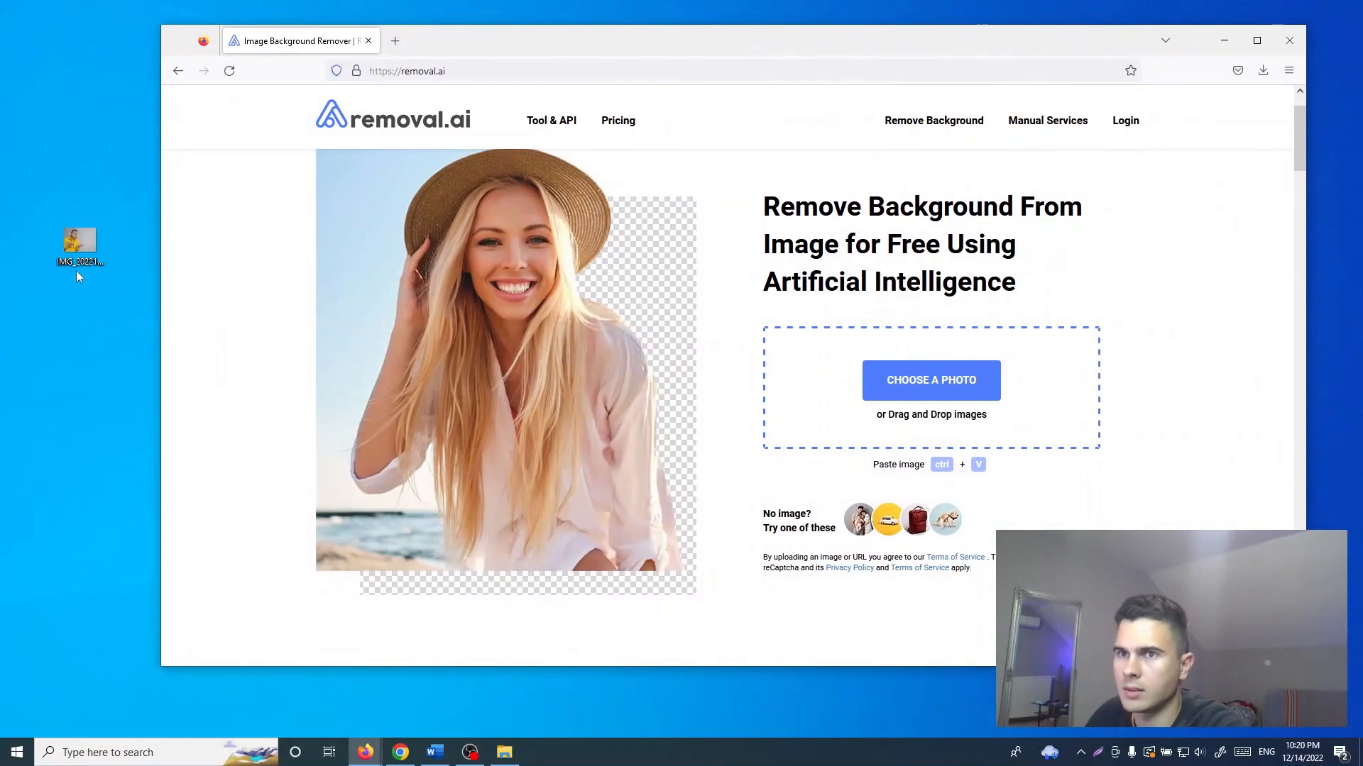
drag(77, 245, 864, 383)
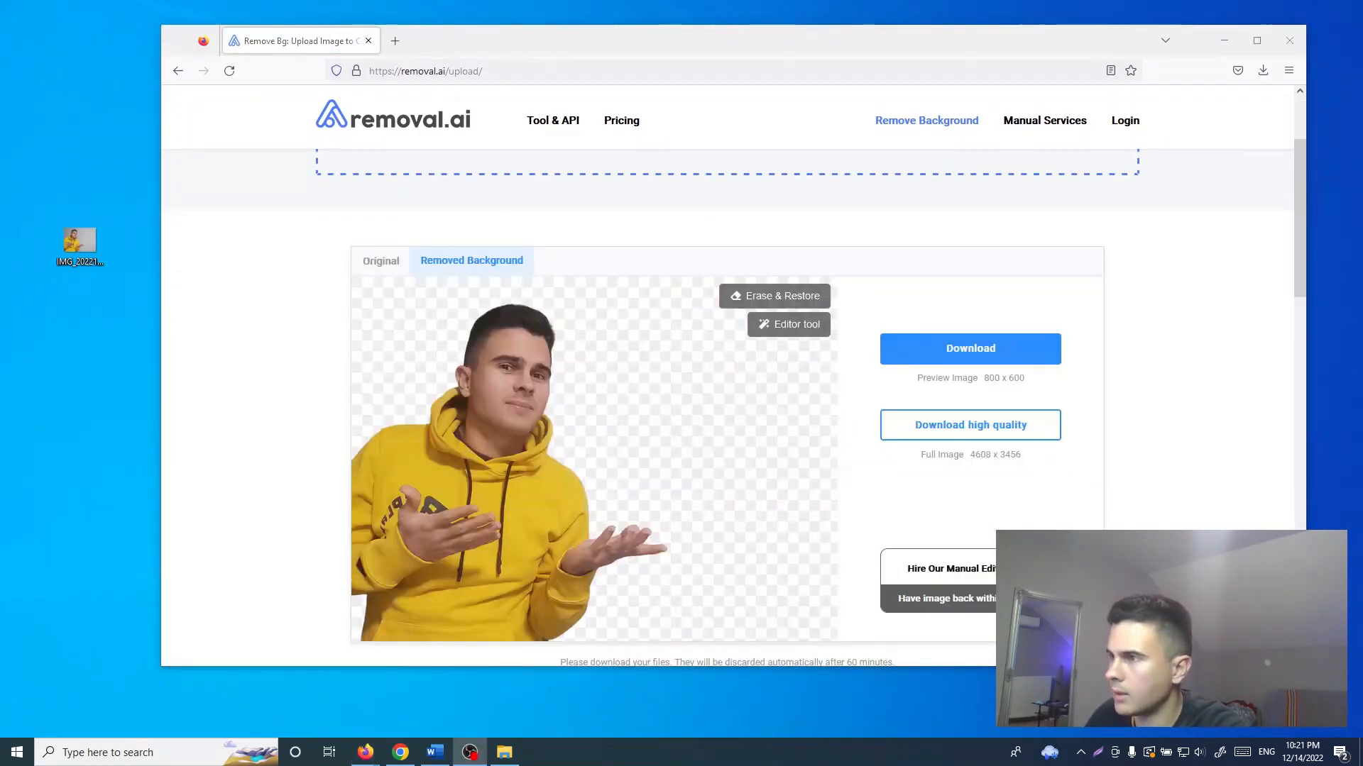
Download the 800 x 600 preview of the cutout and view the downloaded PNG.
click(972, 355)
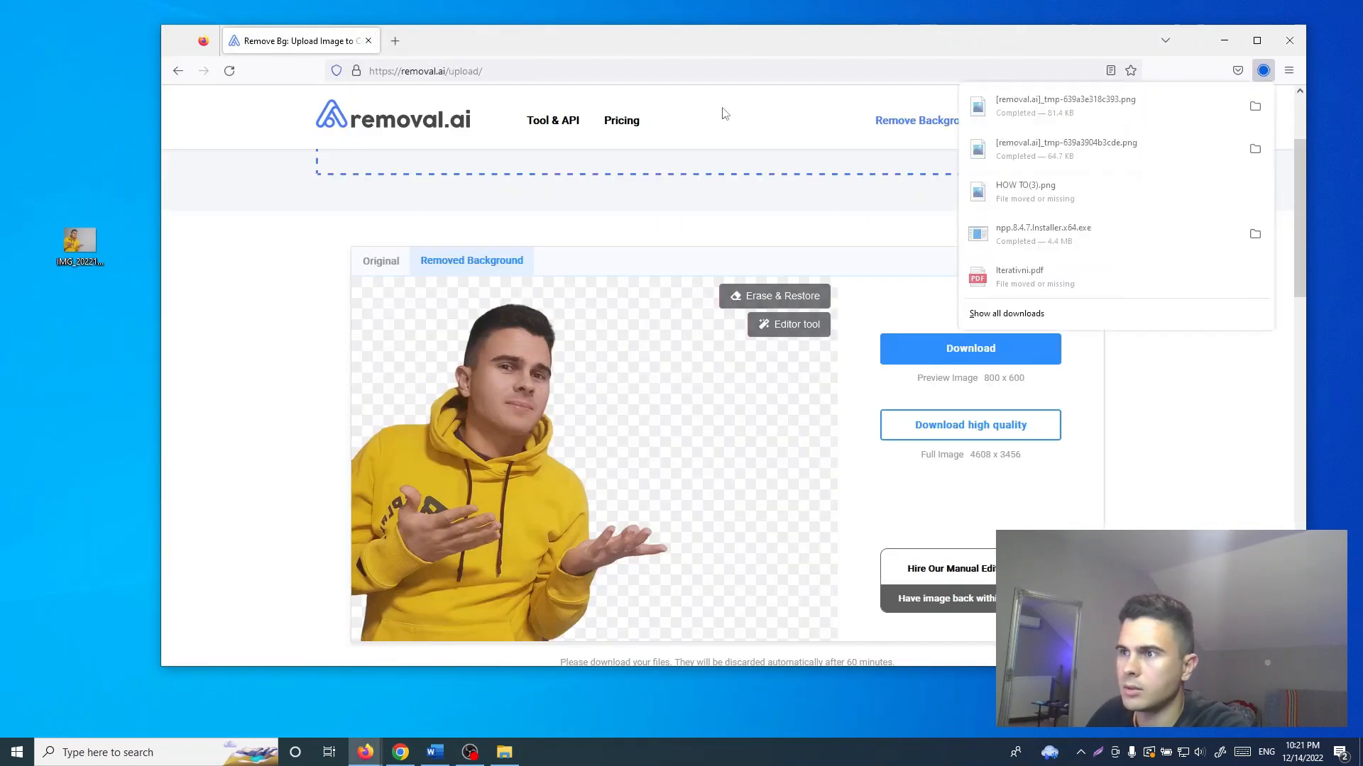
click(1113, 105)
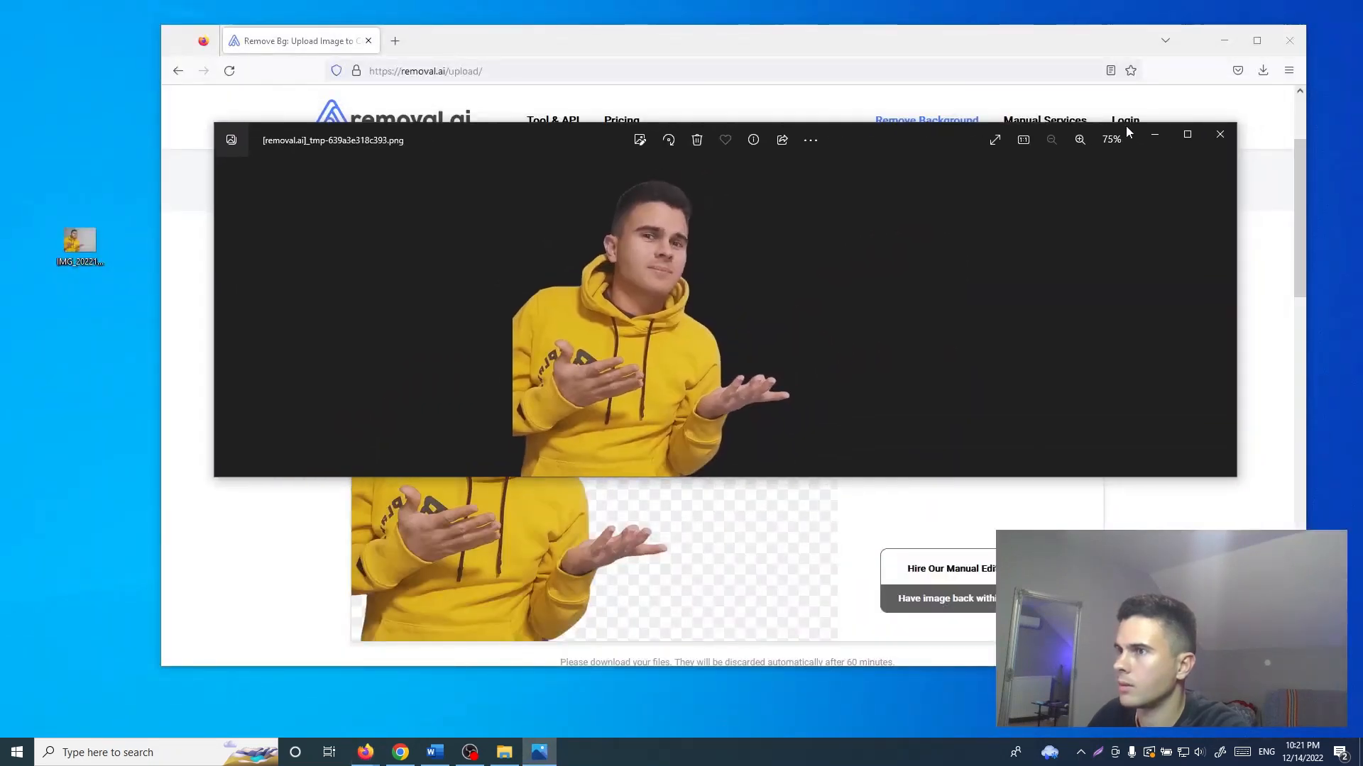
click(1216, 135)
Bring the downloaded cutout PNG from its download folder onto the desktop, placing it just above the original photo.
click(1288, 71)
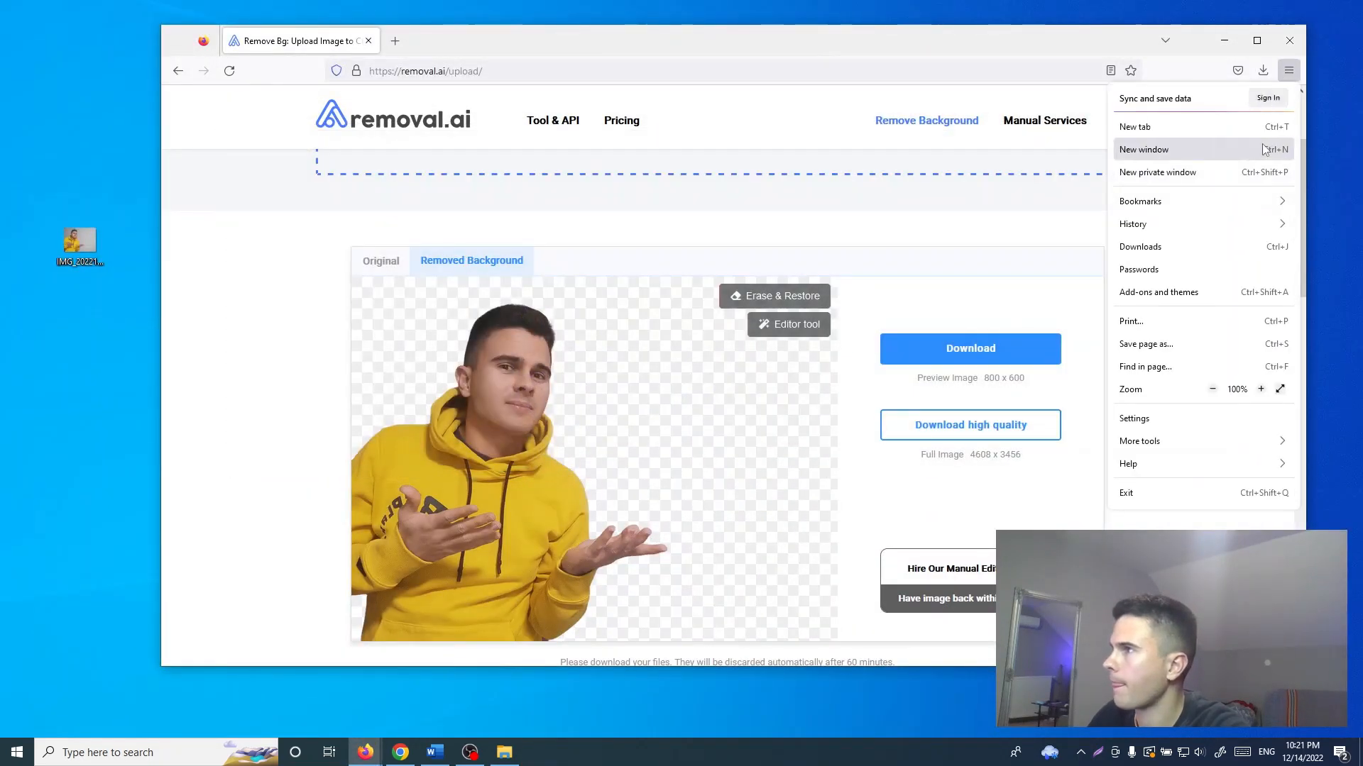
click(1262, 71)
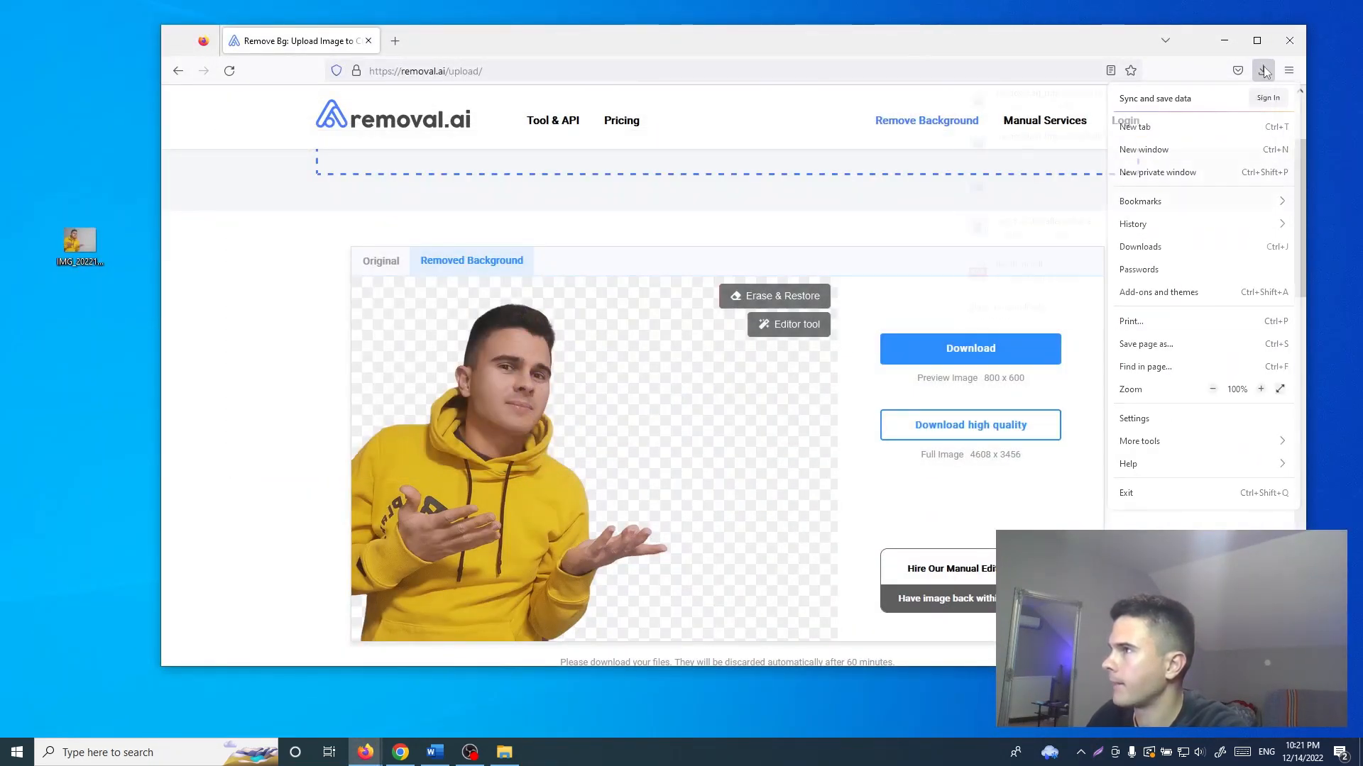
click(1255, 113)
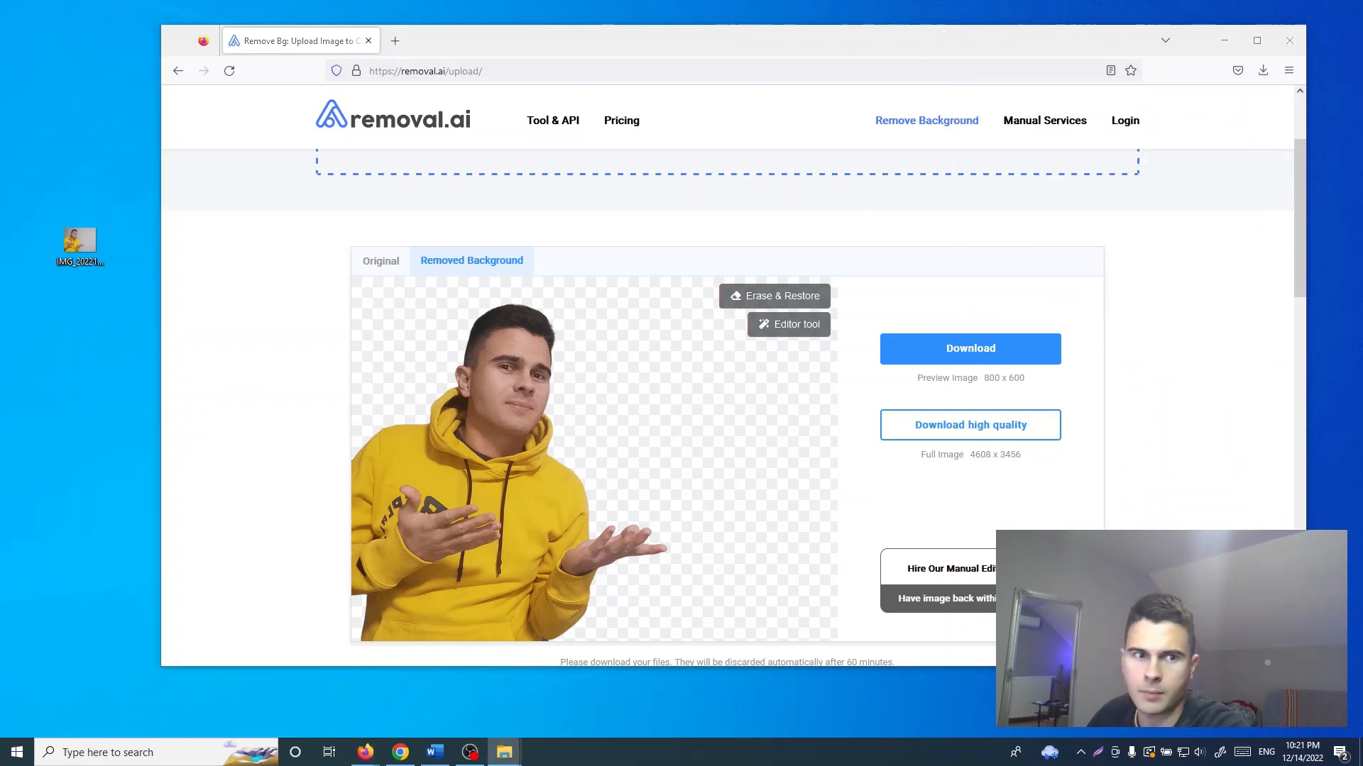
drag(2, 32, 97, 170)
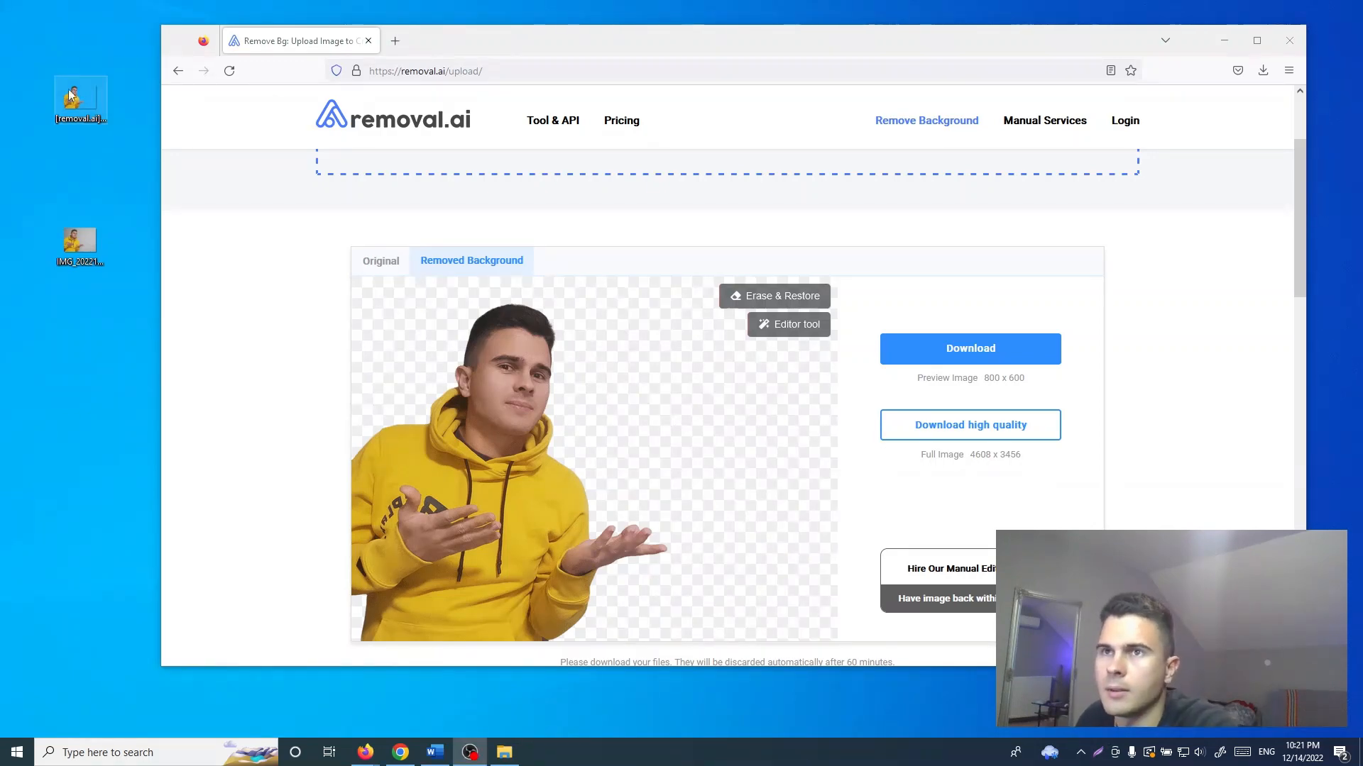
drag(78, 103, 88, 146)
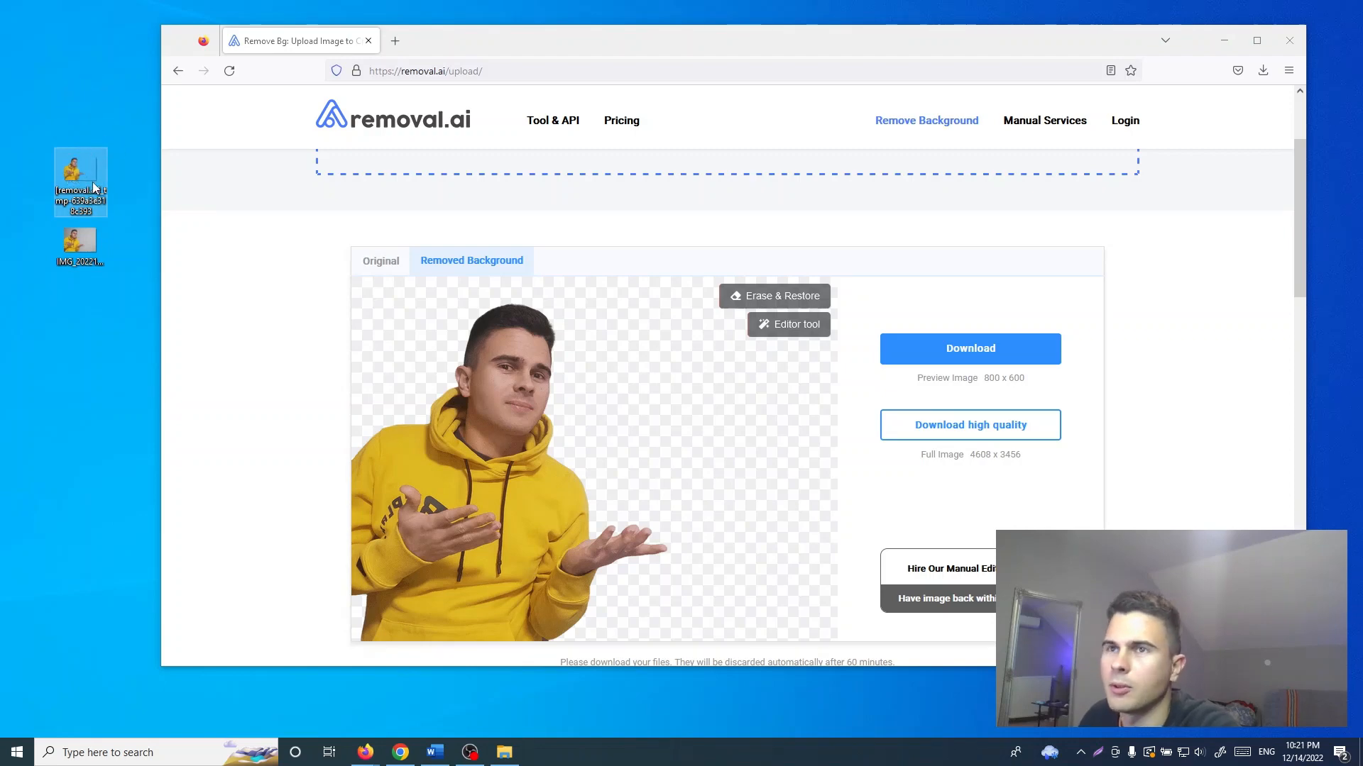
click(1225, 44)
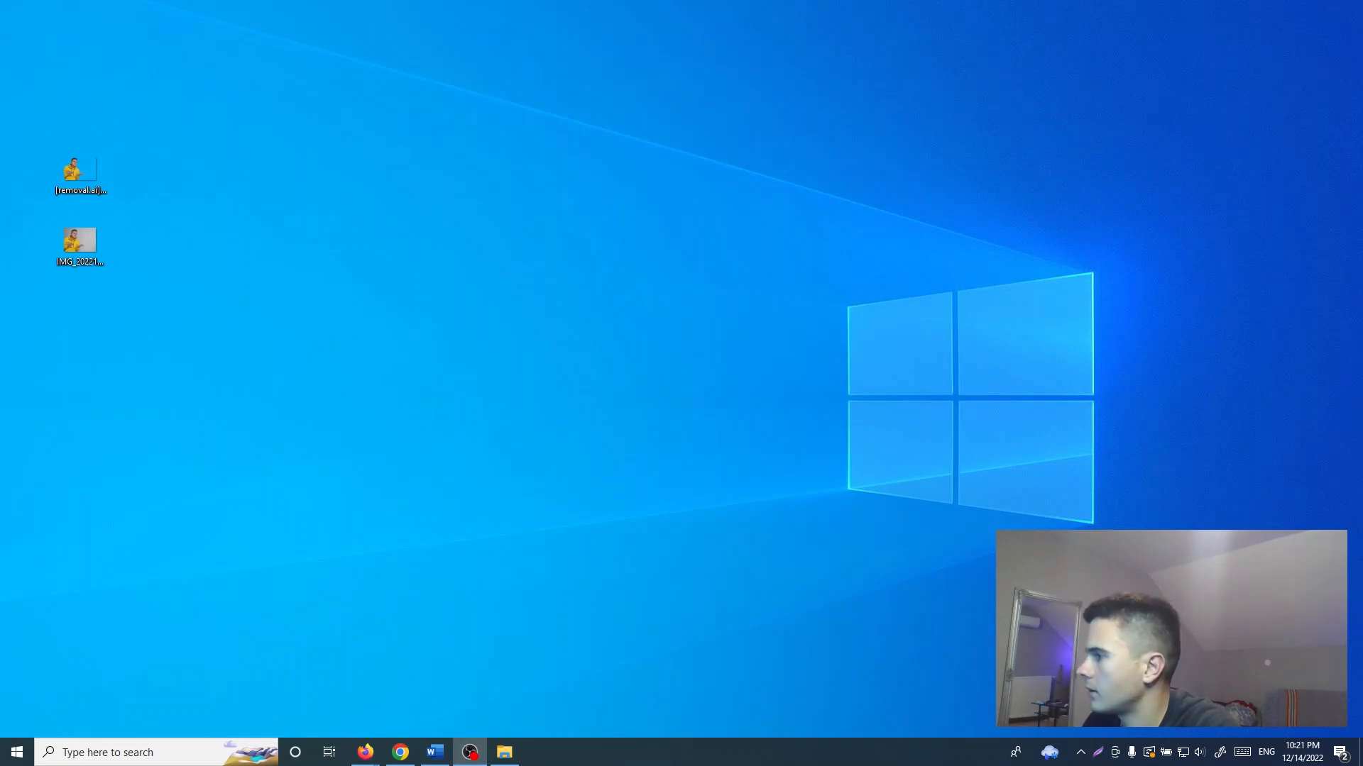
Switch to Canva and create a new blank YouTube Thumbnail design.
key(alt+Tab)
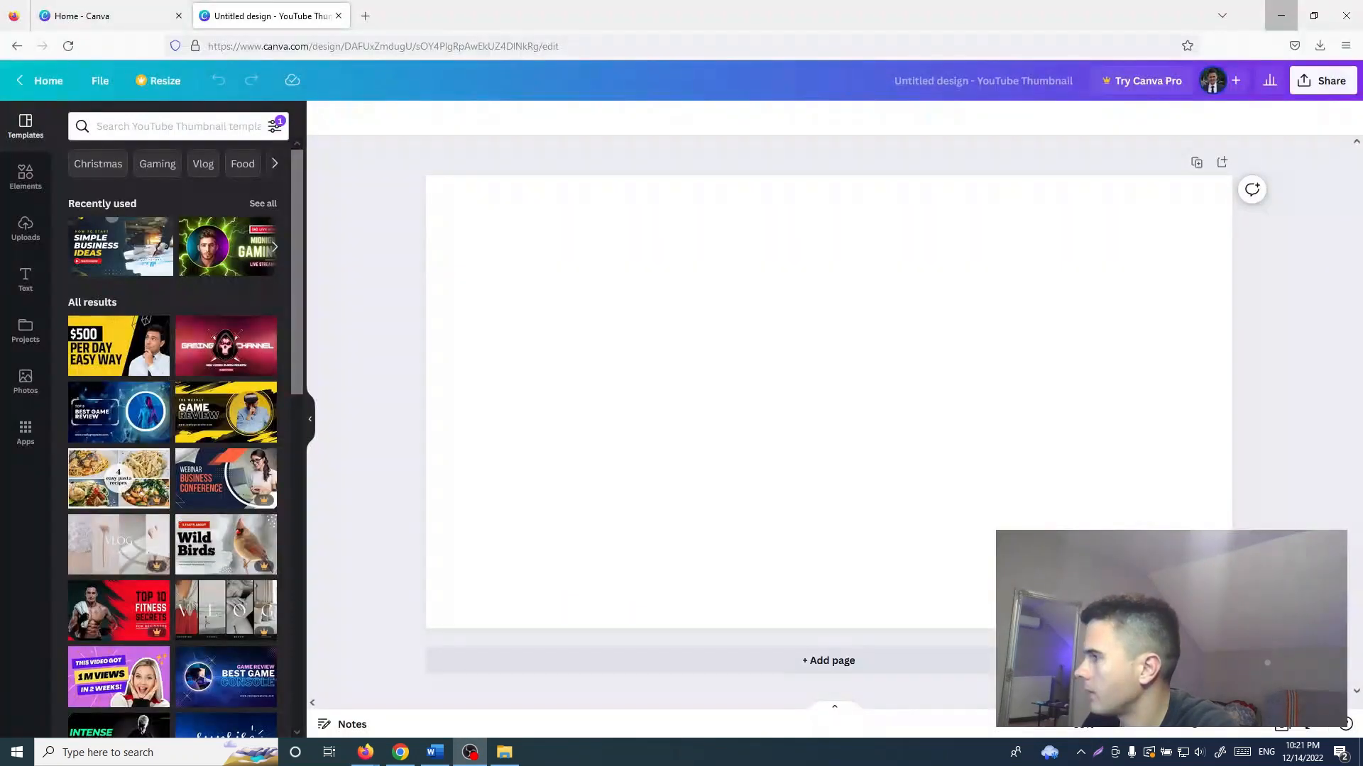
drag(892, 18, 1362, 227)
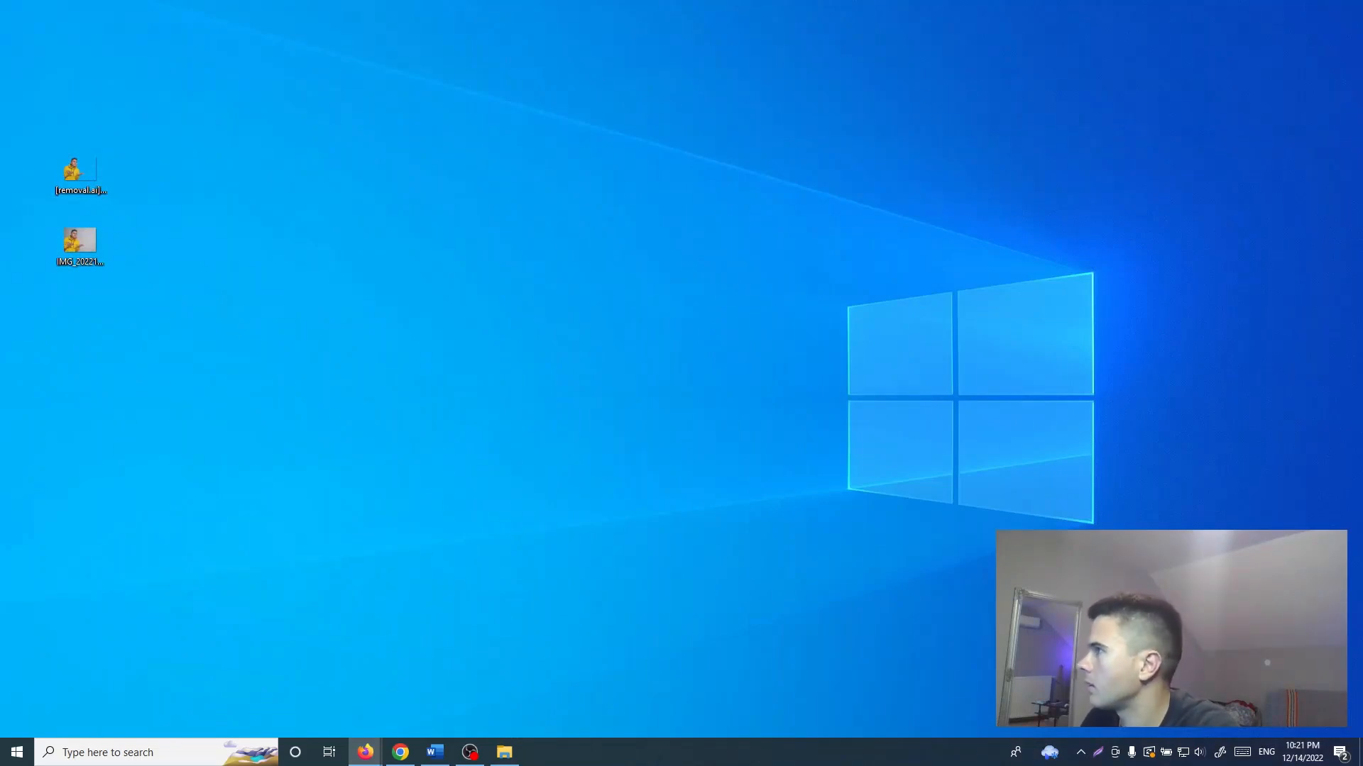
drag(1362, 228, 644, 1)
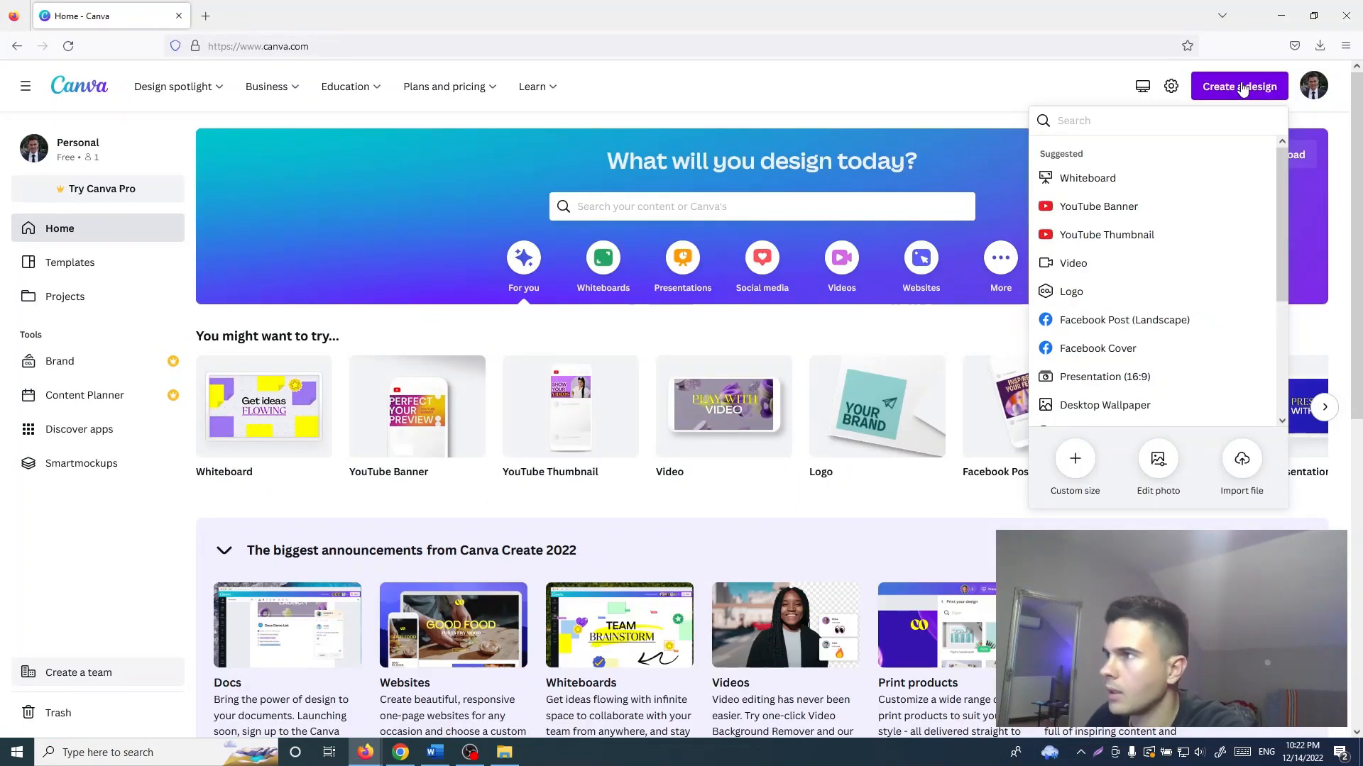
click(1241, 86)
click(1241, 87)
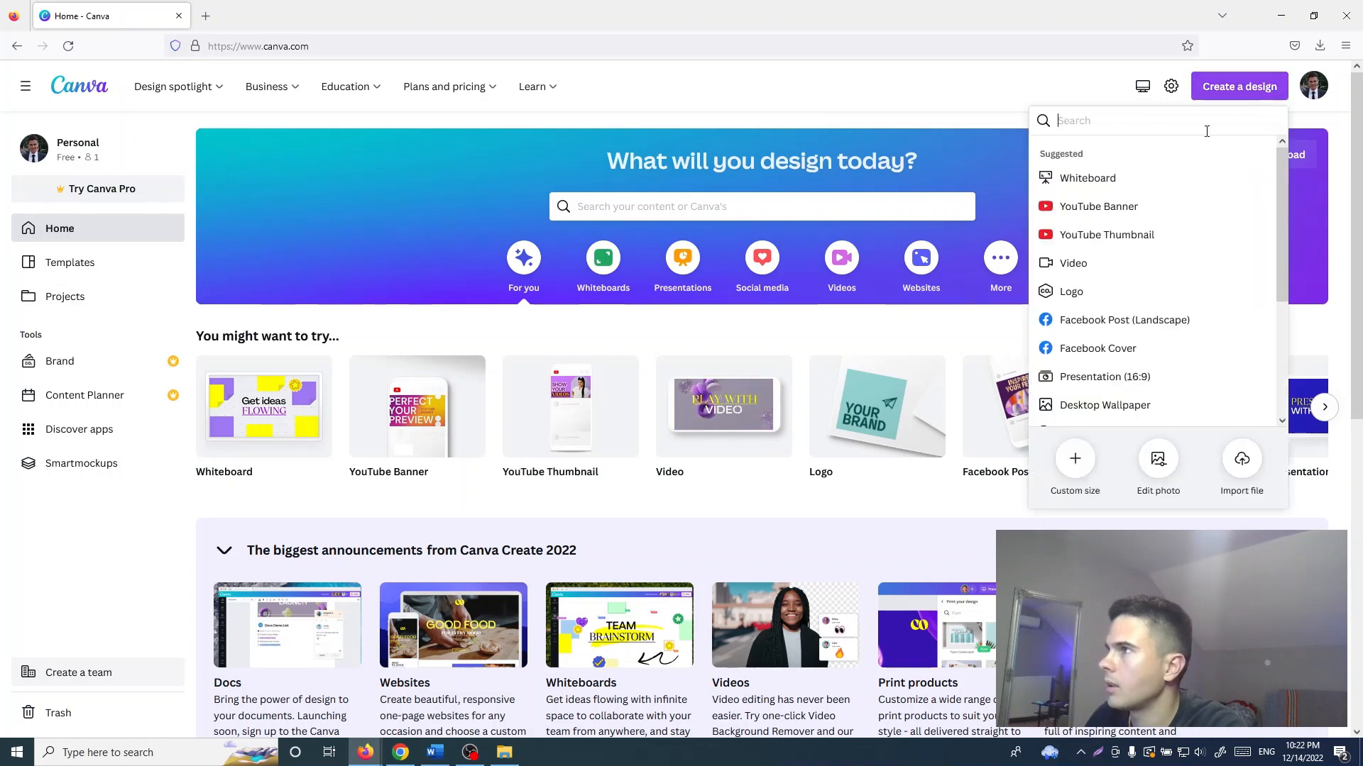
click(1114, 238)
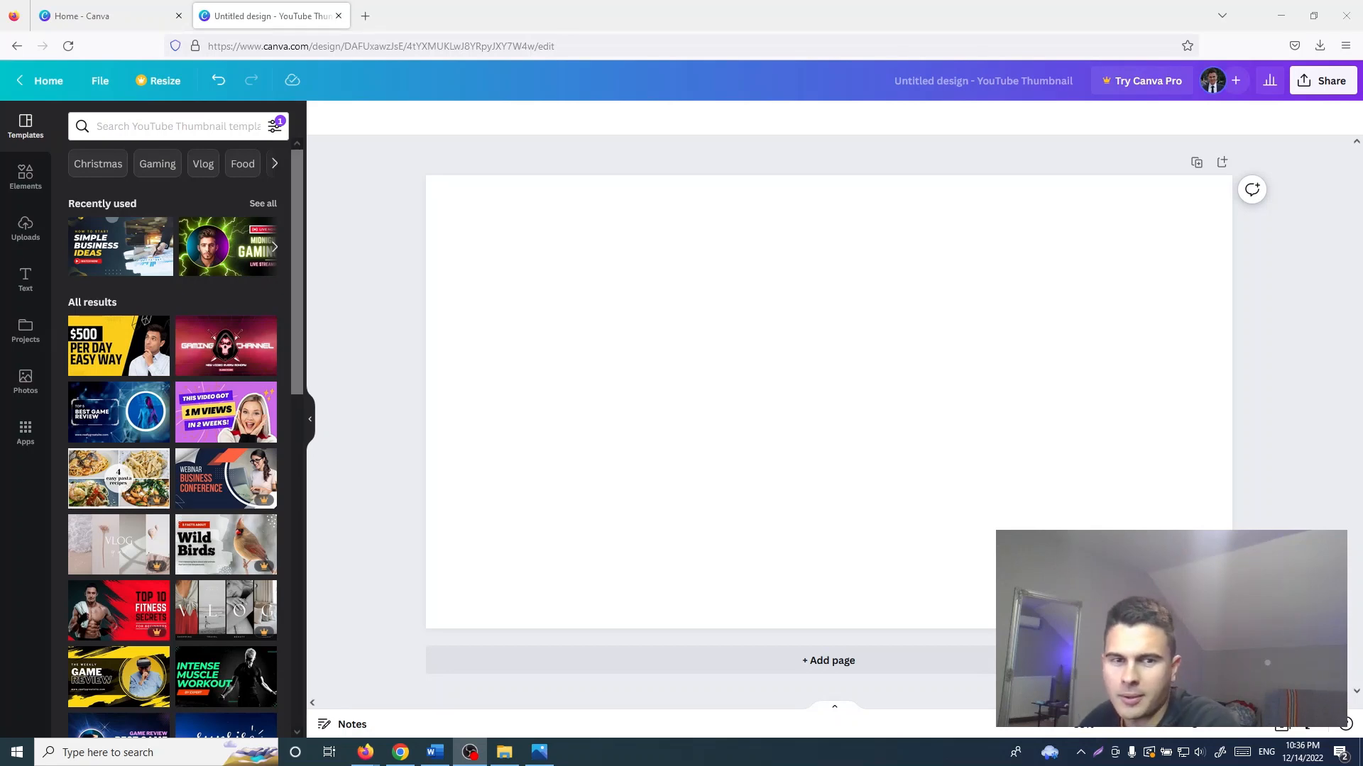
Apply the blue "Game Review Best Game Console" template to the blank thumbnail.
scroll(293, 277, down, 2)
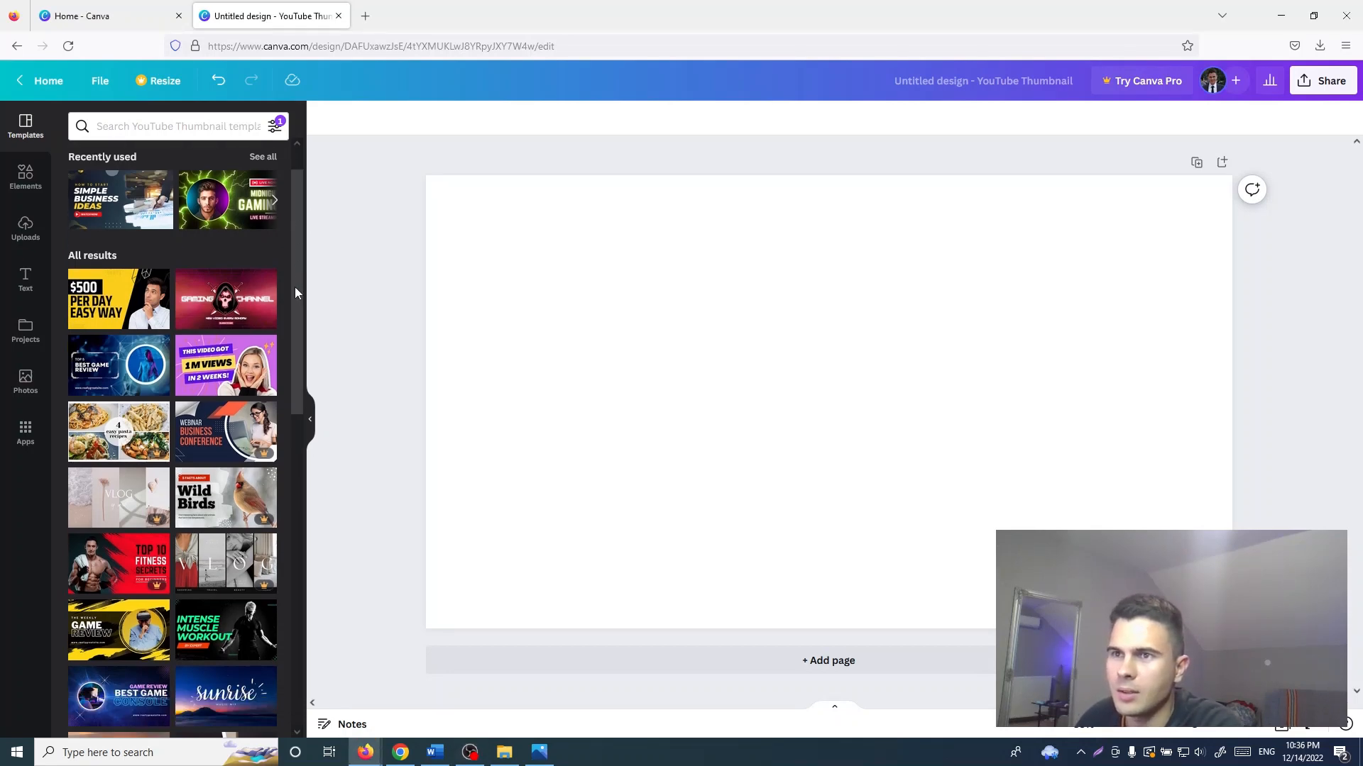
scroll(288, 340, down, 2)
scroll(286, 369, up, 2)
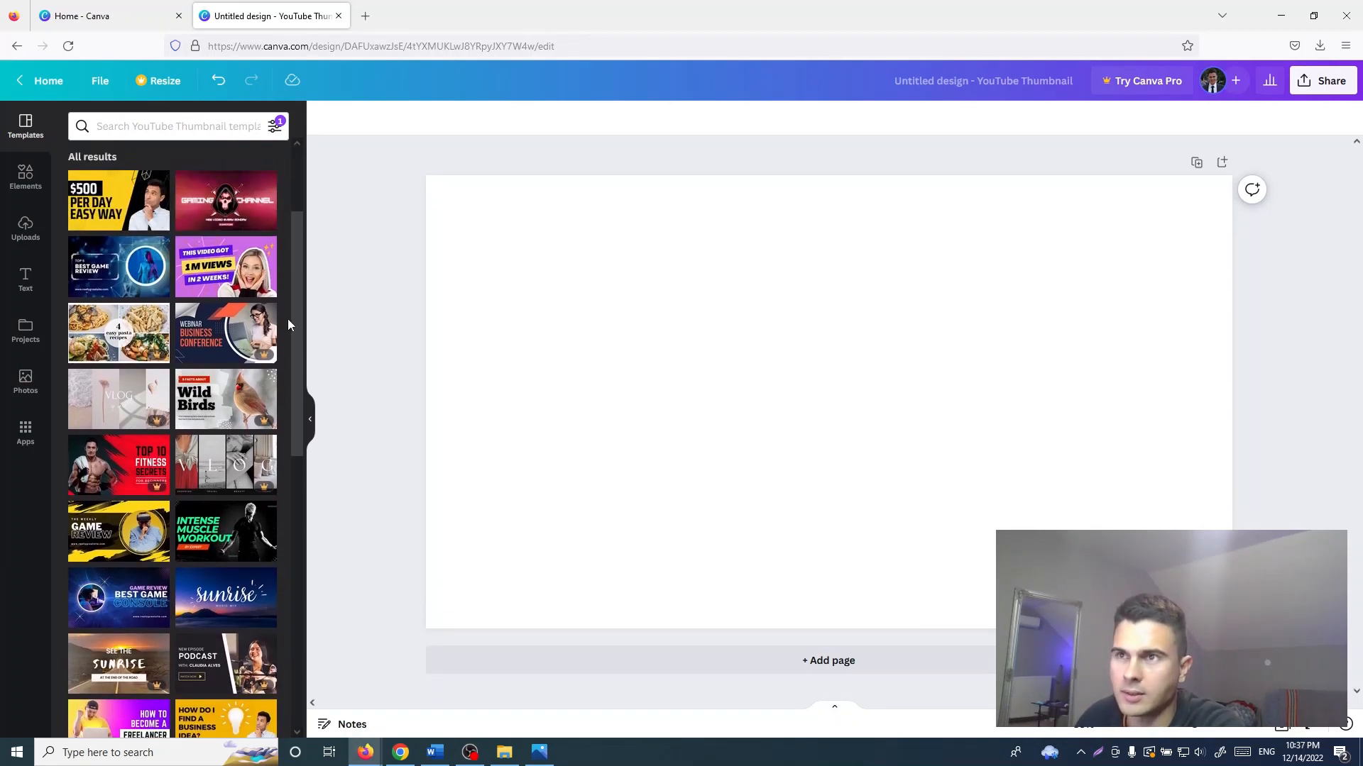
scroll(178, 548, down, 1)
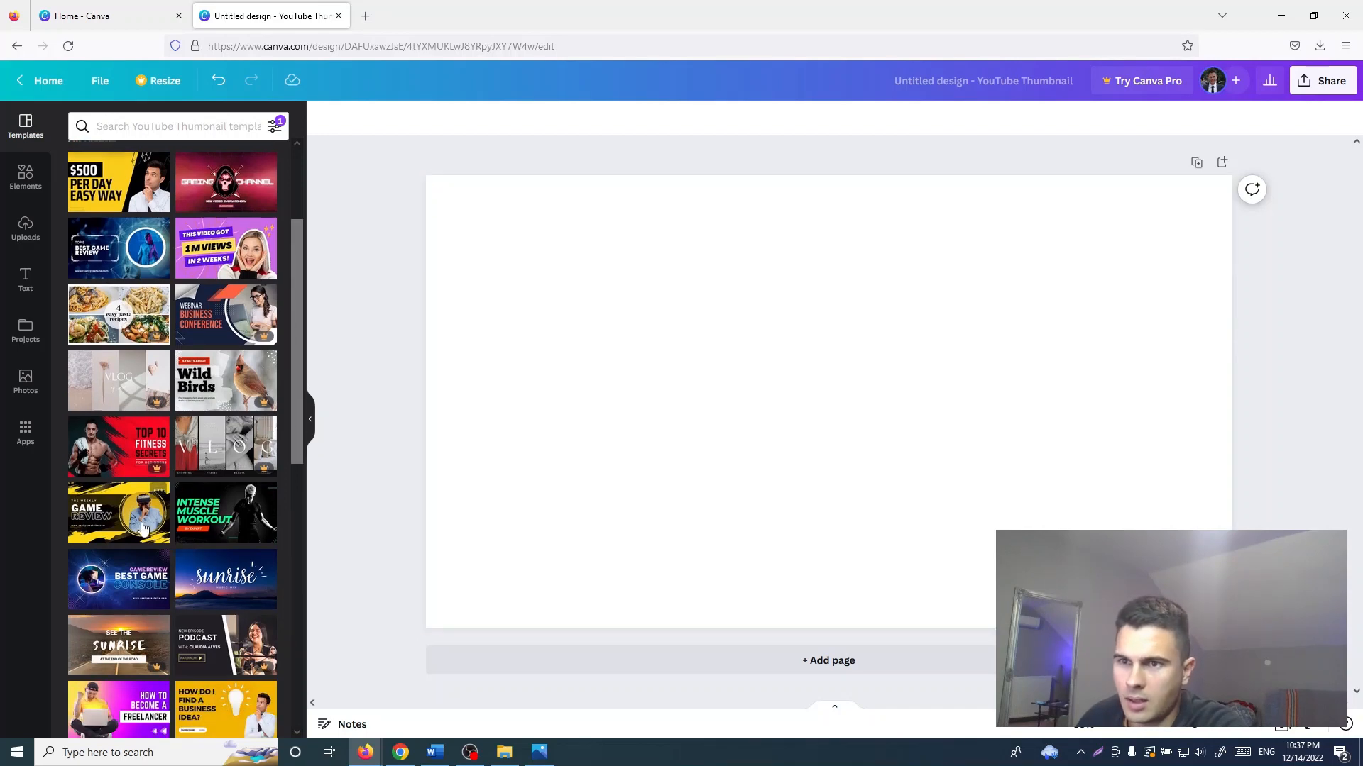
click(221, 652)
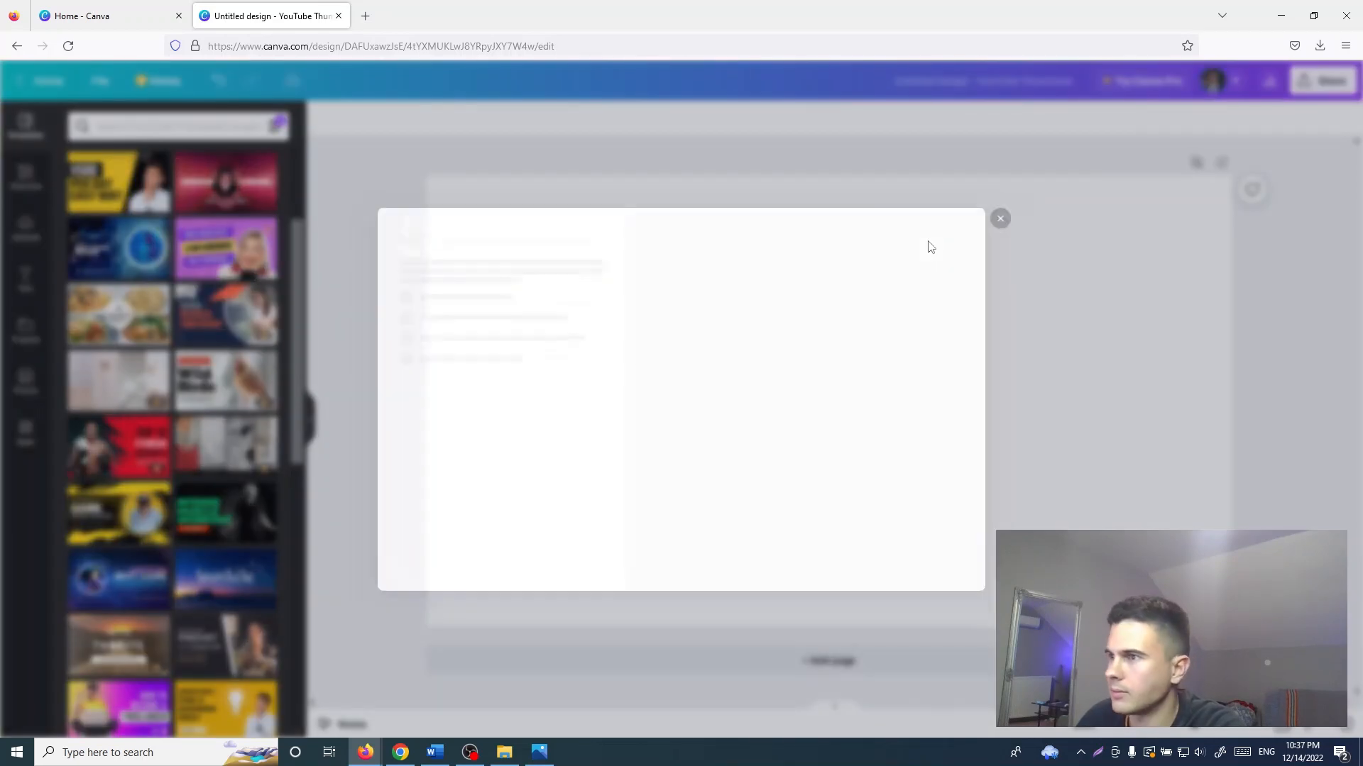
click(1035, 204)
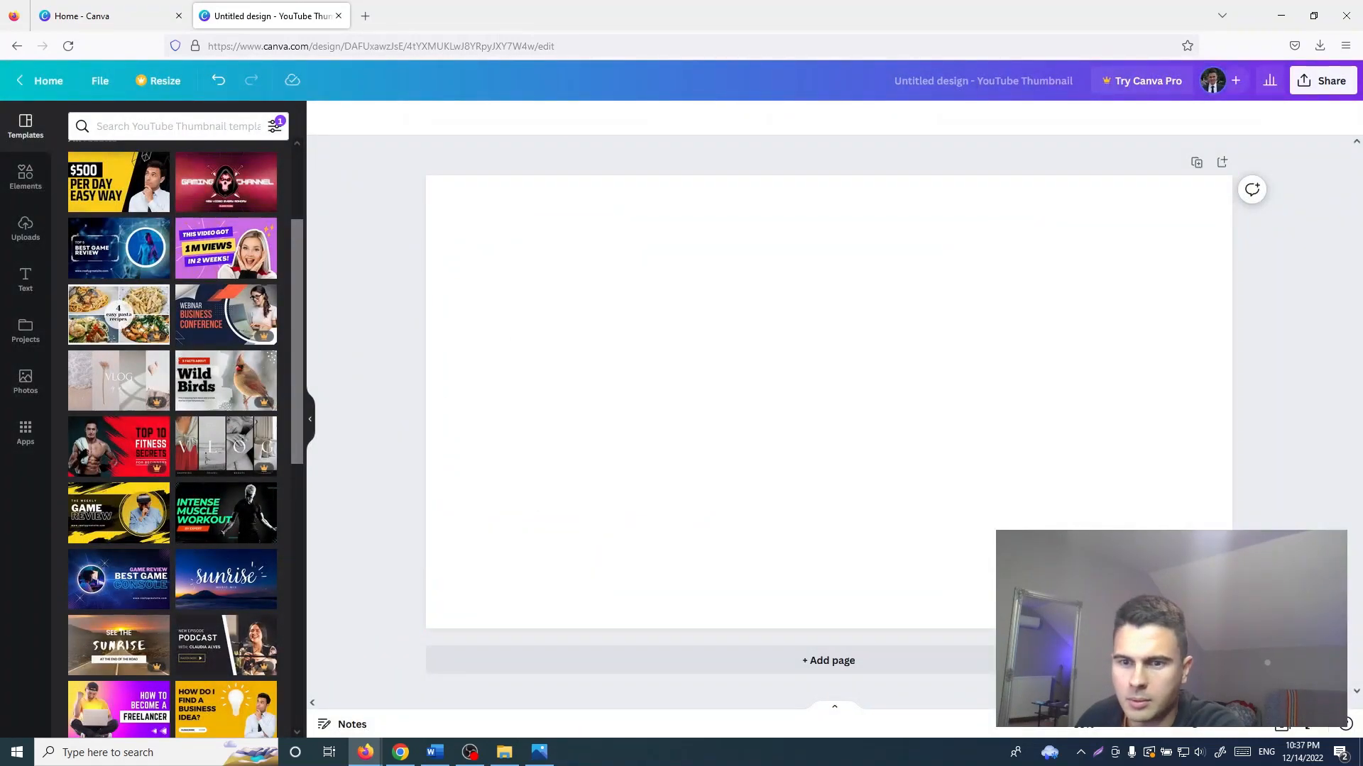
scroll(151, 554, down, 1)
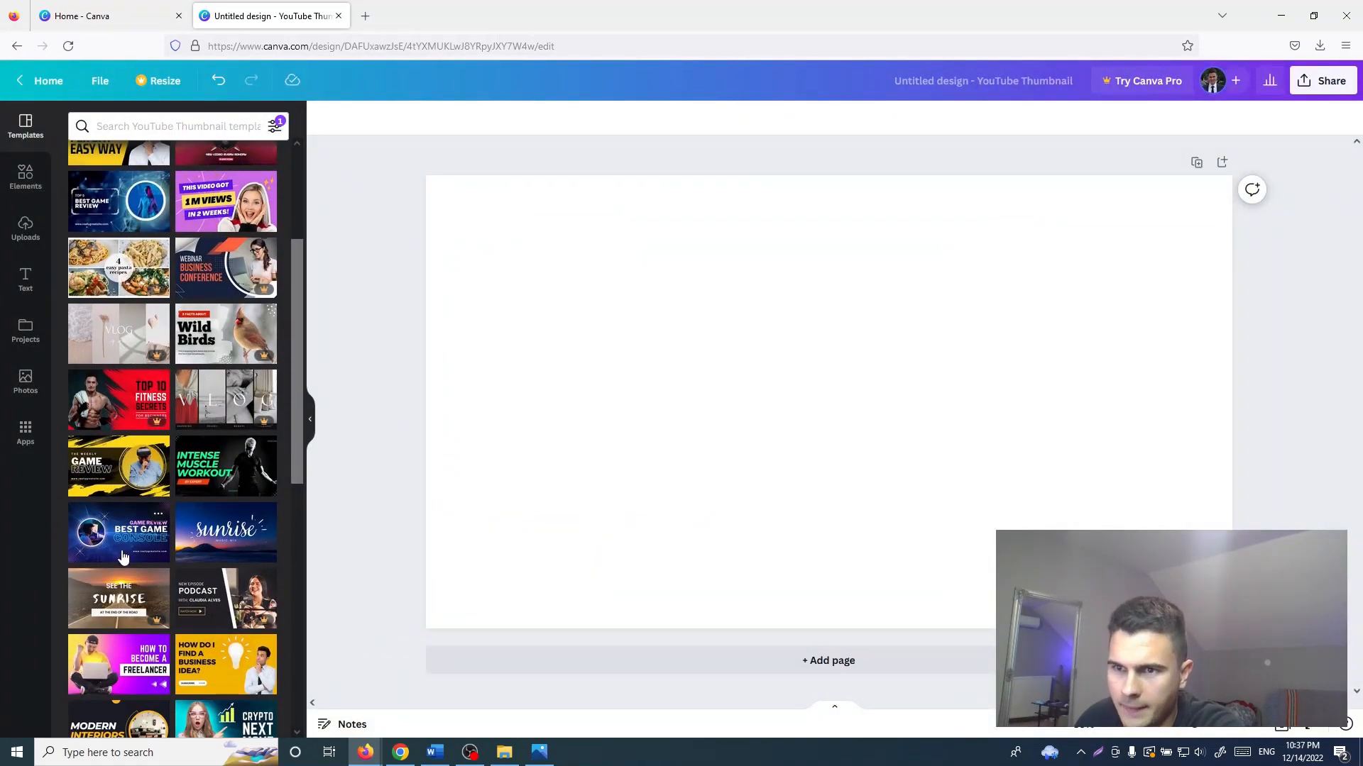
click(123, 541)
Delete the template's circular gamer photo together with its round frame and the glowing ring around it.
click(676, 406)
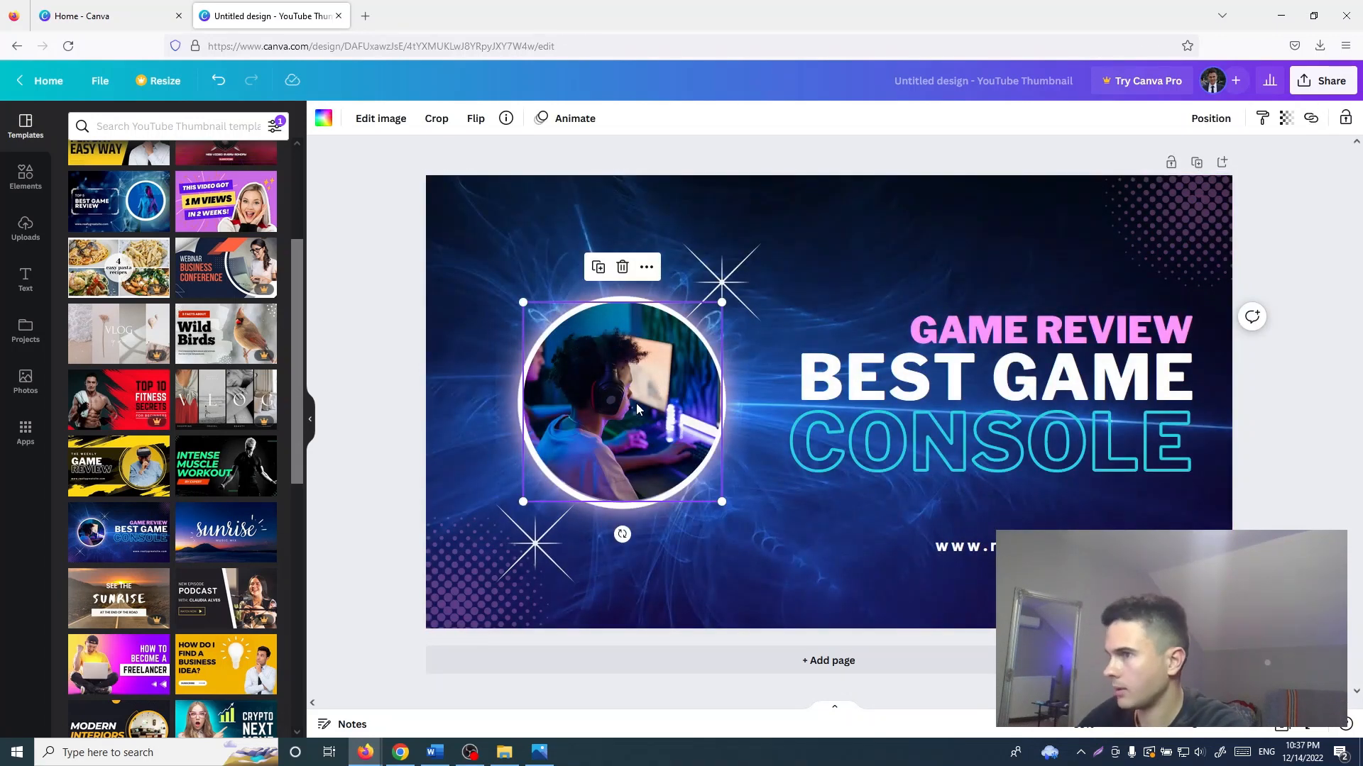
key(Delete)
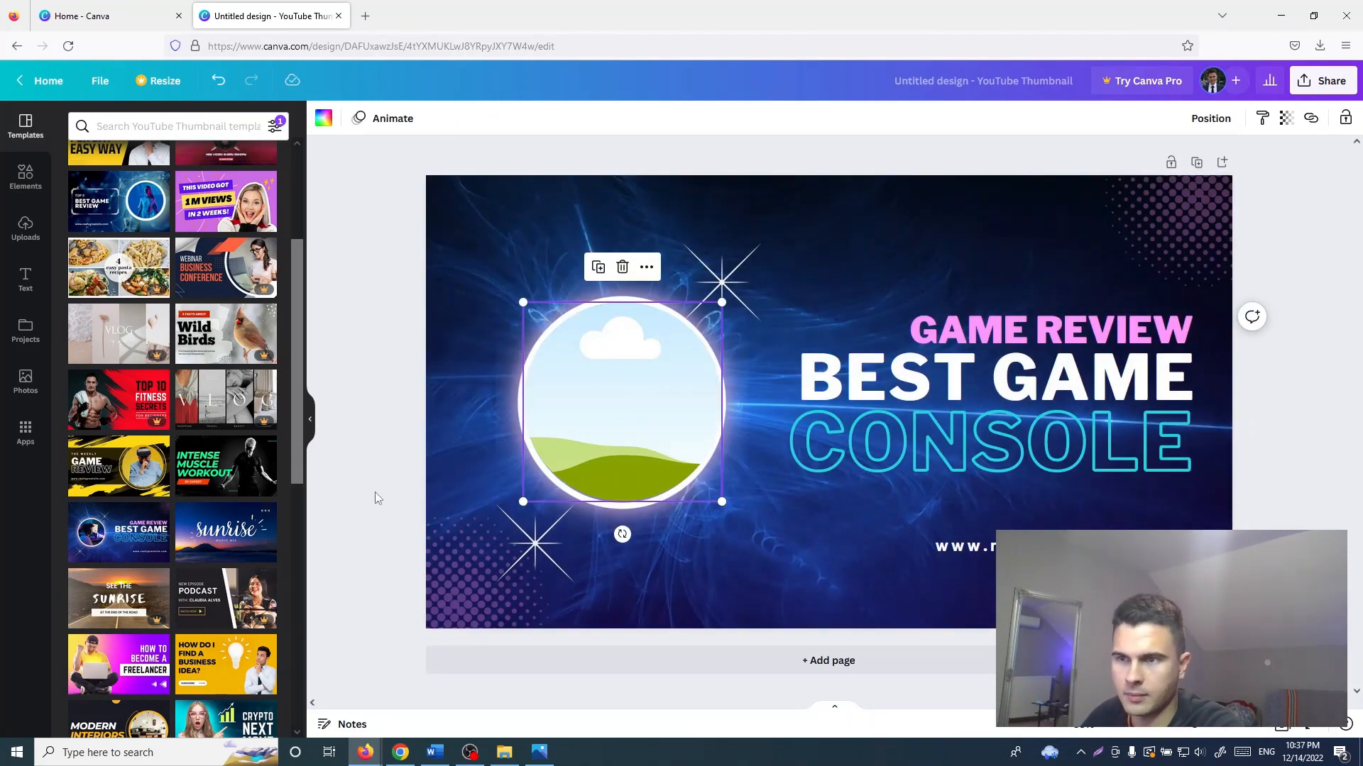
key(Delete)
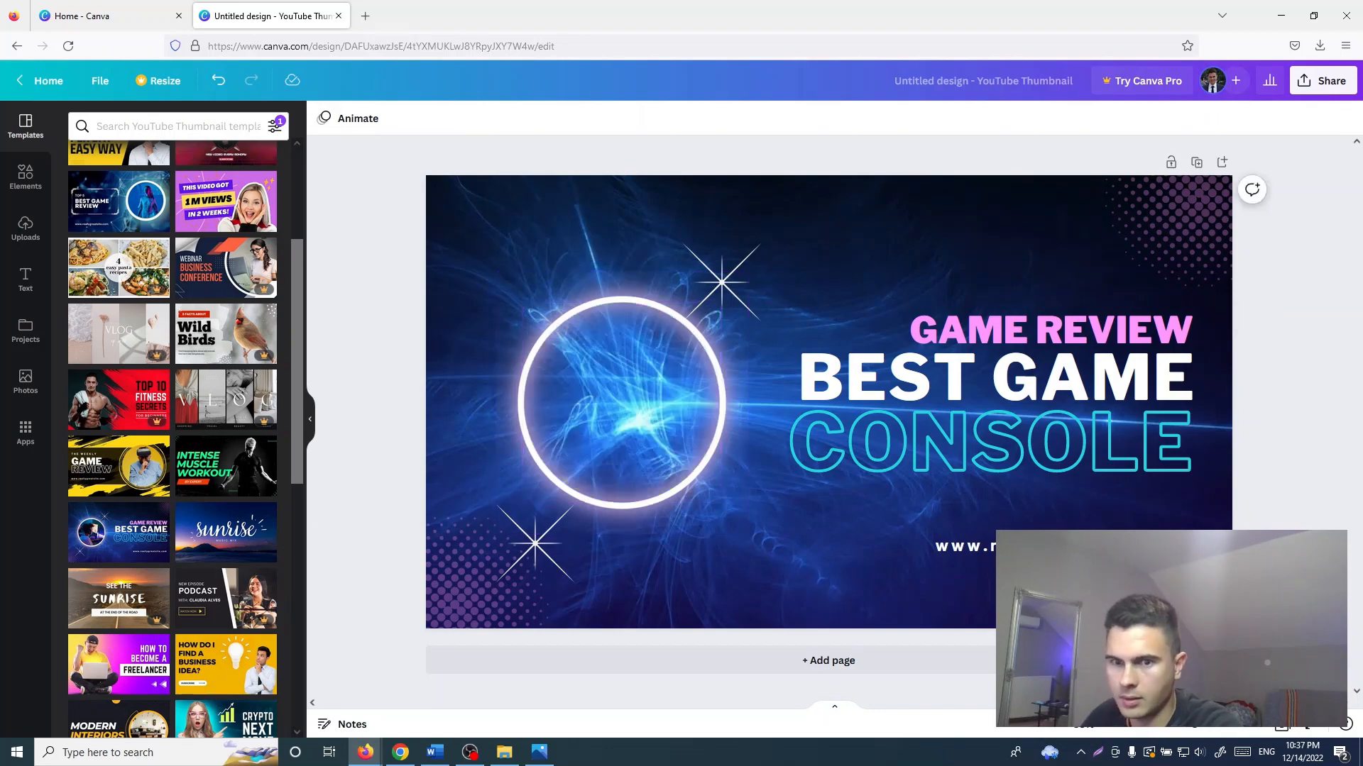
click(666, 407)
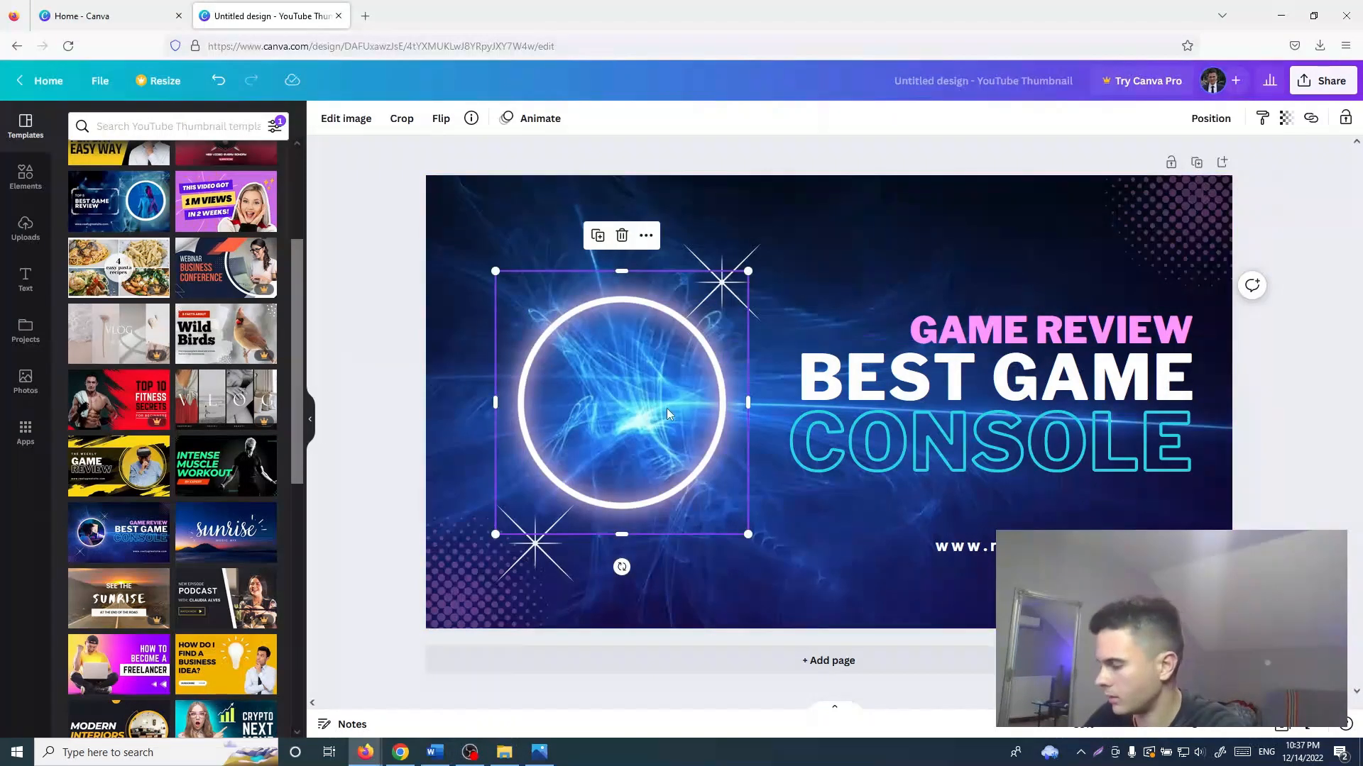
key(Delete)
Add the cutout PNG from the desktop to the thumbnail, aligned to the lower-left corner and enlarged to nearly the full design height.
drag(794, 5, 661, 53)
drag(74, 174, 711, 365)
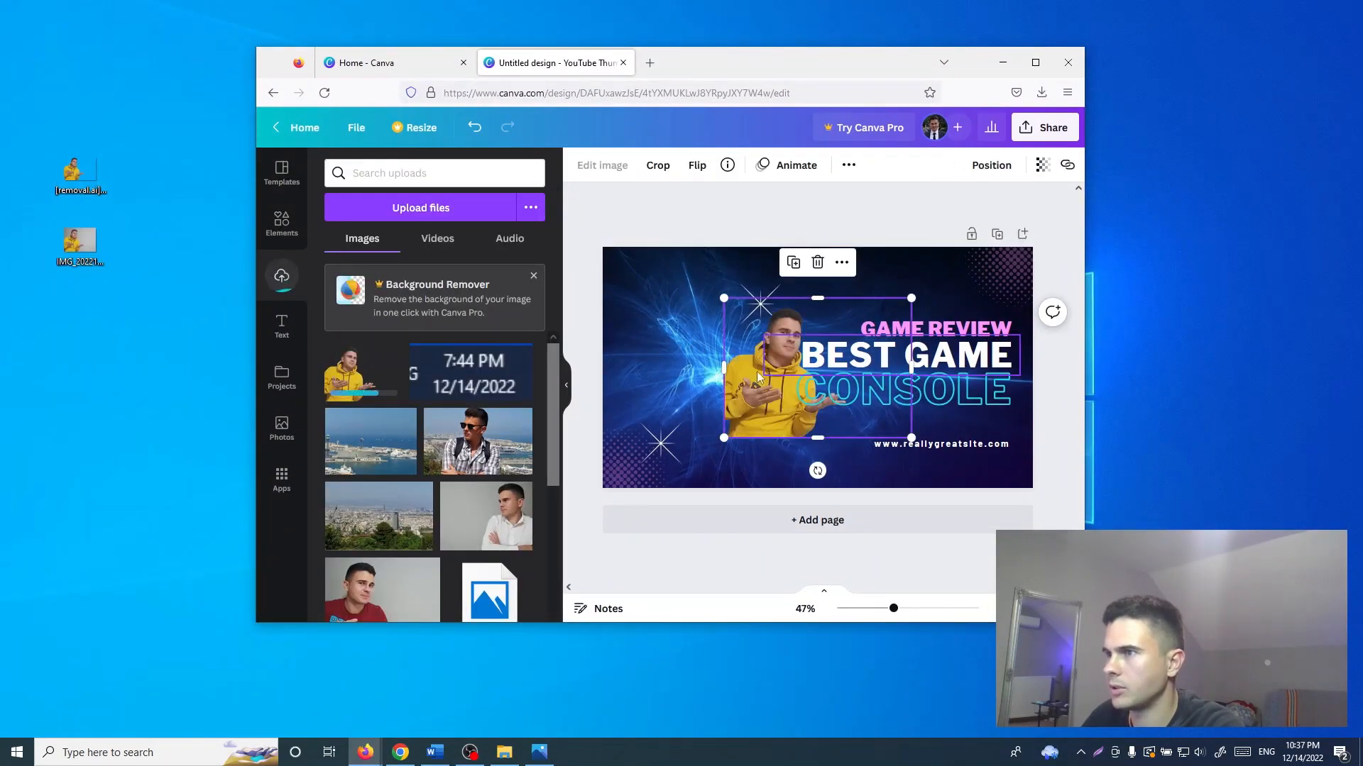
drag(799, 374, 825, 366)
drag(757, 406, 636, 460)
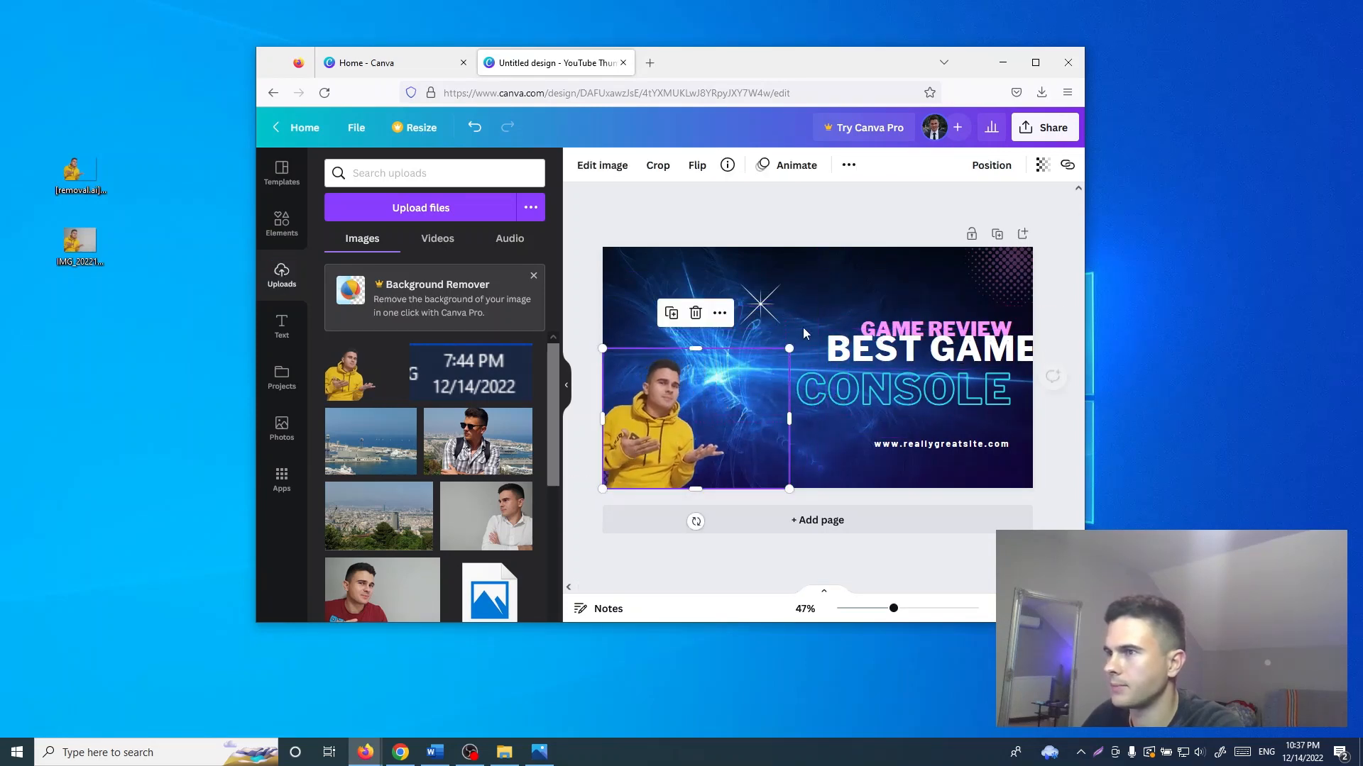
drag(792, 344, 895, 260)
double_click(878, 63)
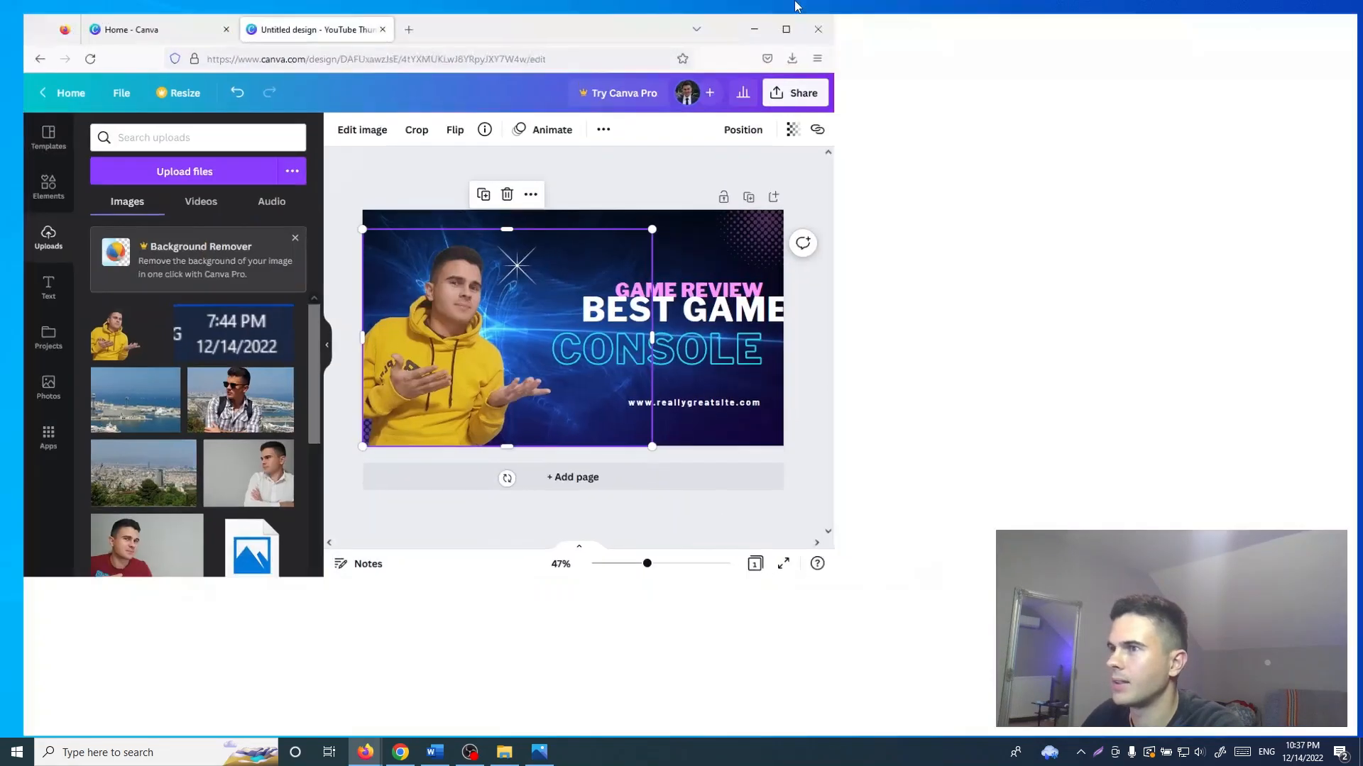
Move the BEST GAME heading left above CONSOLE and shift GAME REVIEW up and left above it.
click(1013, 333)
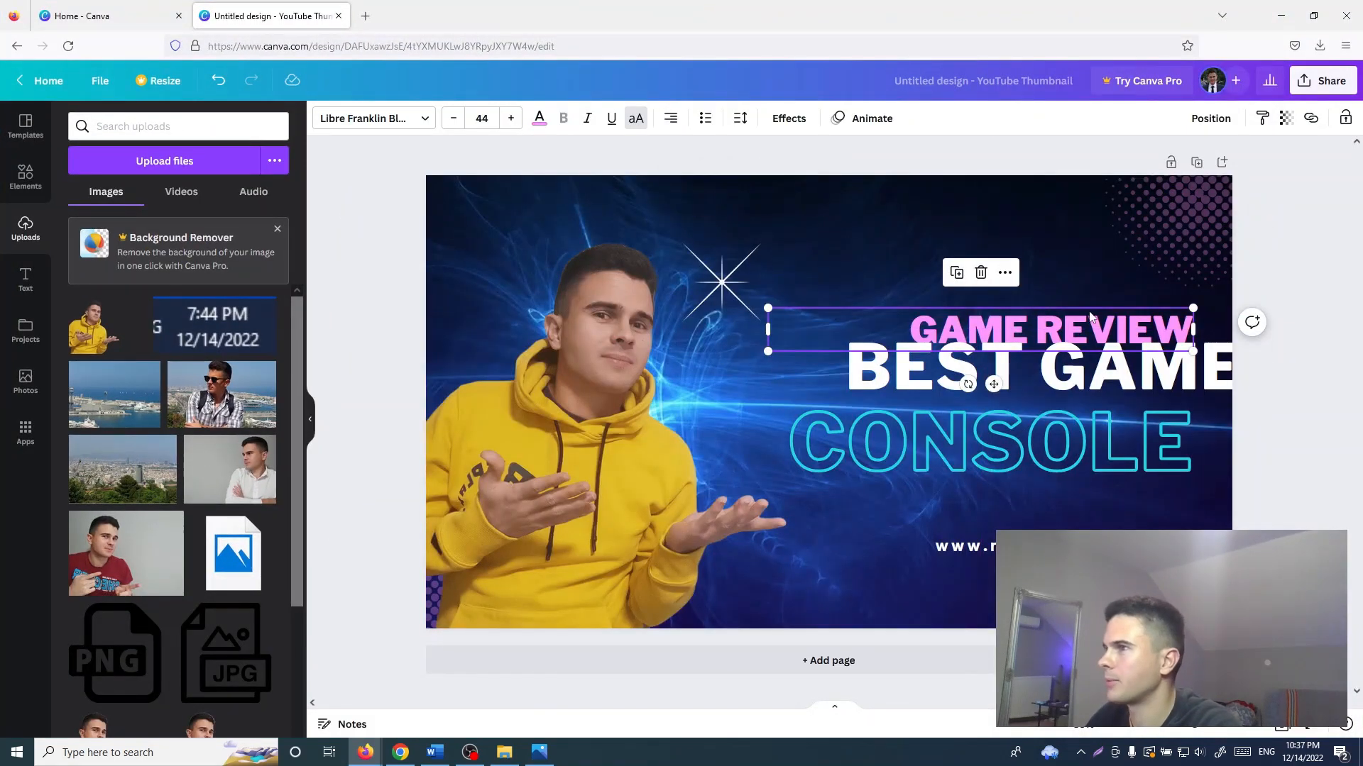
drag(1052, 374, 953, 389)
drag(1055, 324, 988, 280)
Replace the BEST GAME heading text with the placeholder "dfg".
double_click(984, 372)
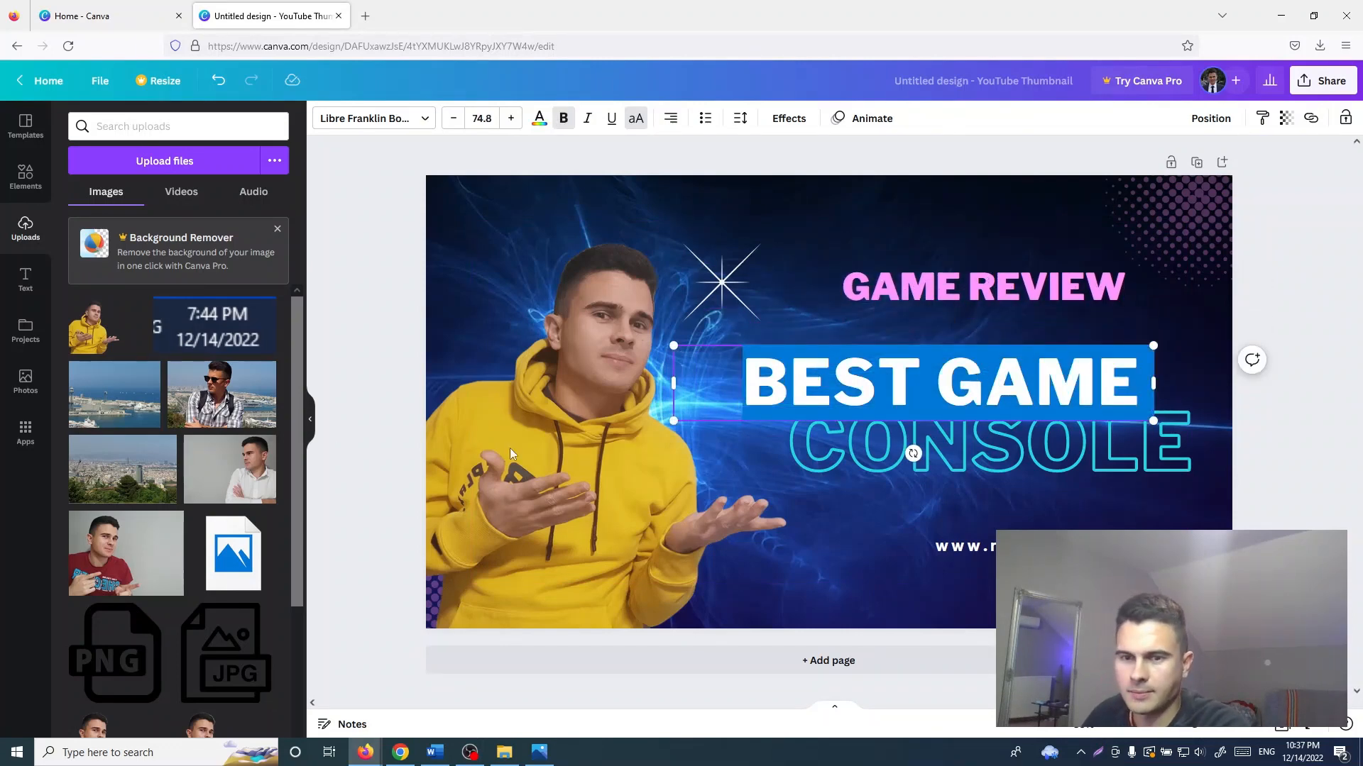
text(H)
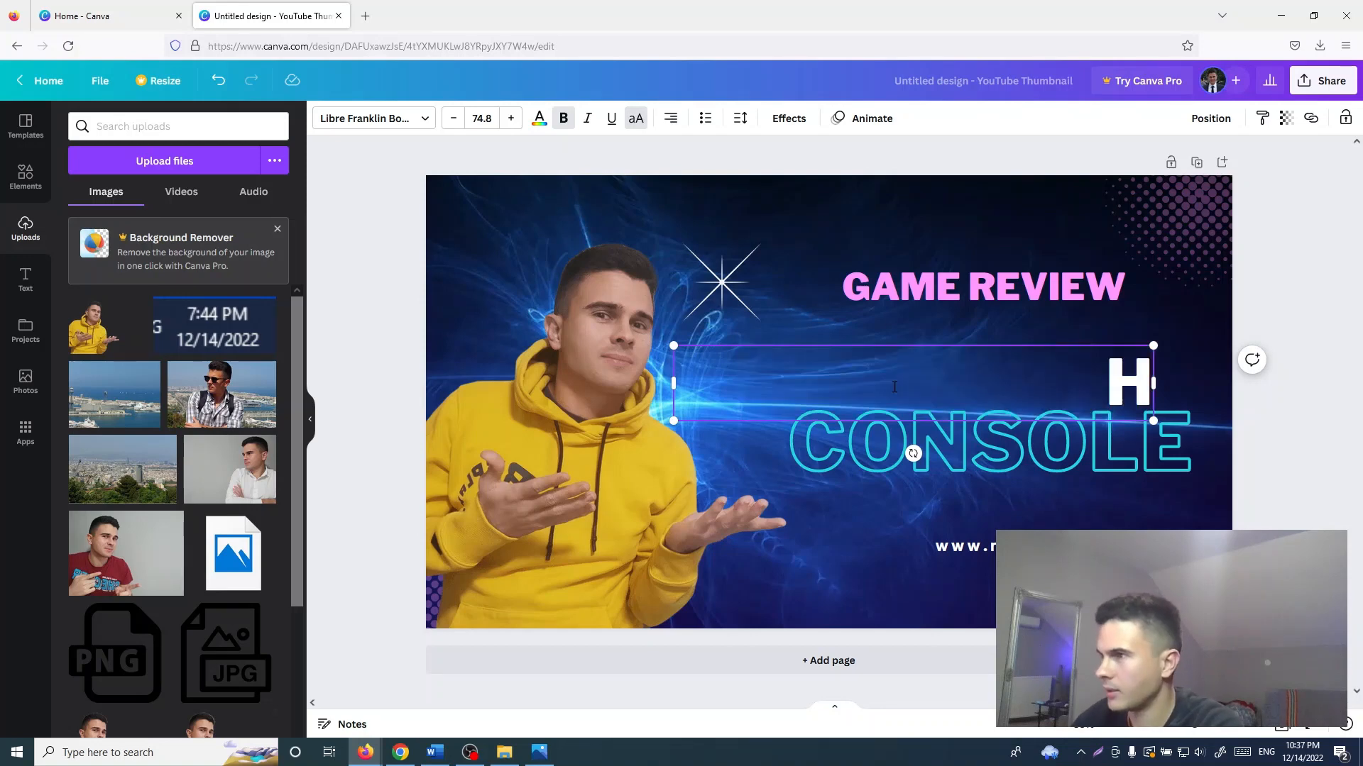
key(BackSpace)
text(dfg)
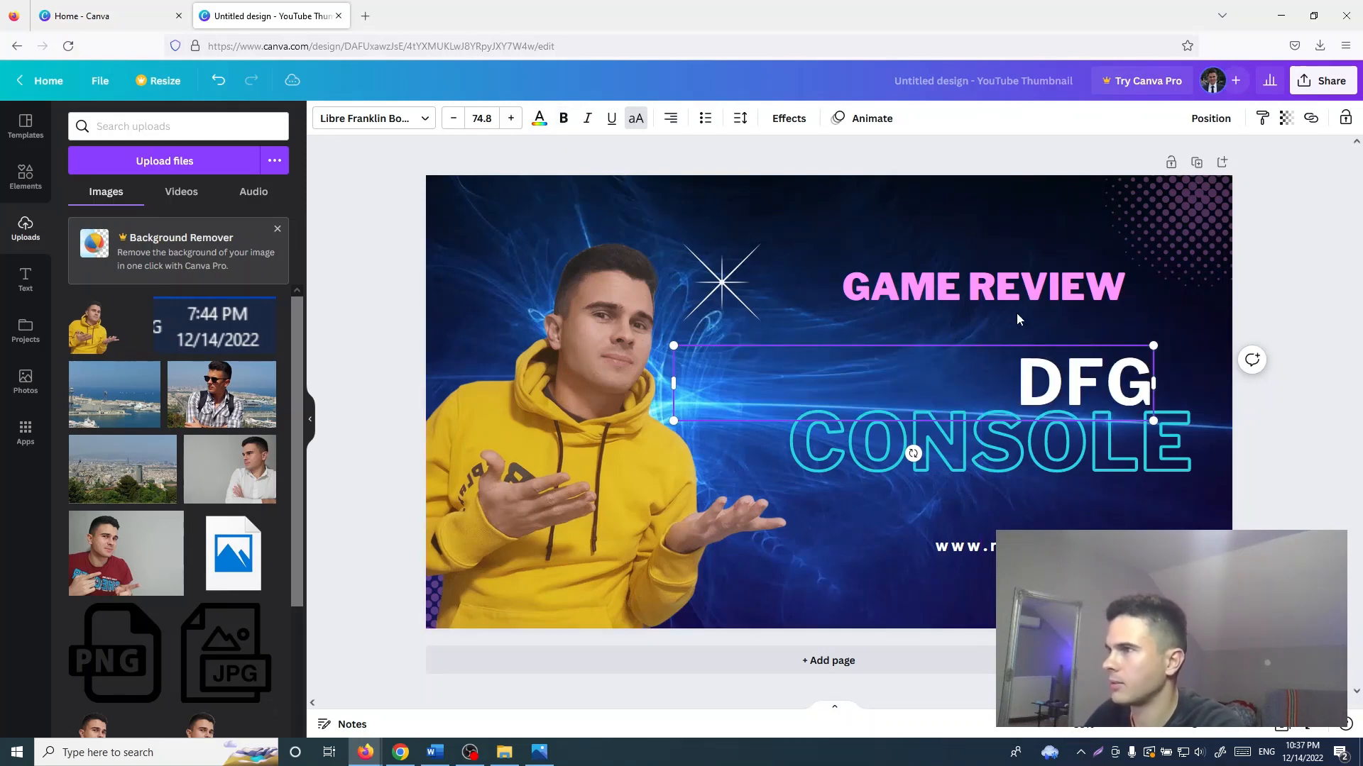
Replace the pink GAME REVIEW text with "how to make".
click(1022, 296)
double_click(1021, 296)
text(how to)
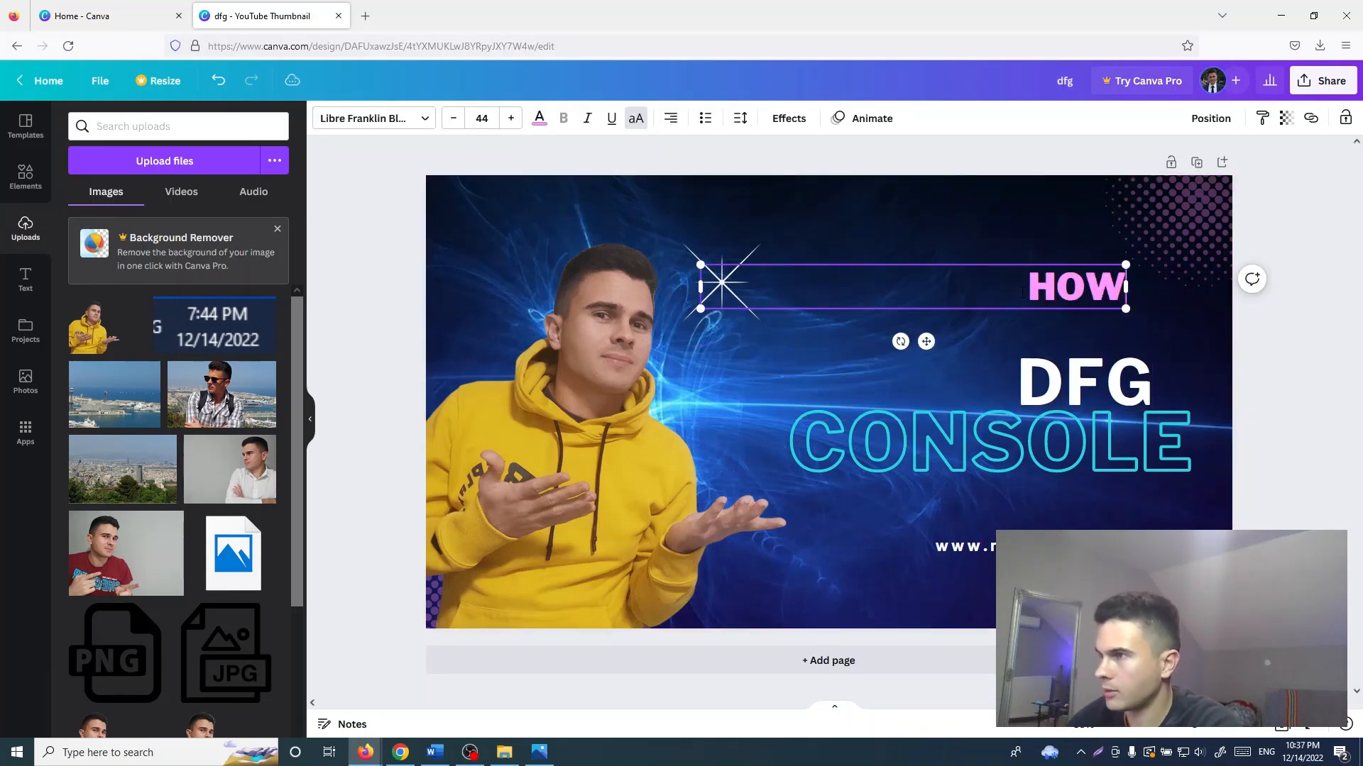
text( make)
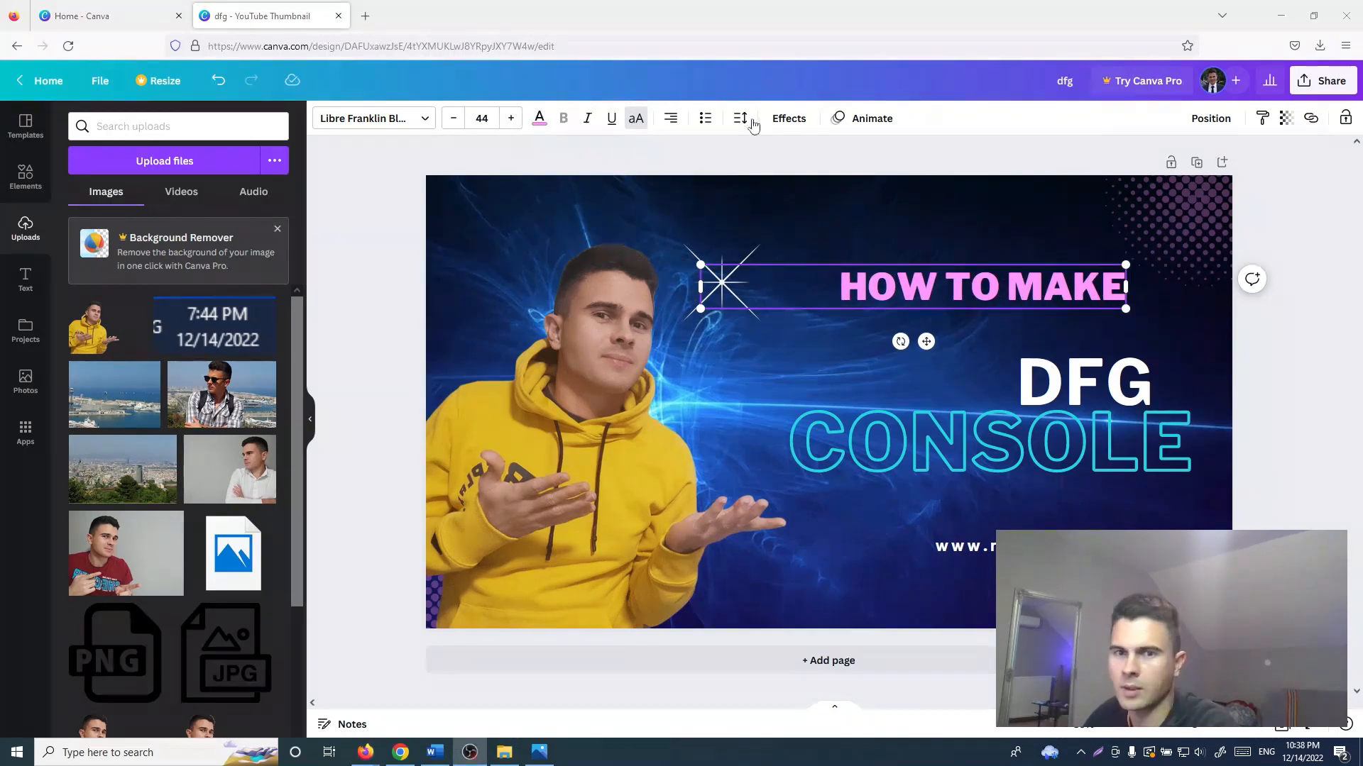
Replace the white heading's text above CONSOLE with "youtube tumbanil".
click(1015, 385)
double_click(1024, 386)
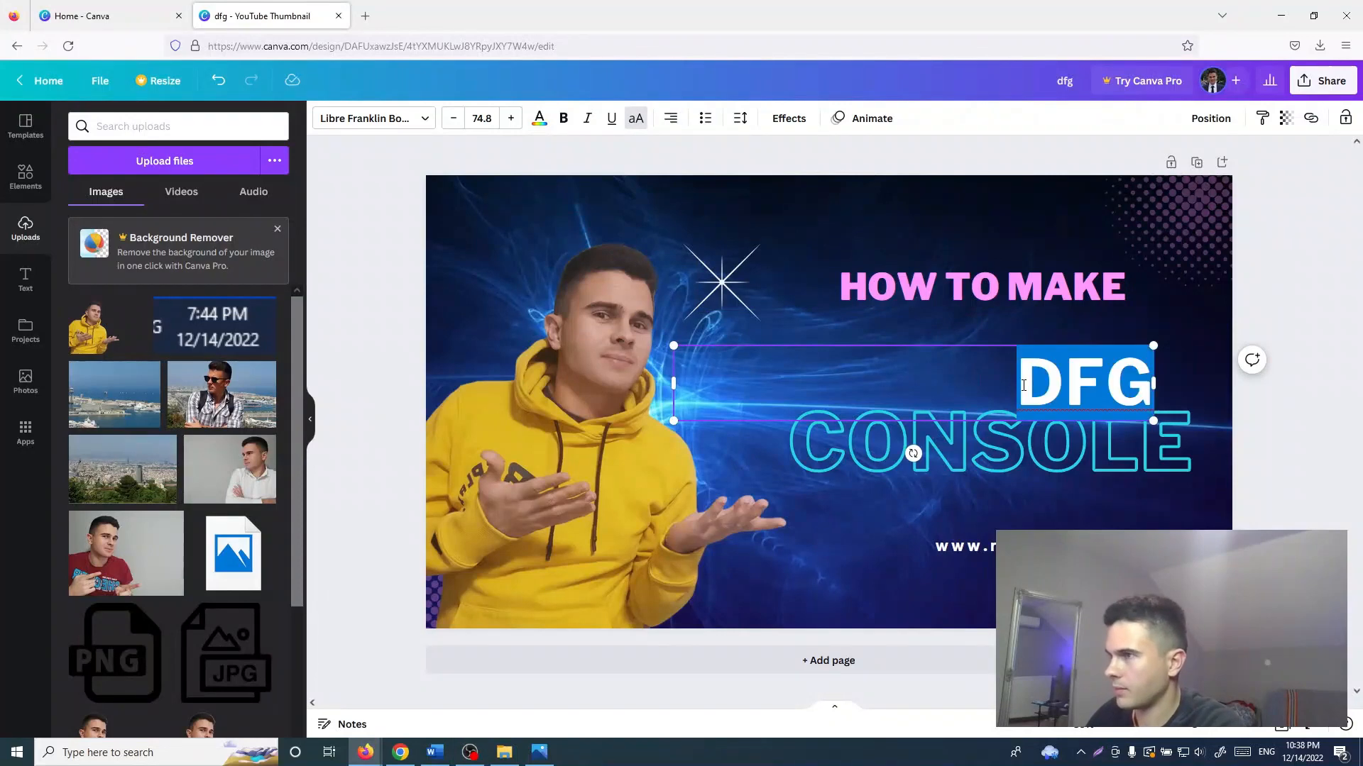
text(youtubv)
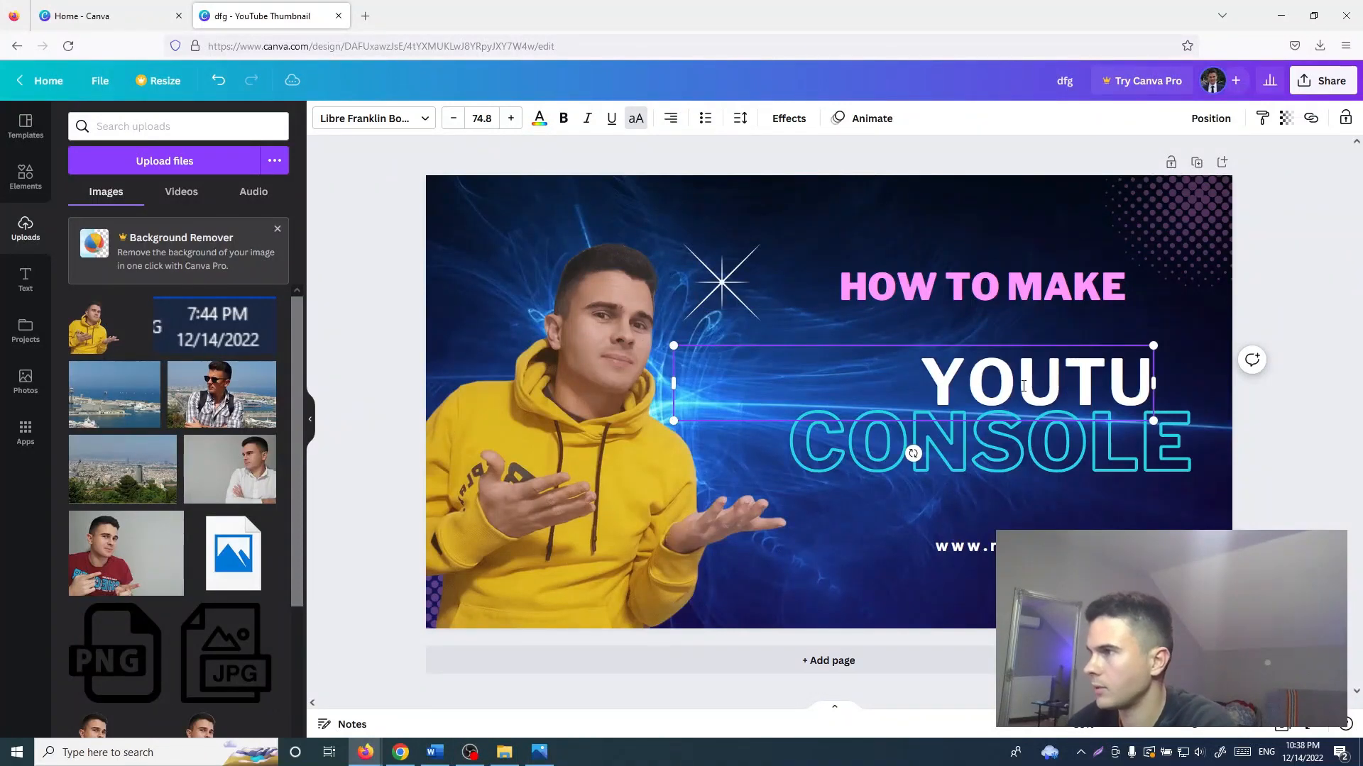
key(BackSpace)
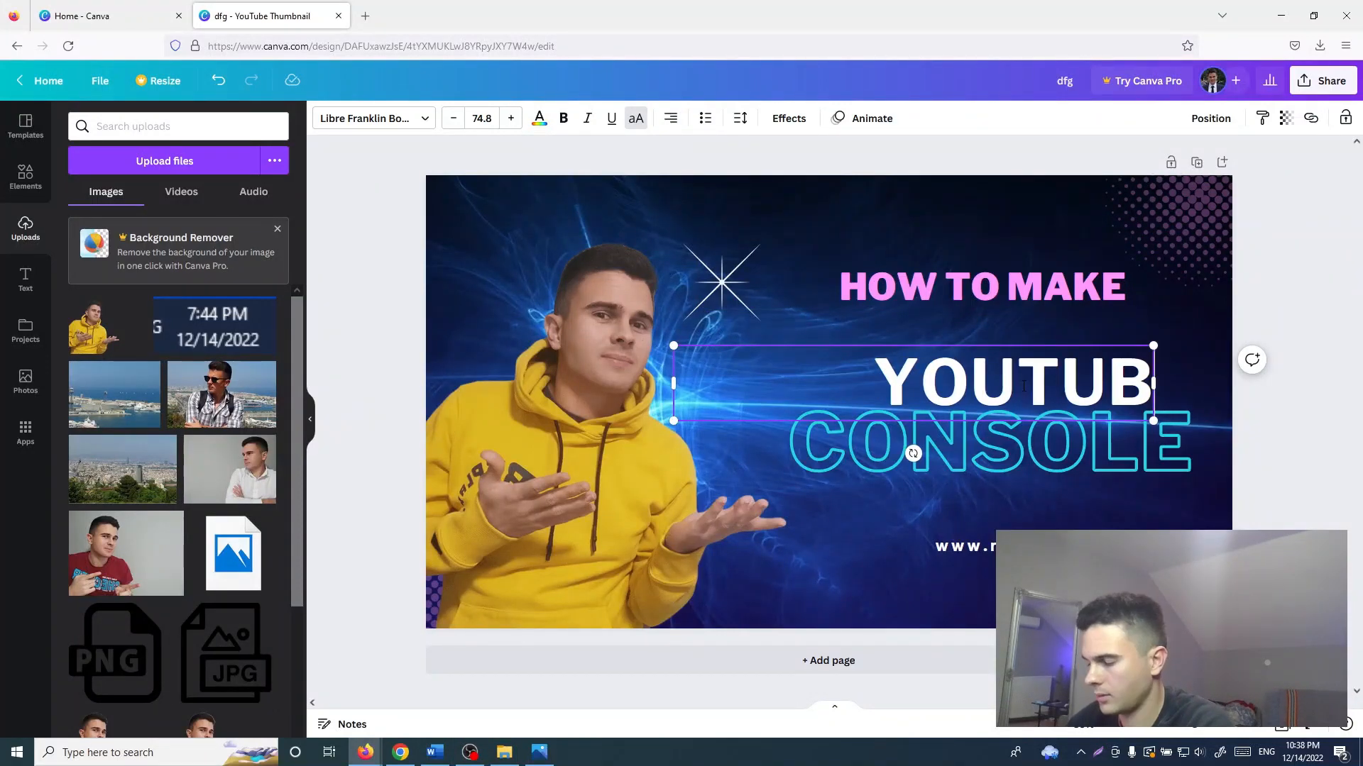
text(e)
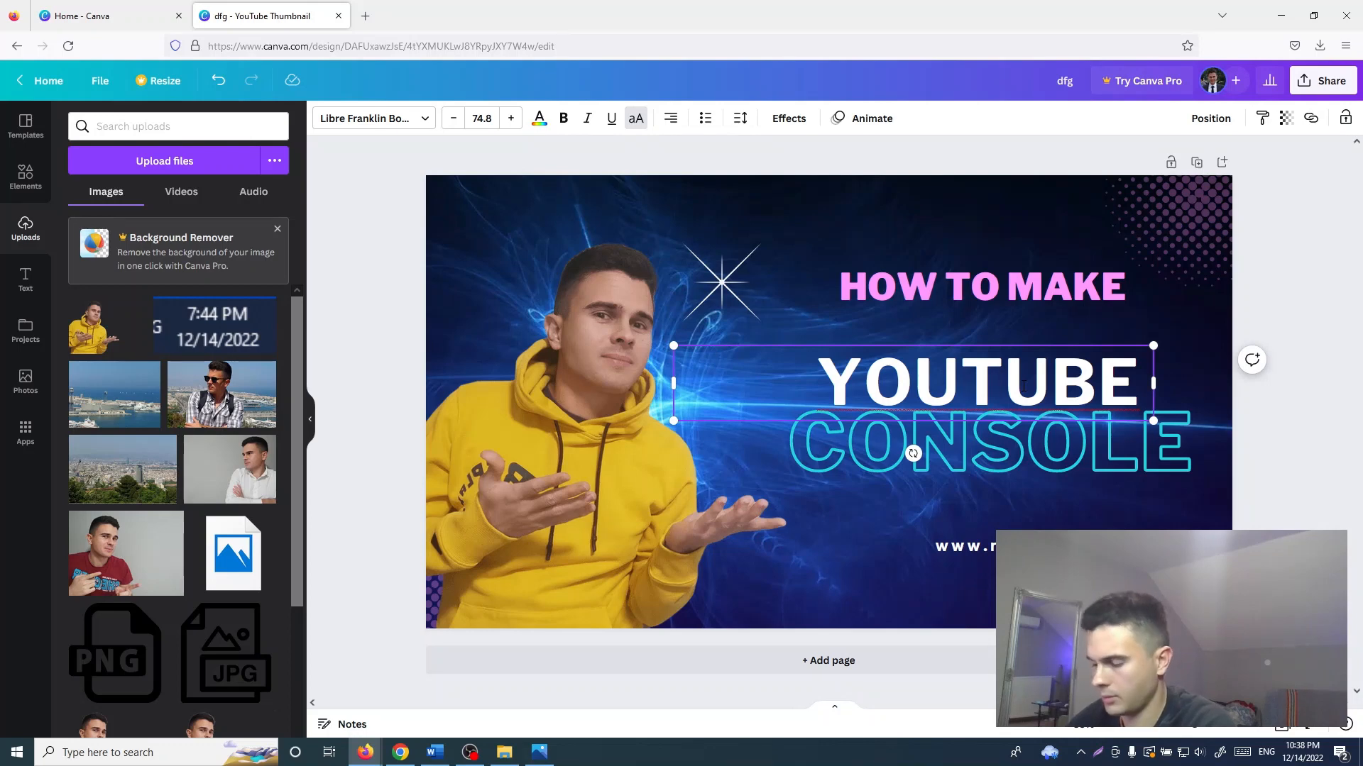
text( tumbani)
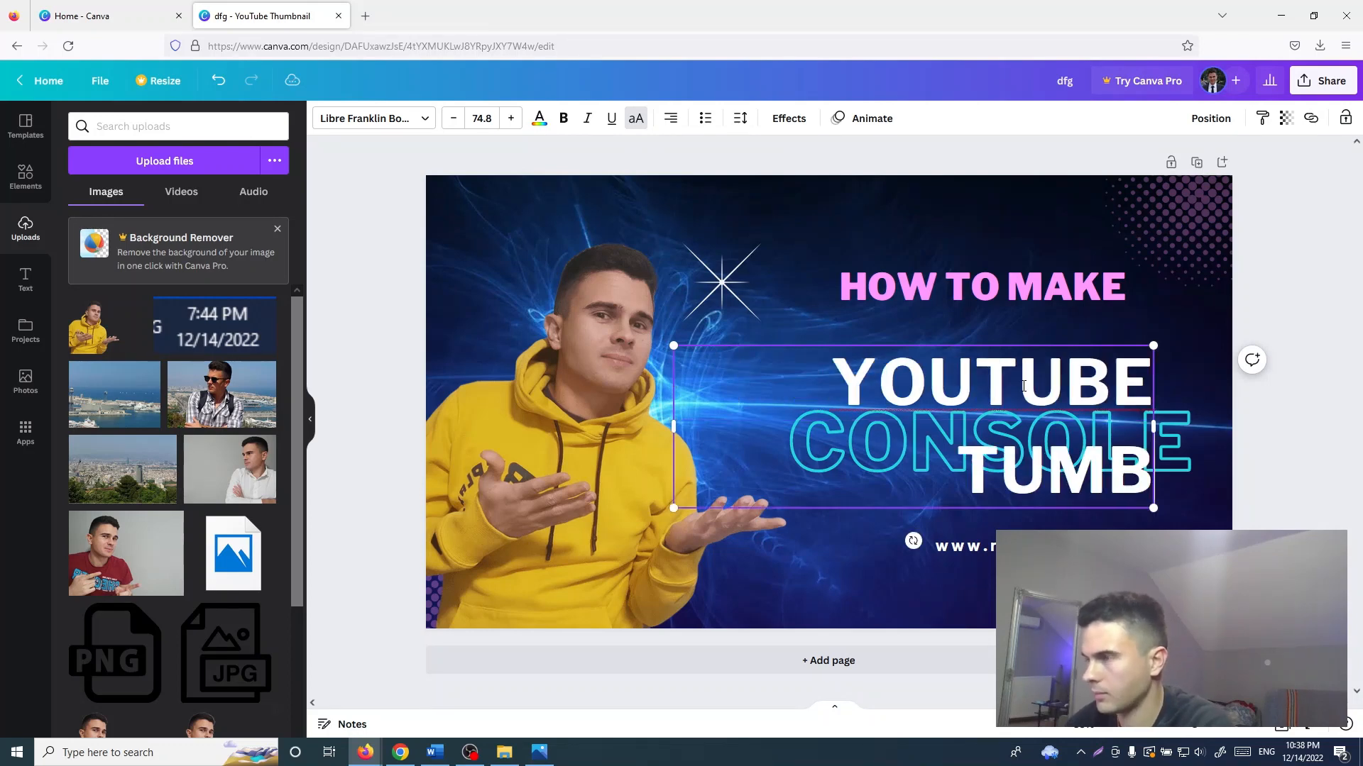
text(l)
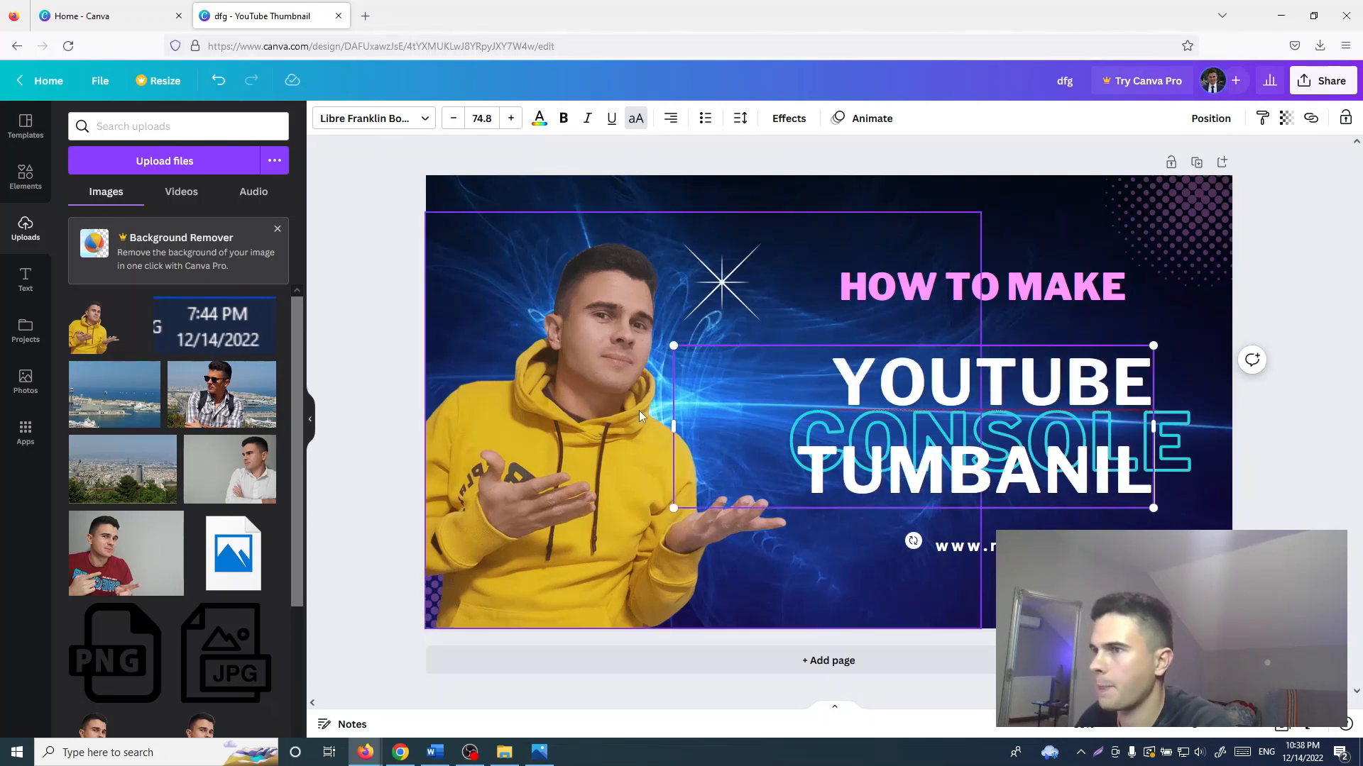
Fit YOUTUBE TUMBANIL on one line by widening its box and setting font size 60.8, and shift it up and right.
drag(670, 423, 540, 426)
click(453, 117)
click(480, 118)
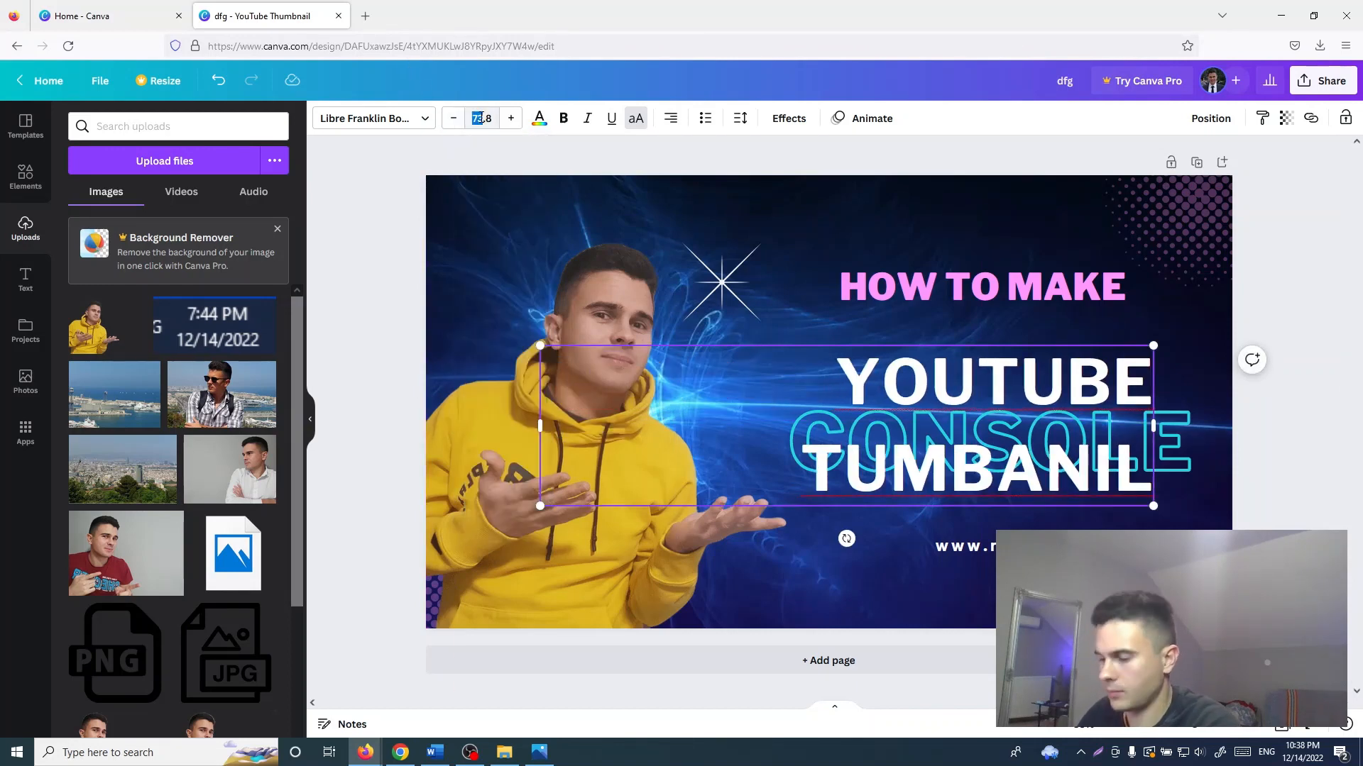
text(60)
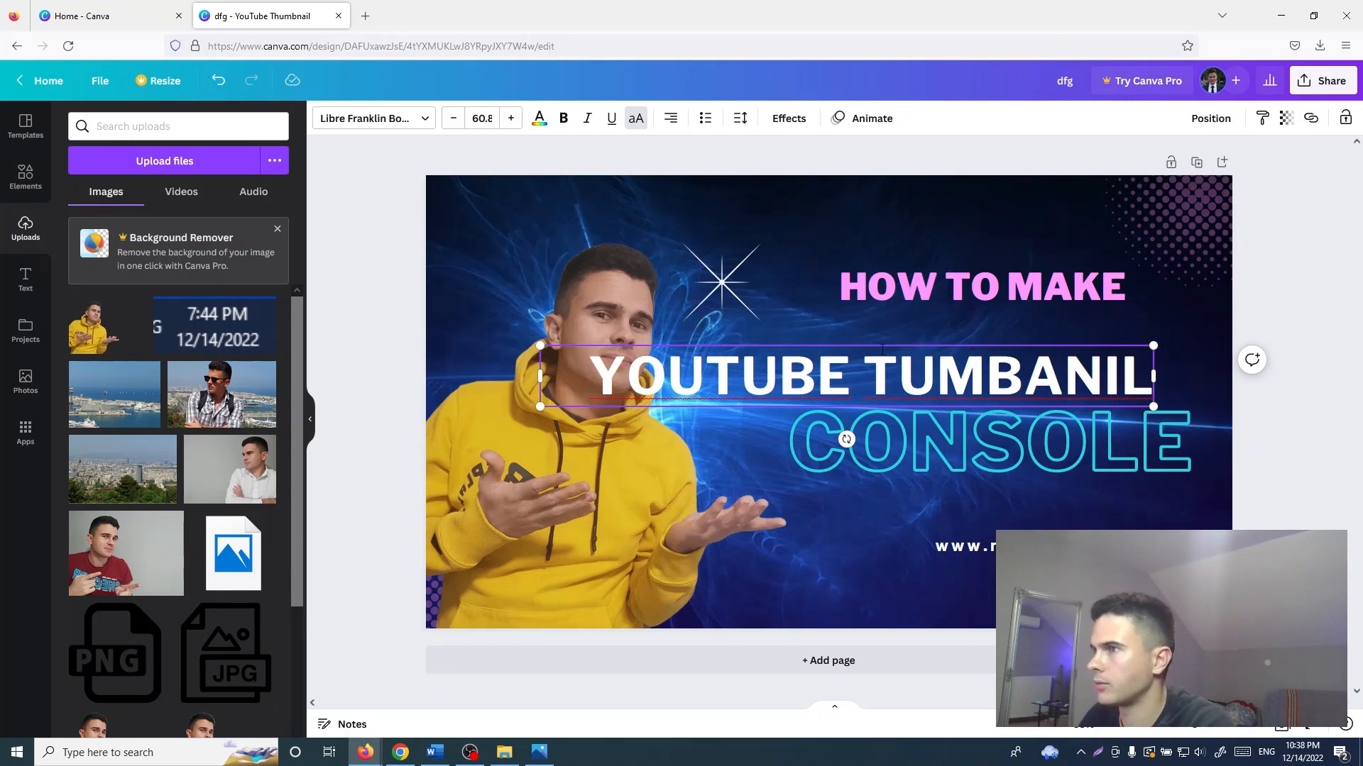
drag(878, 346, 937, 316)
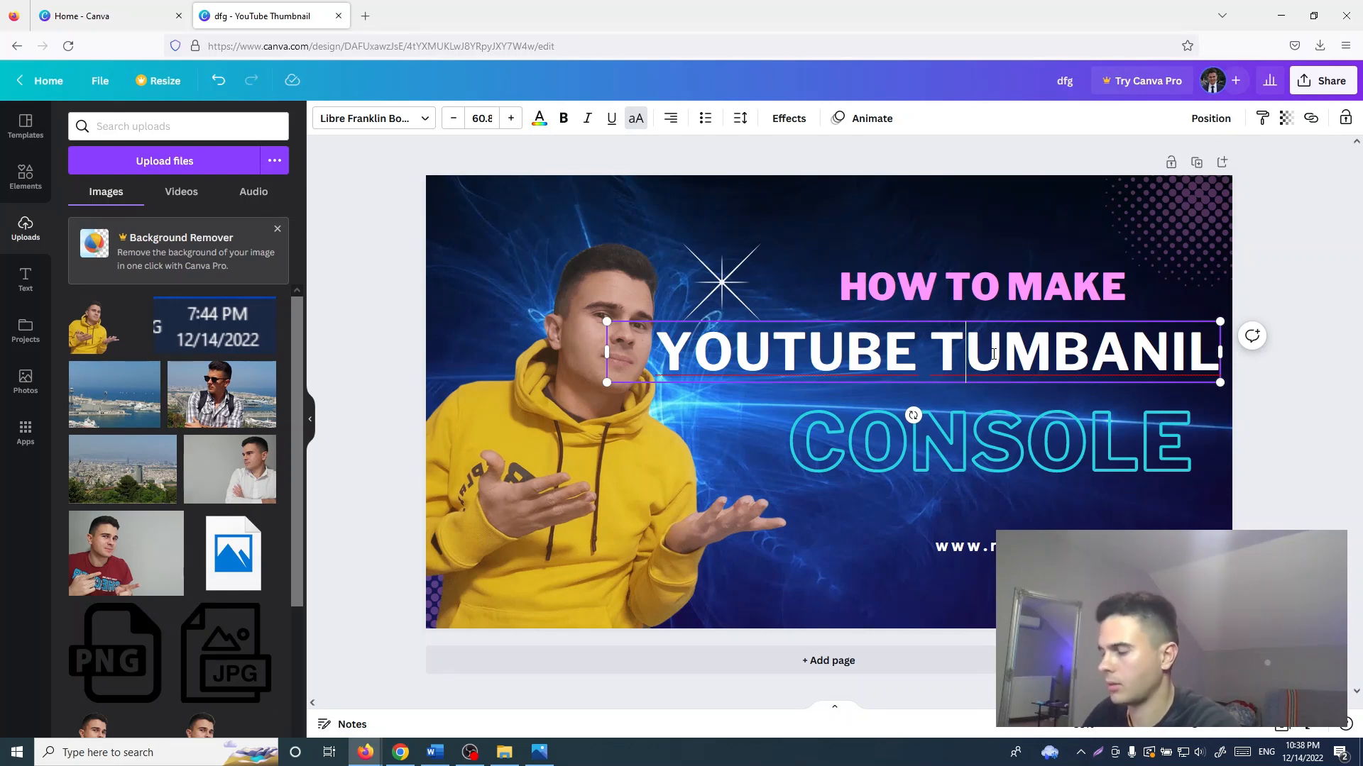
Correct the white heading to YOUTUBE THUMBANIL and set its font size to 50.8.
text(h)
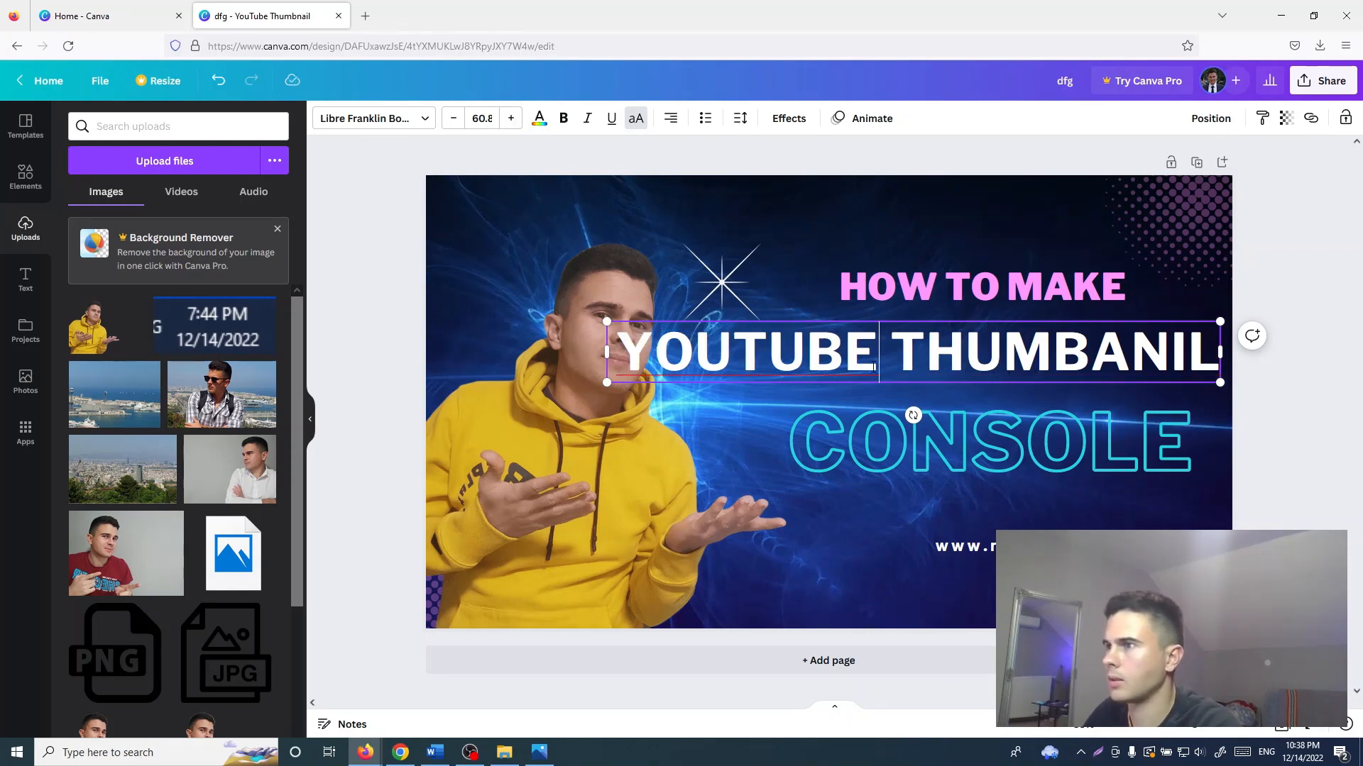
double_click(874, 367)
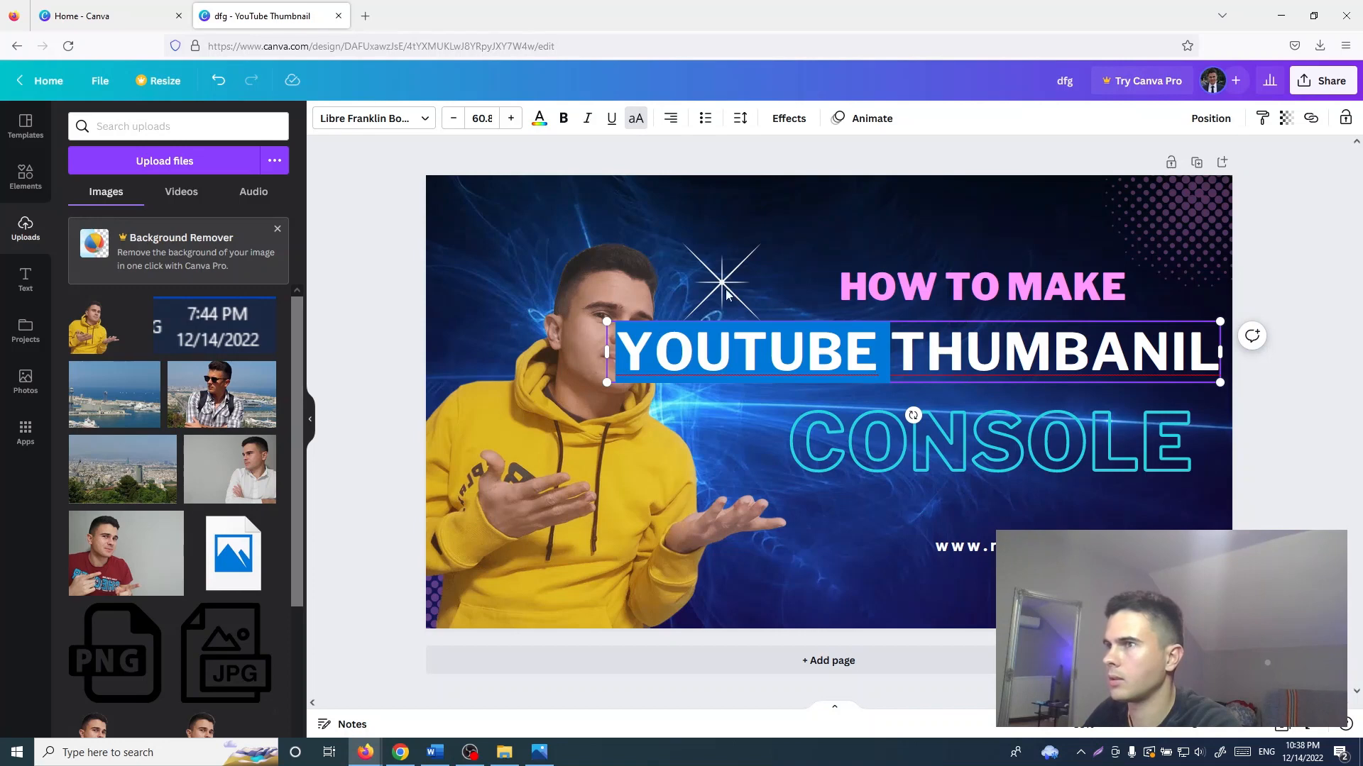
click(474, 119)
key(Return)
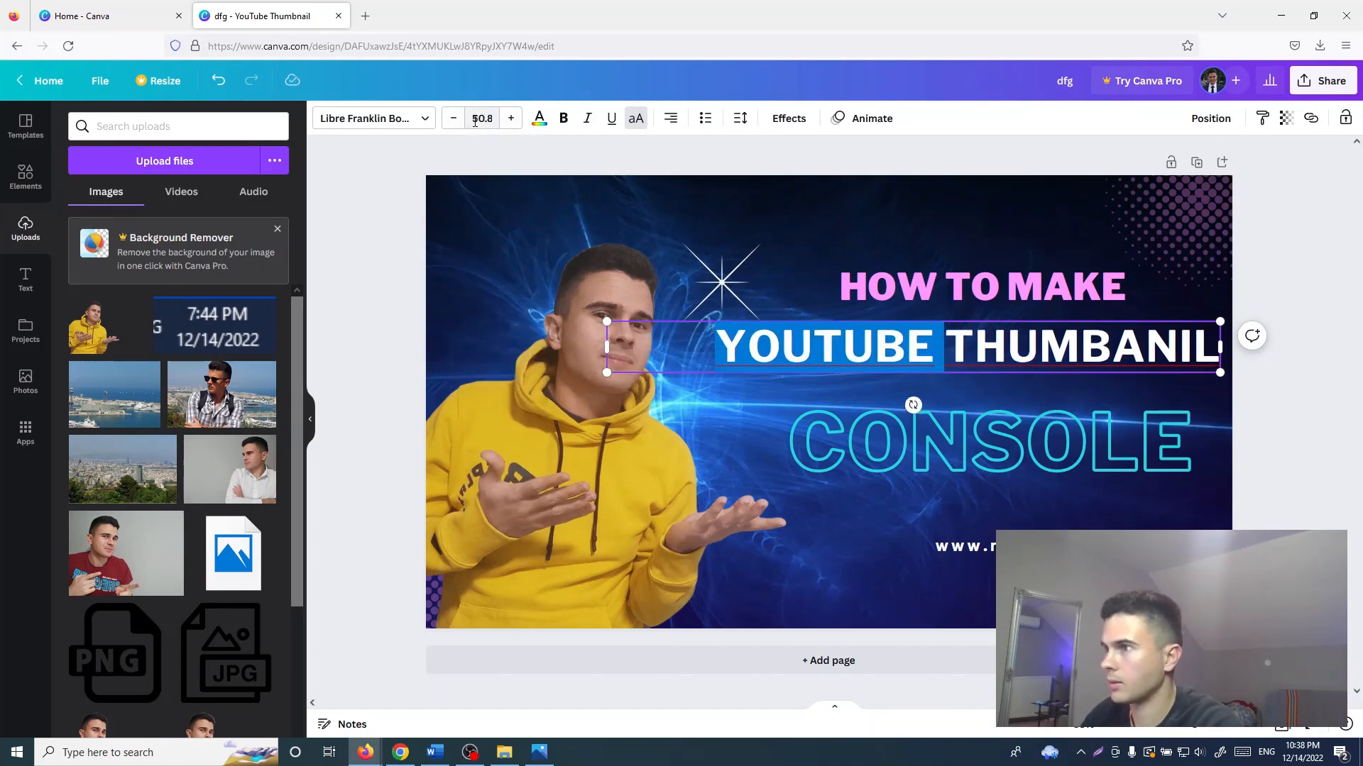
Replace the outlined CONSOLE text with "WITH CANVA".
click(1023, 446)
double_click(1010, 459)
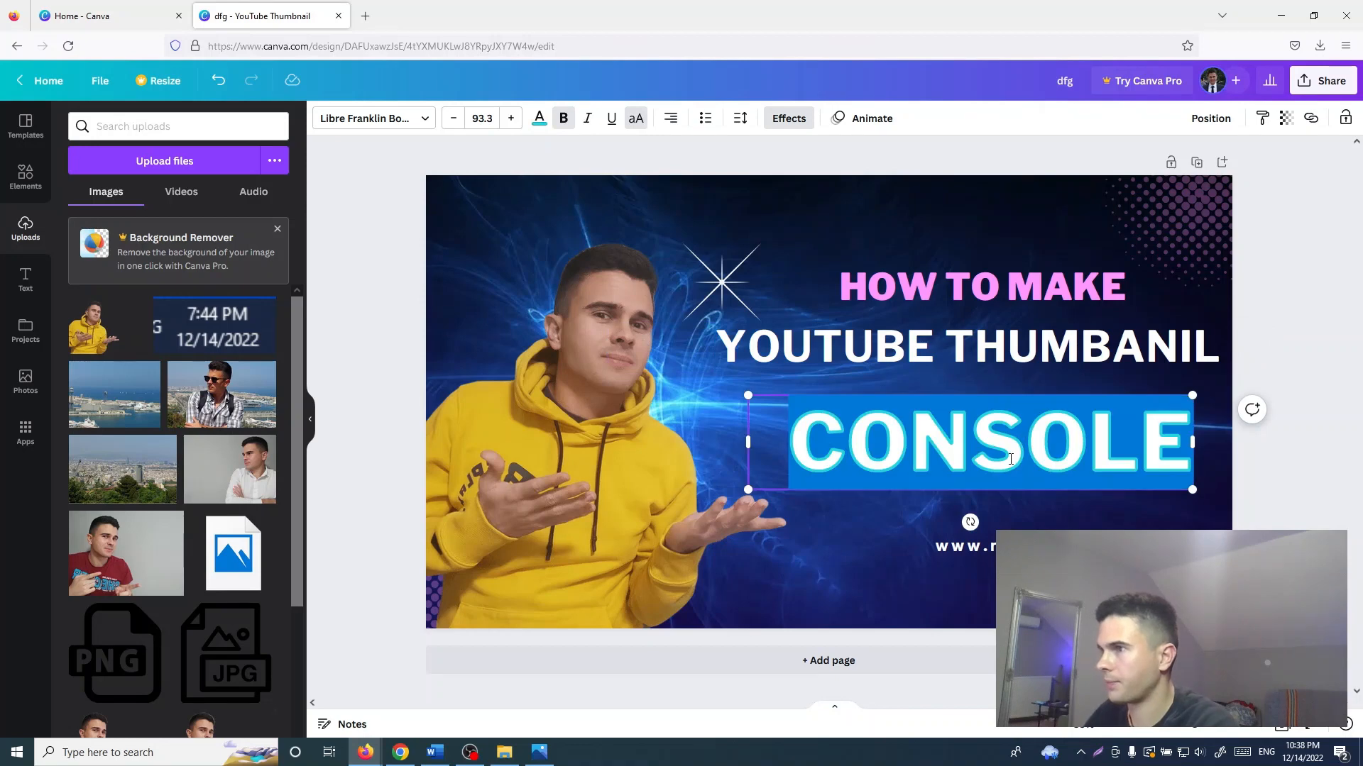
text(CAA)
key(BackSpace)
key(BackSpace)
key(BackSpace)
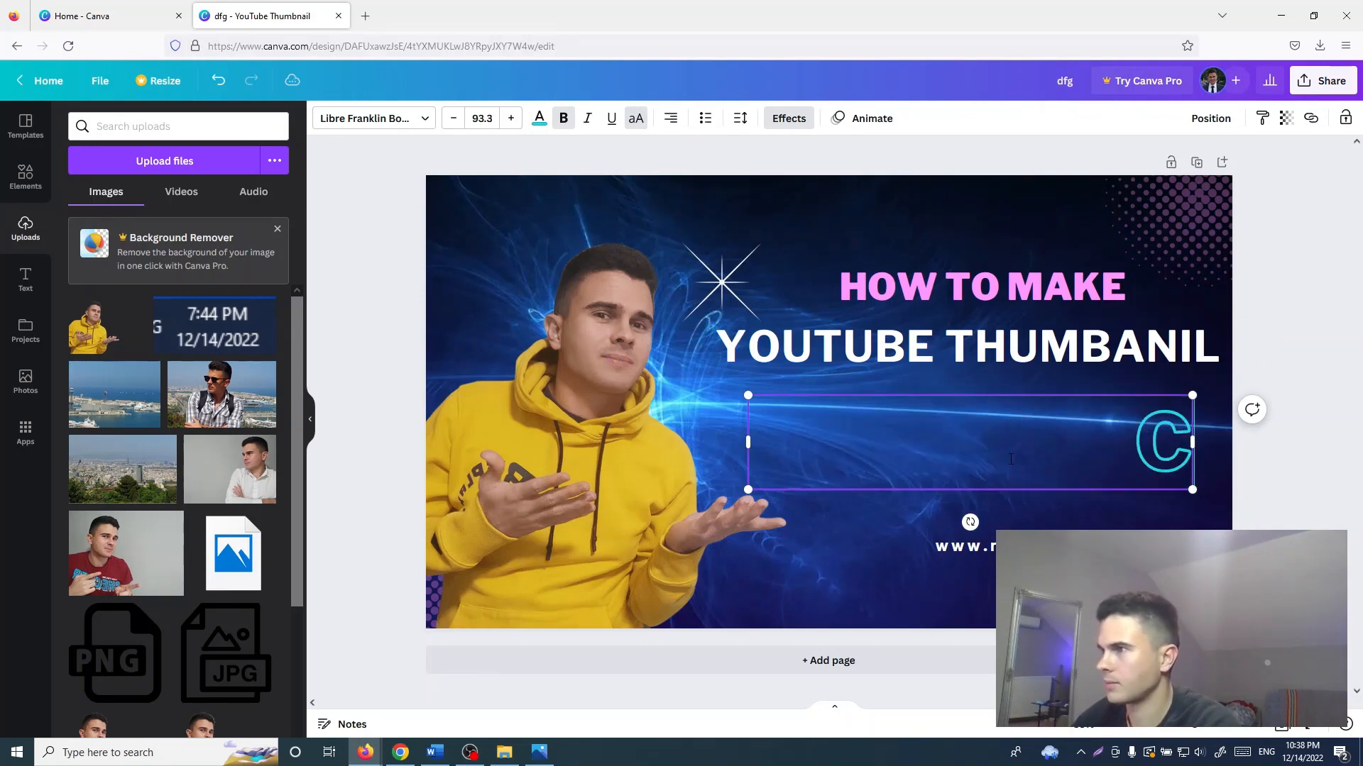
text(WITH C)
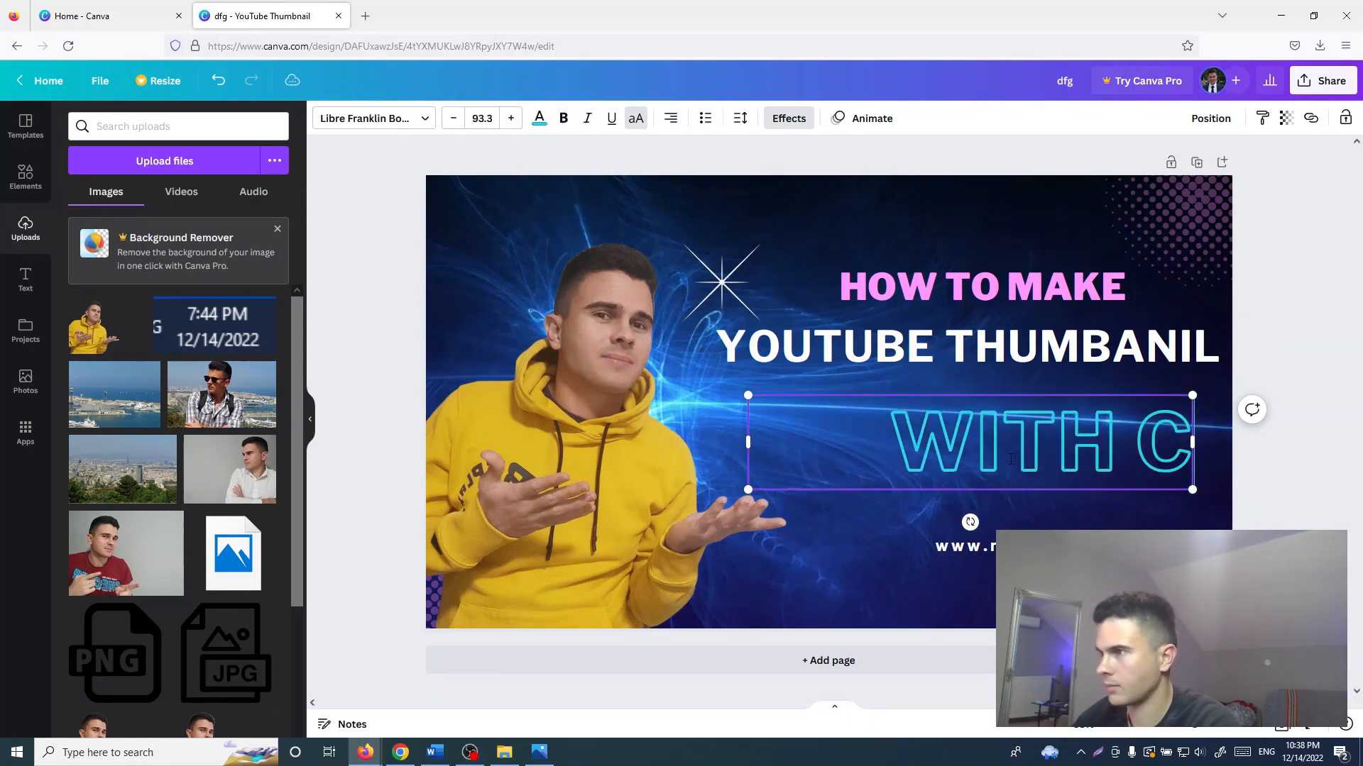
text(A)
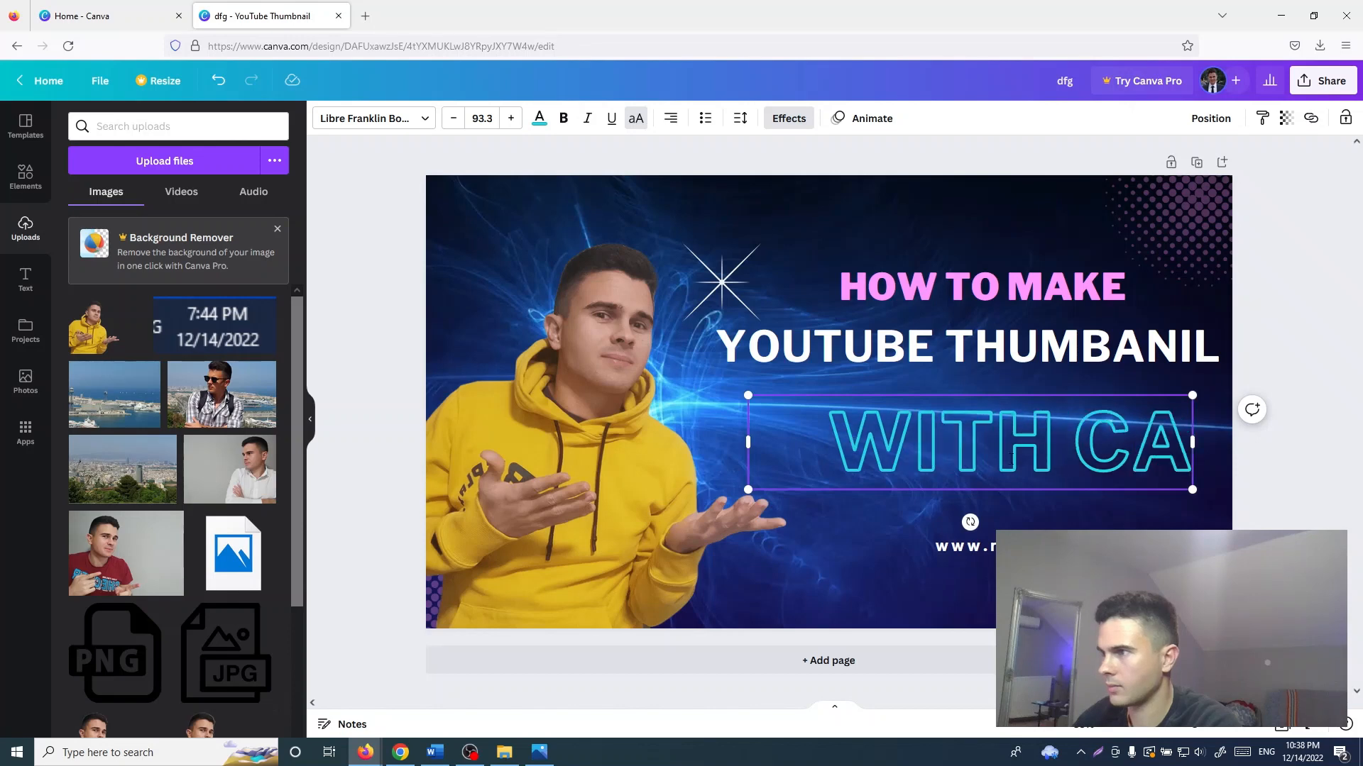
text(NVA)
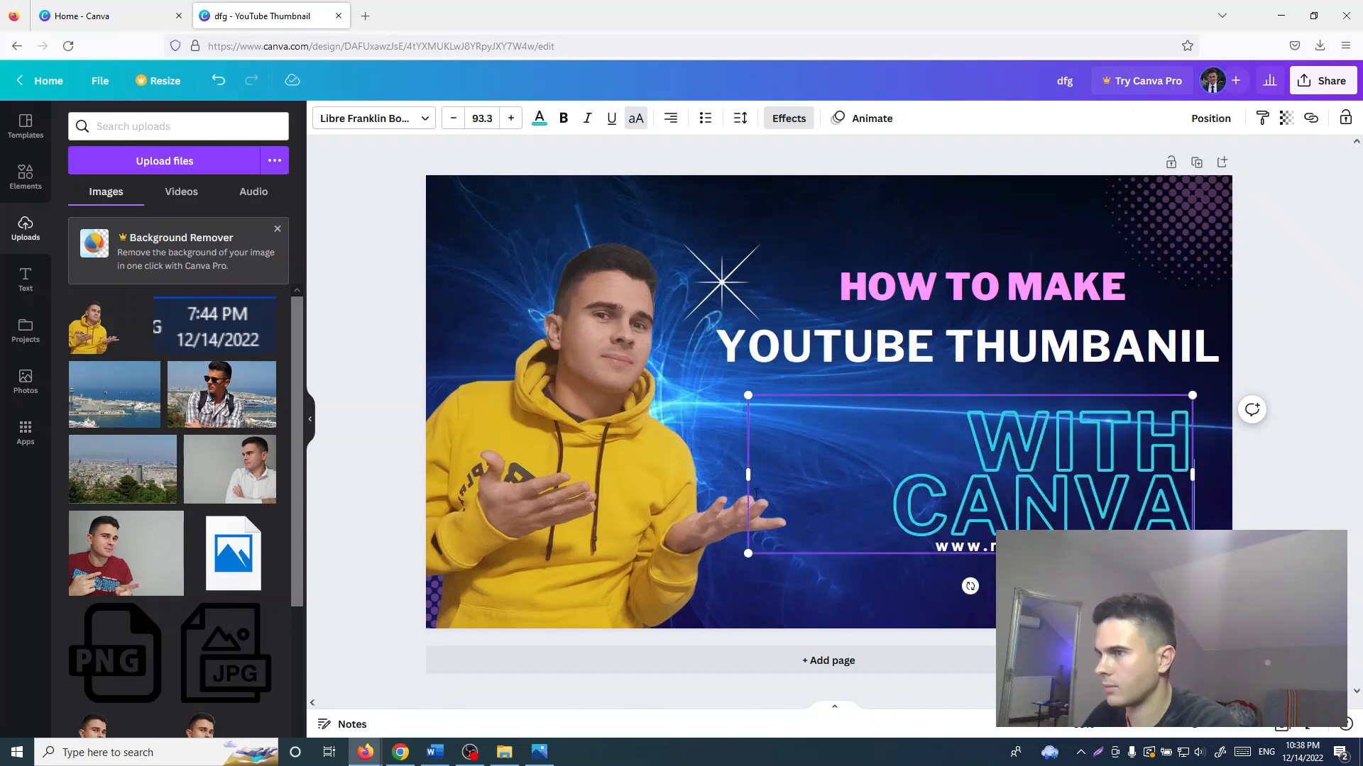
Widen the WITH CANVA text box so it fits on one line, and shift it slightly right to the design's edge.
drag(744, 472, 607, 473)
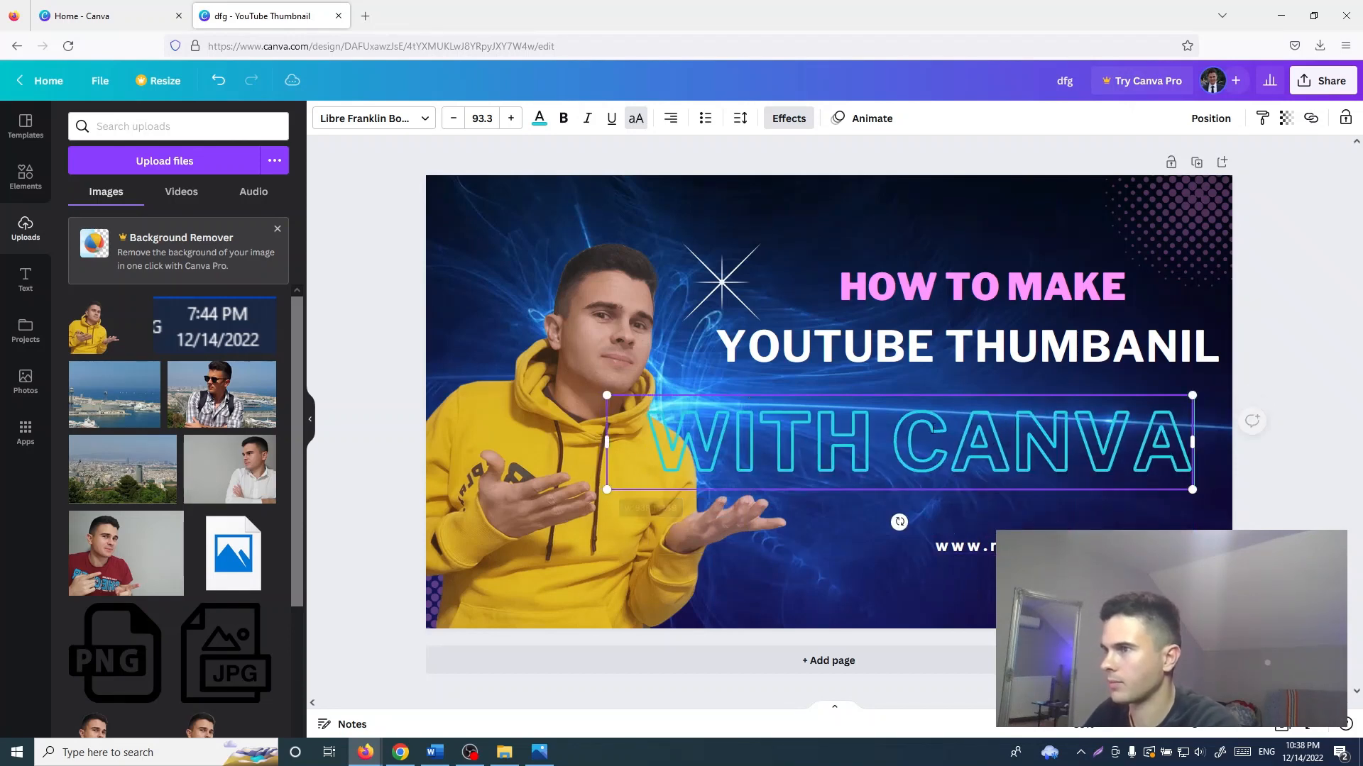
click(839, 396)
click(909, 410)
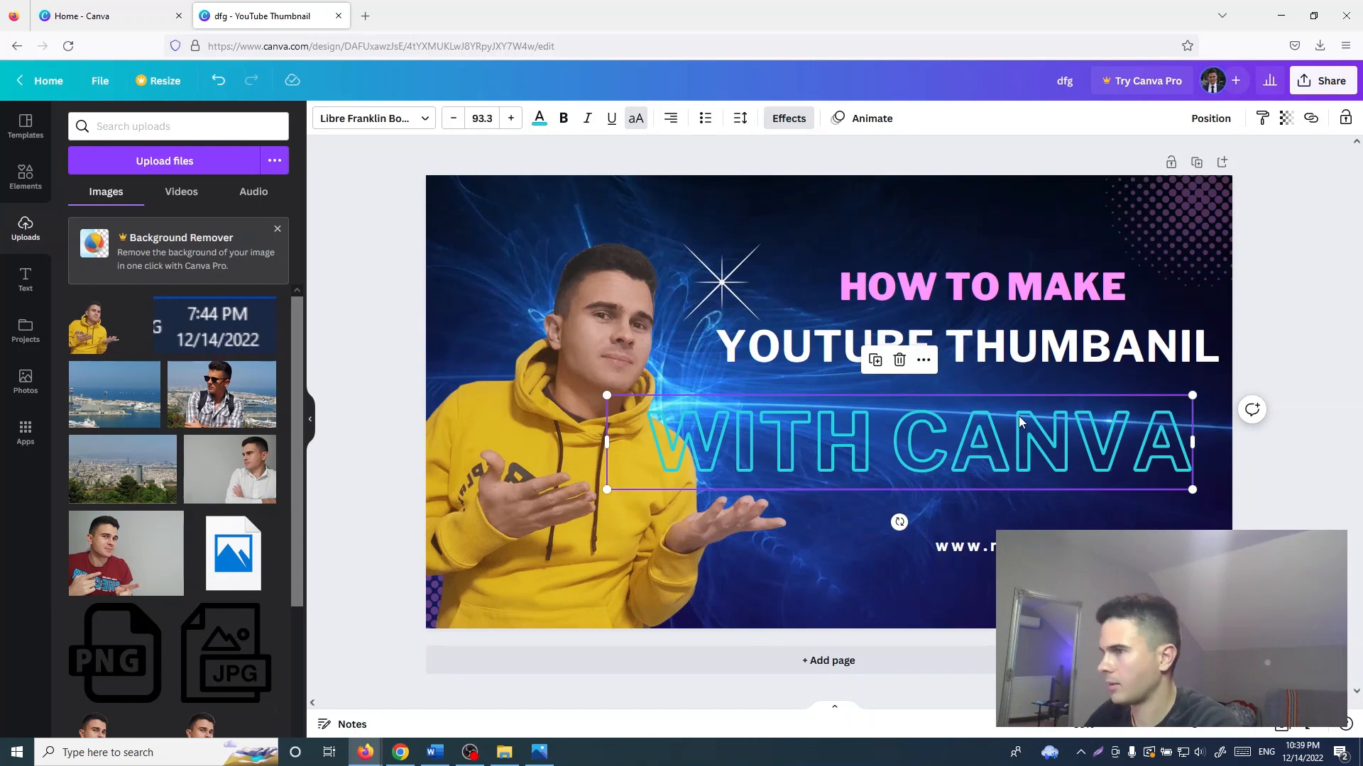
drag(1019, 416, 1055, 411)
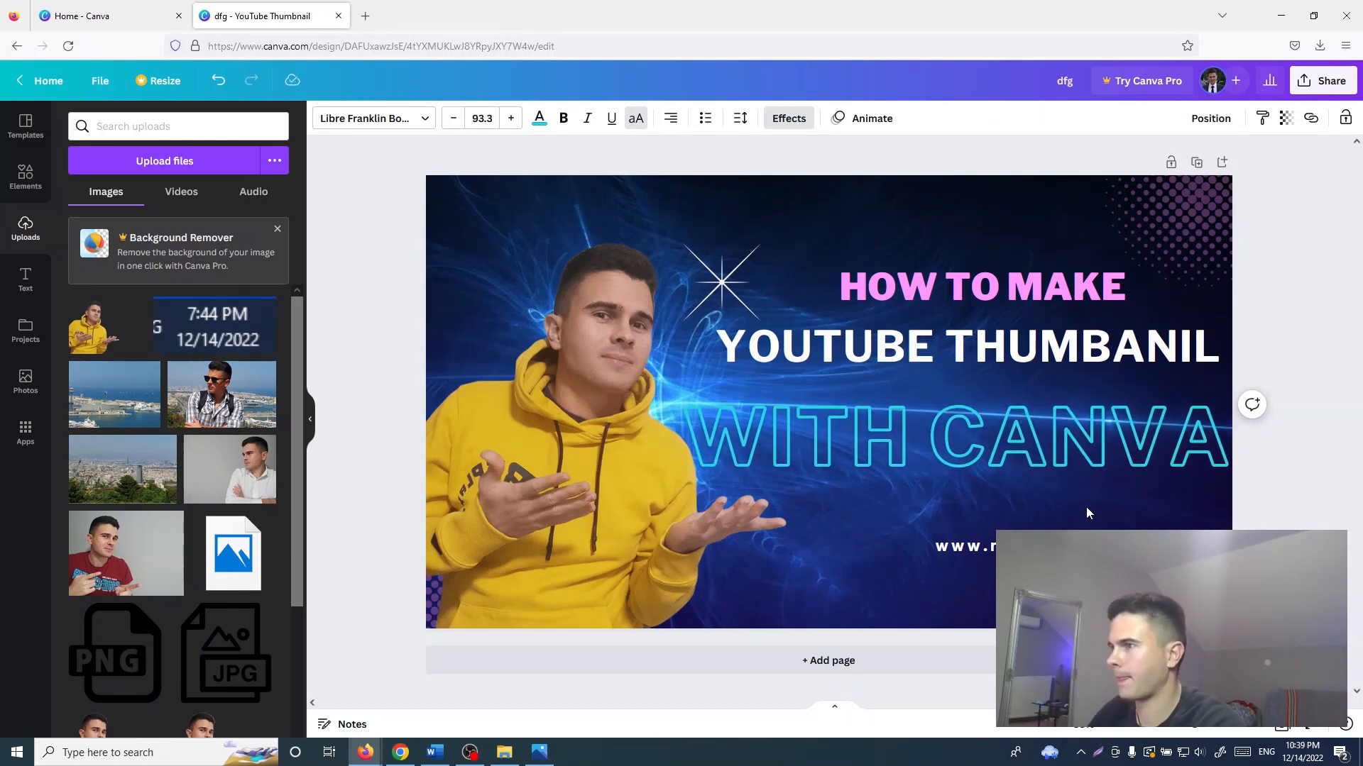
Delete the website address text beneath WITH CANVA.
click(1090, 546)
click(1016, 498)
Remove the Hollow effect from the WITH CANVA text by setting its effect style to None.
click(927, 431)
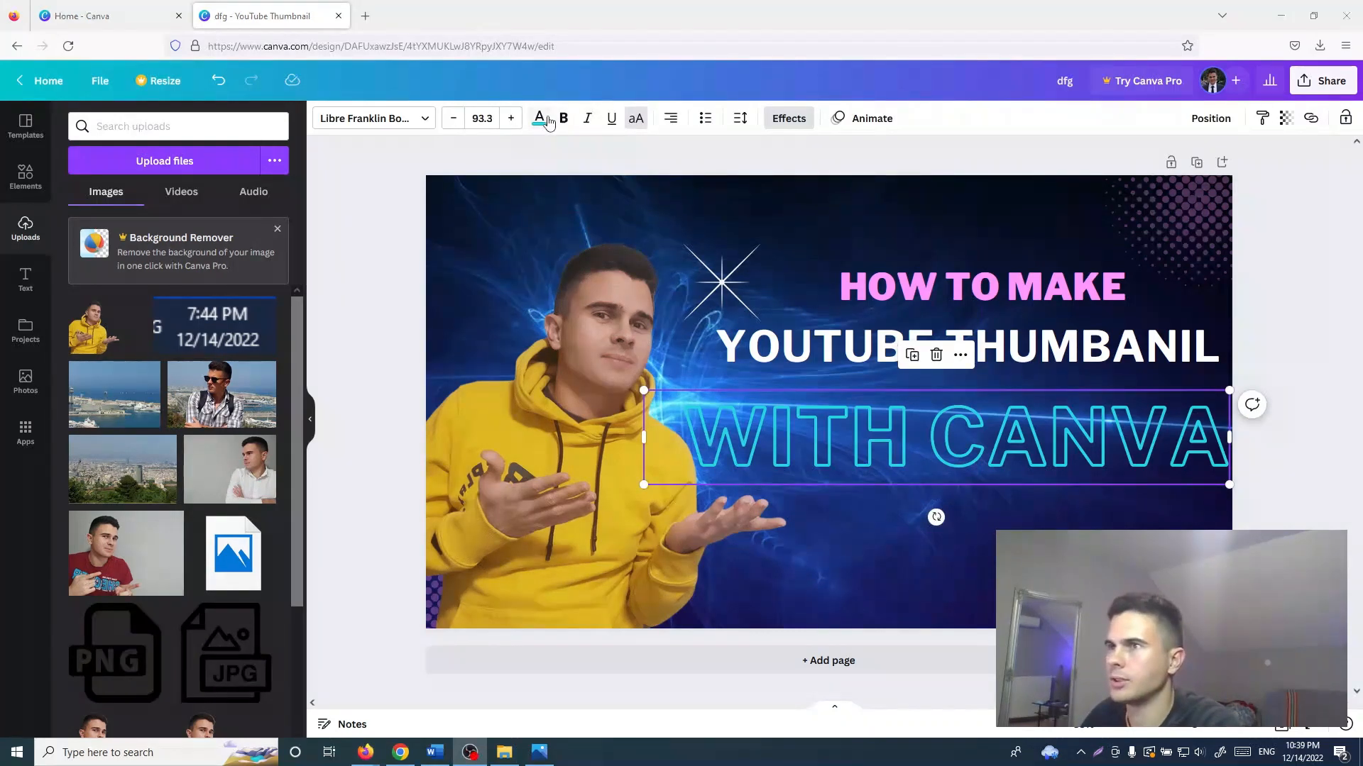
click(543, 120)
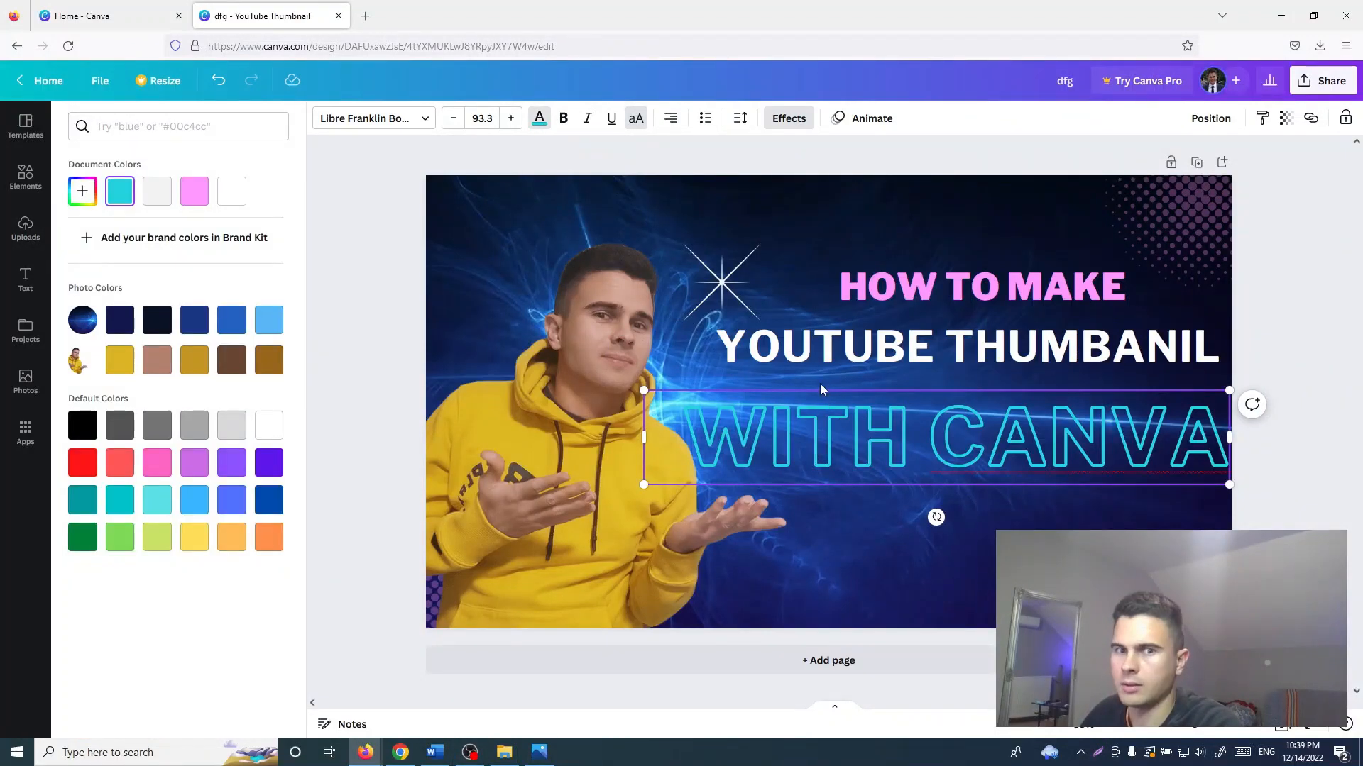
click(789, 119)
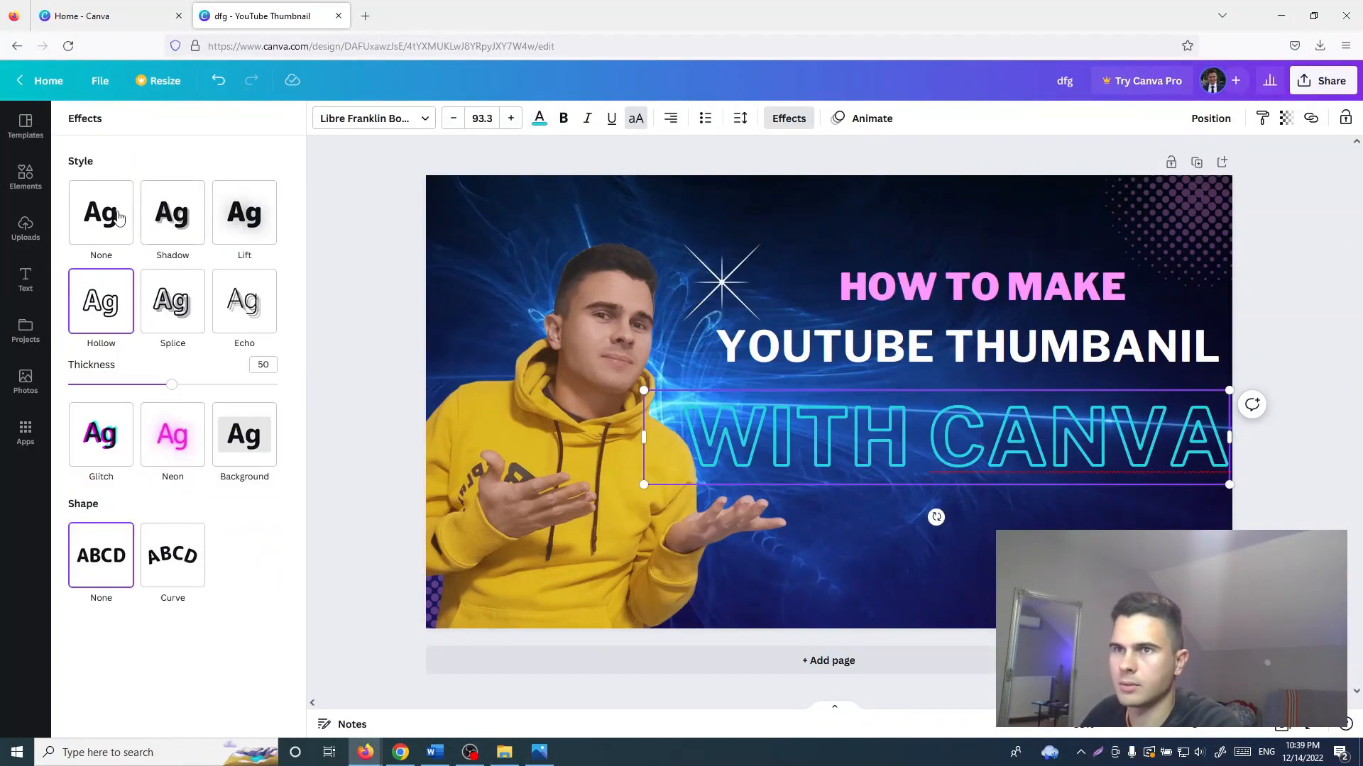
click(101, 212)
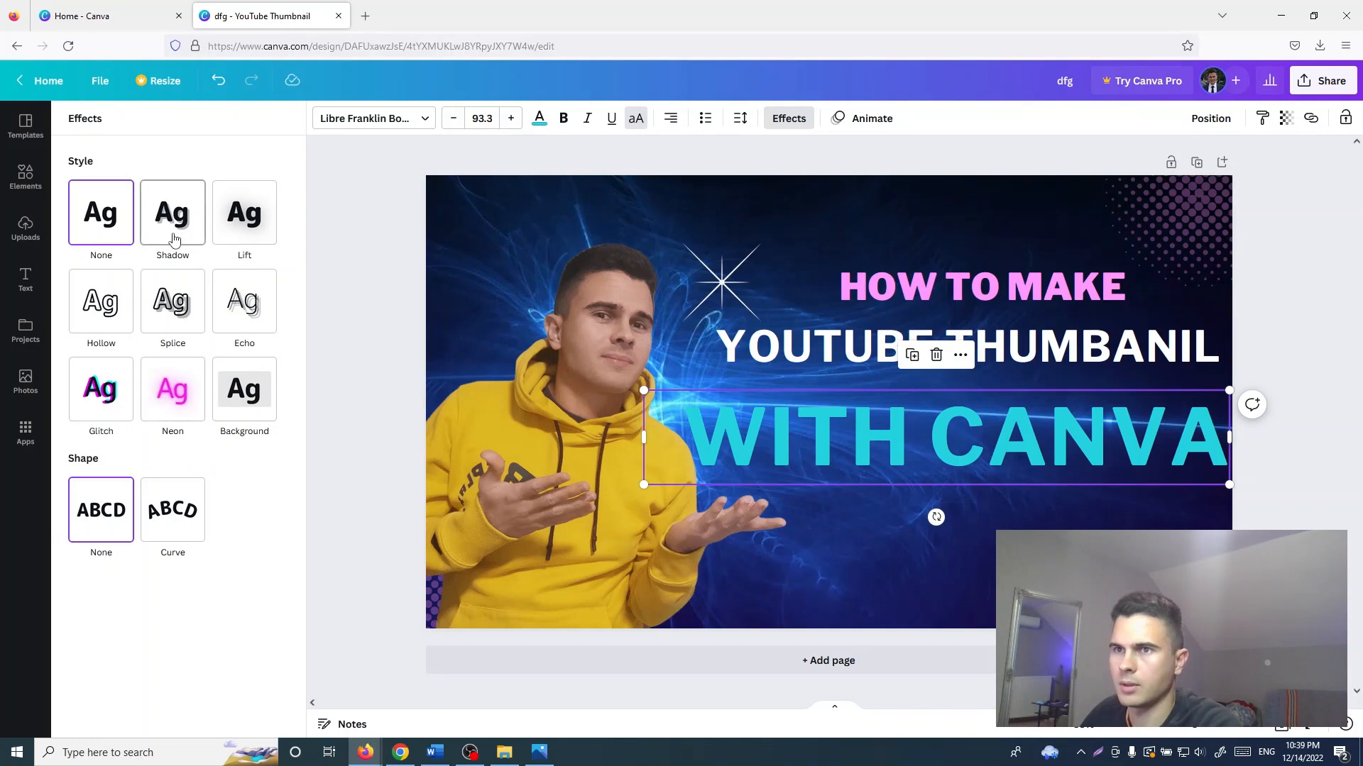
Try the Shadow, Lift, Background, Glitch and Neon effects on WITH CANVA and return its style to None.
click(171, 221)
click(241, 230)
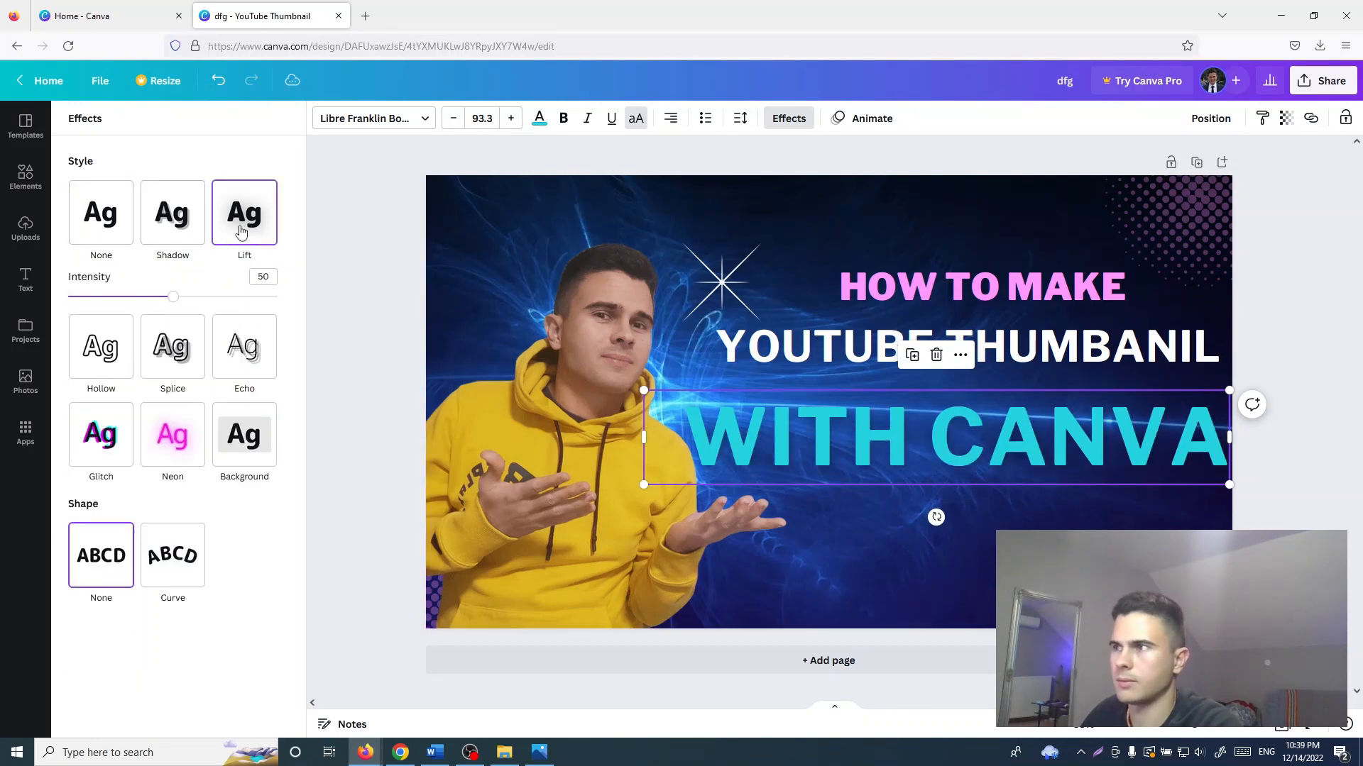
click(244, 434)
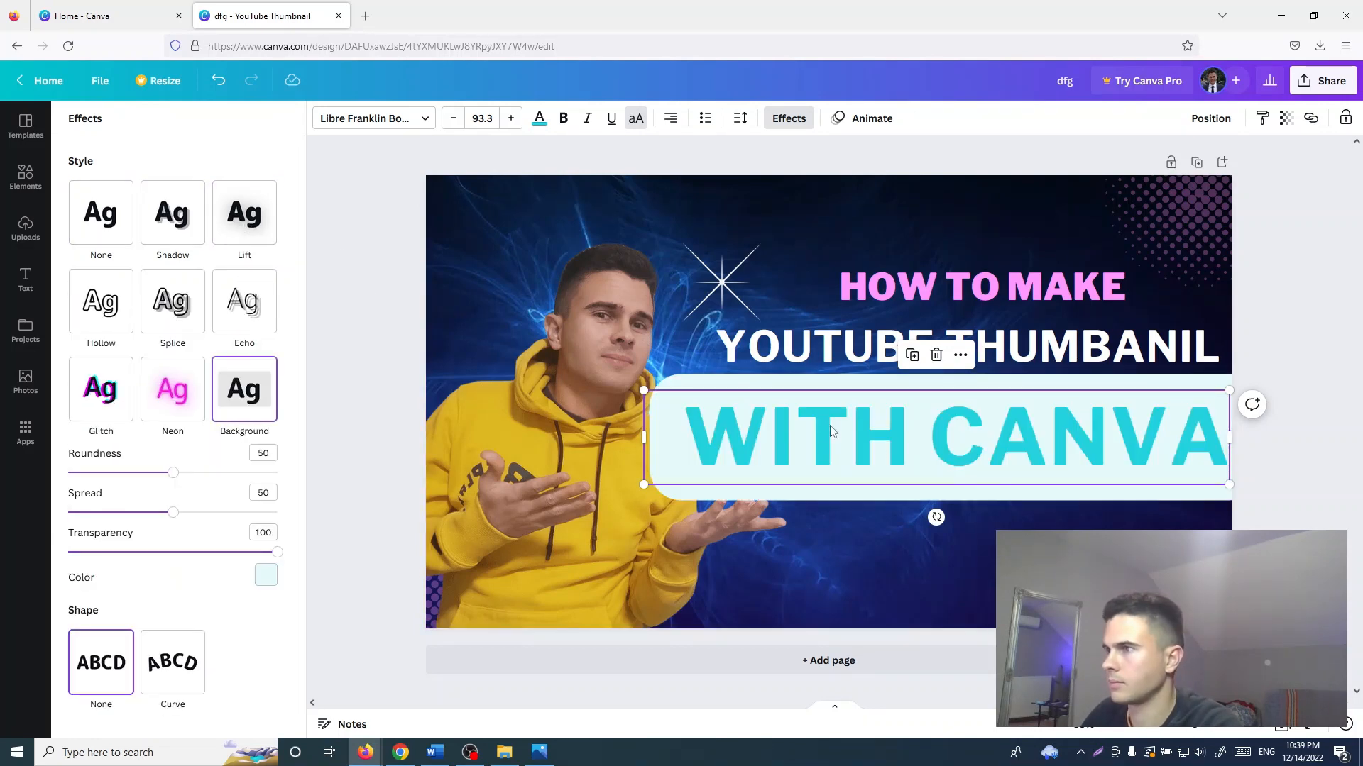
click(101, 390)
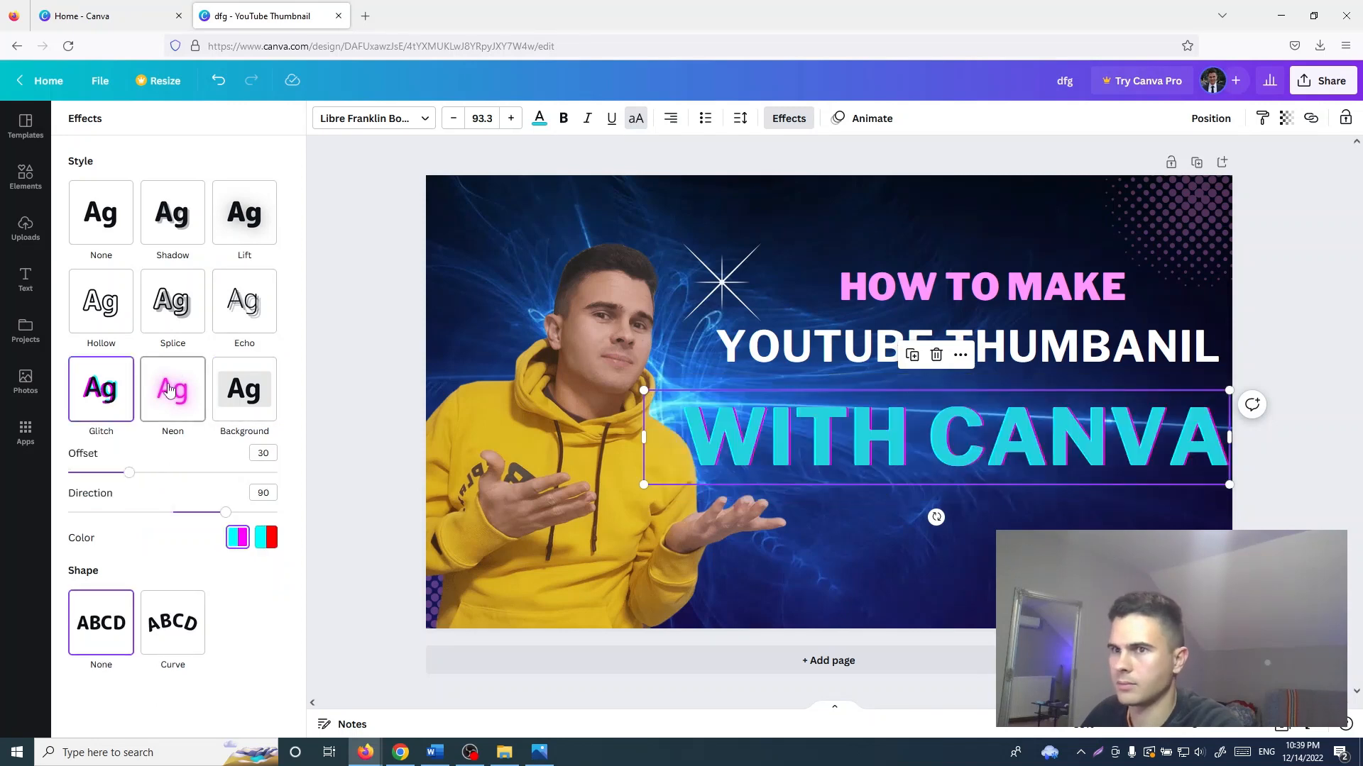
click(171, 390)
click(101, 212)
click(173, 213)
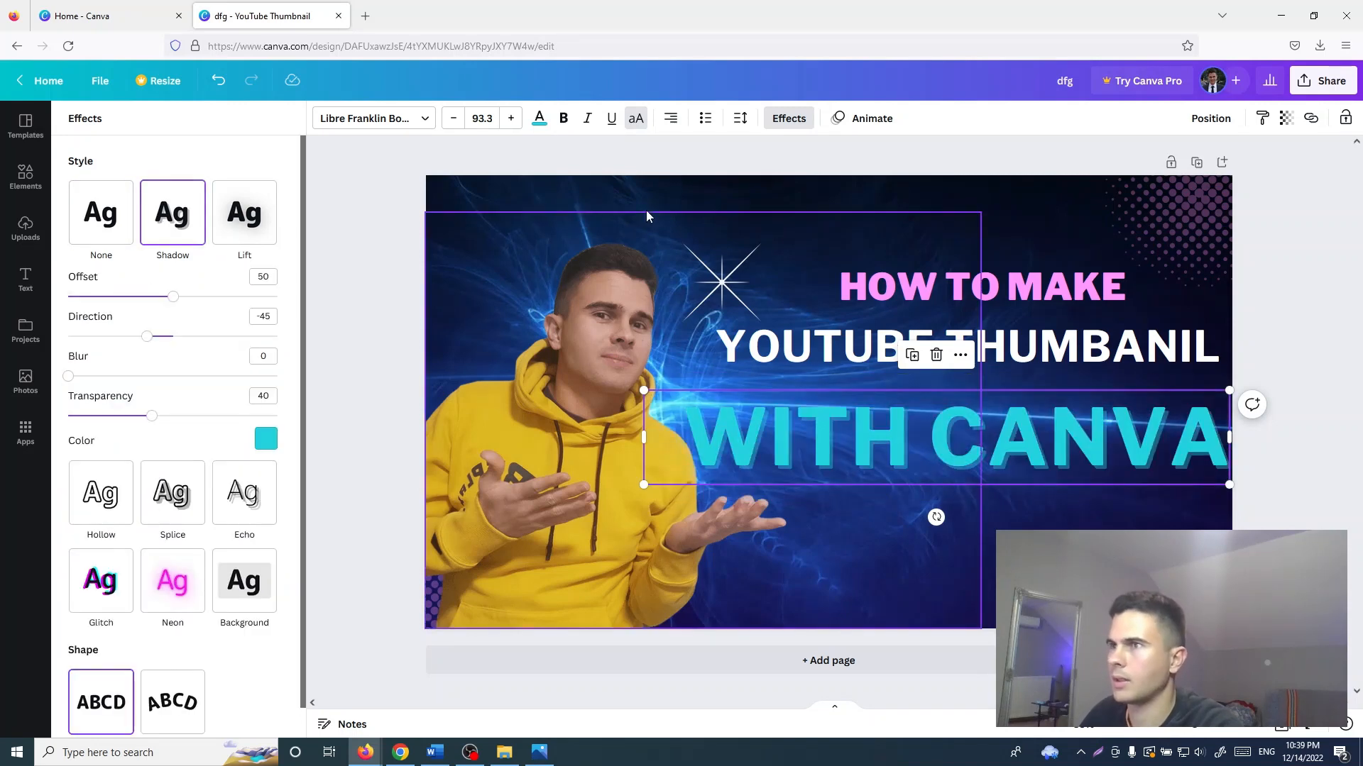
click(132, 229)
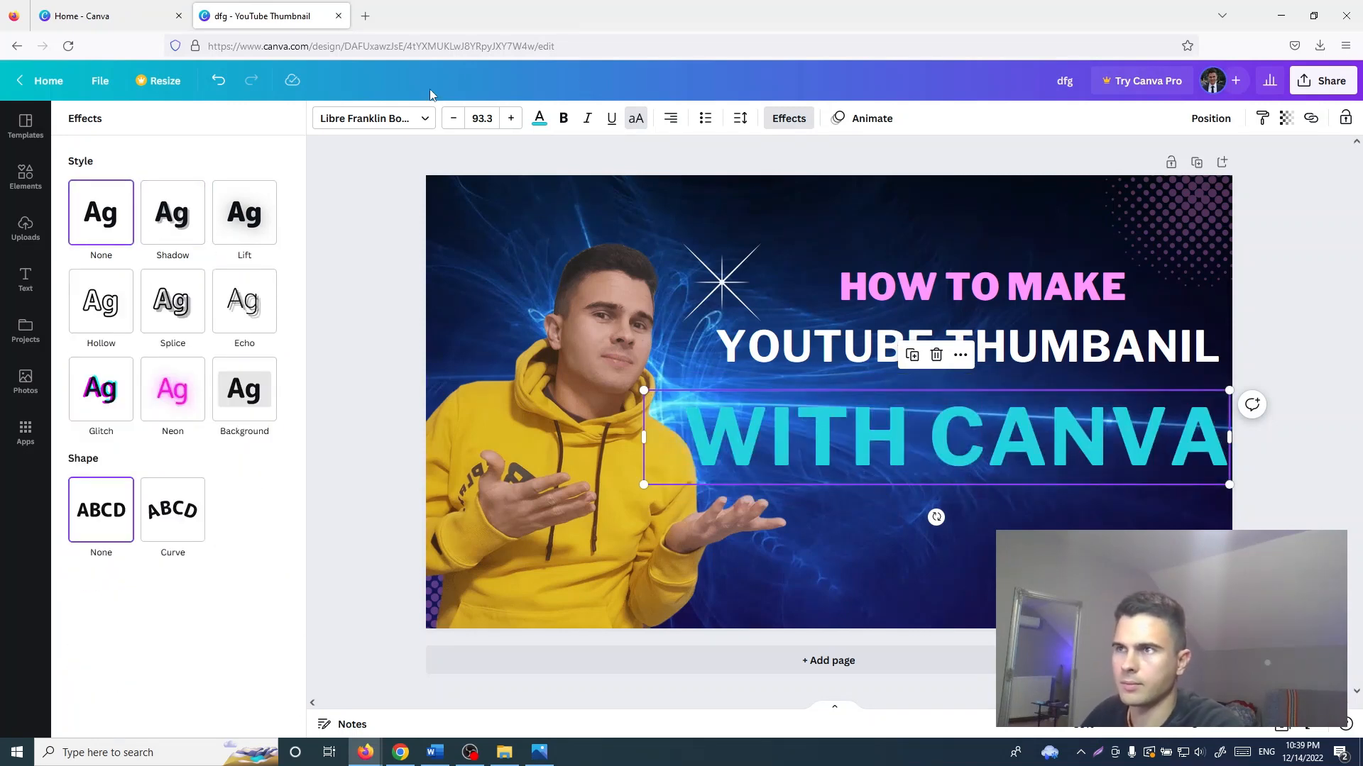
Try light blue, turquoise, blue, grey, yellow and orange on the WITH CANVA text, settling on lime green.
click(542, 122)
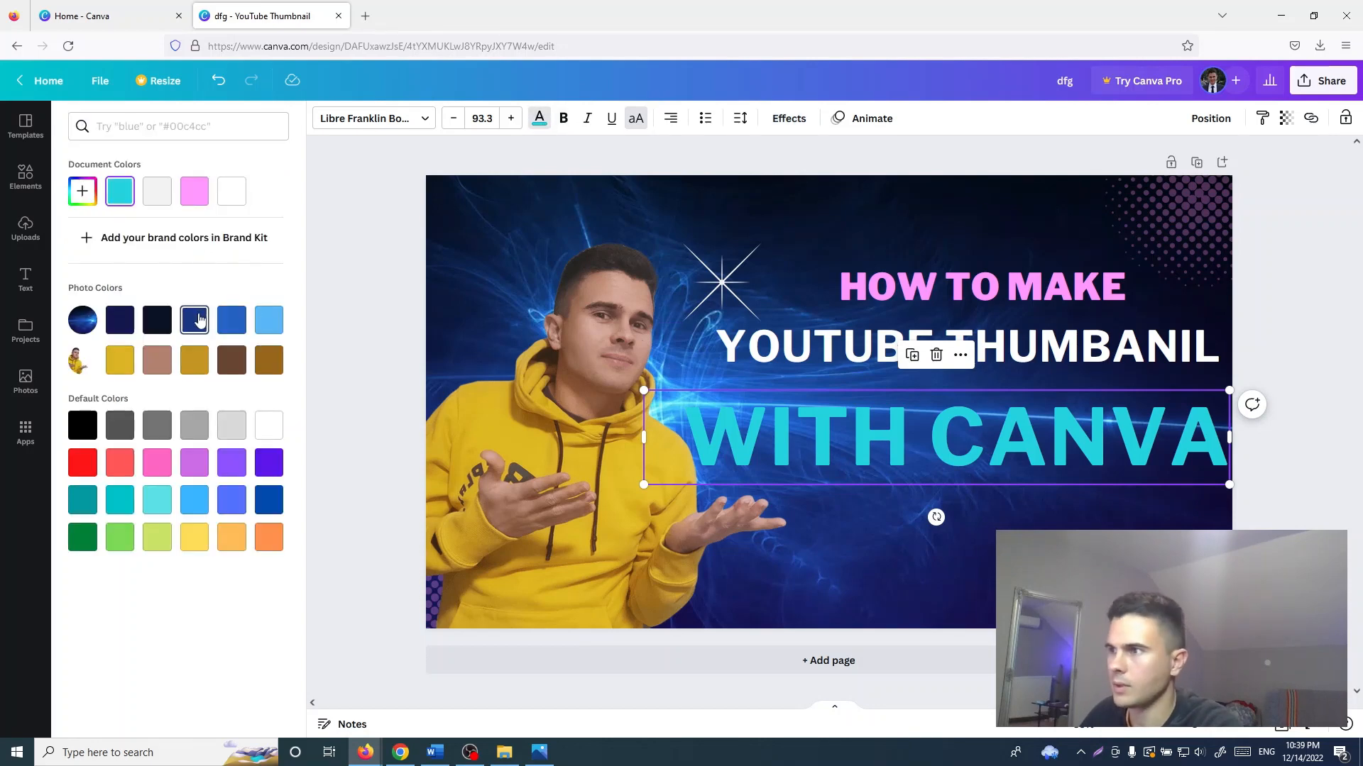
click(197, 320)
click(269, 321)
click(158, 501)
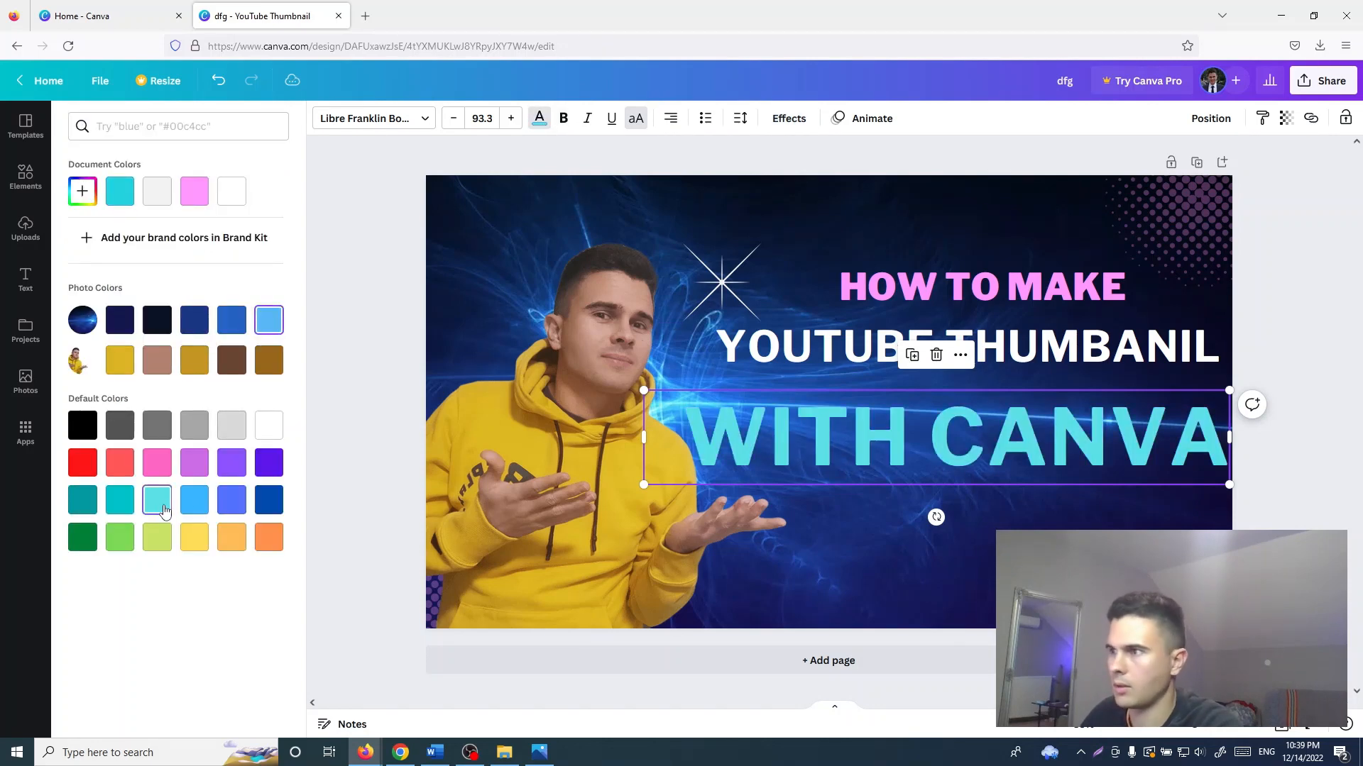
click(229, 503)
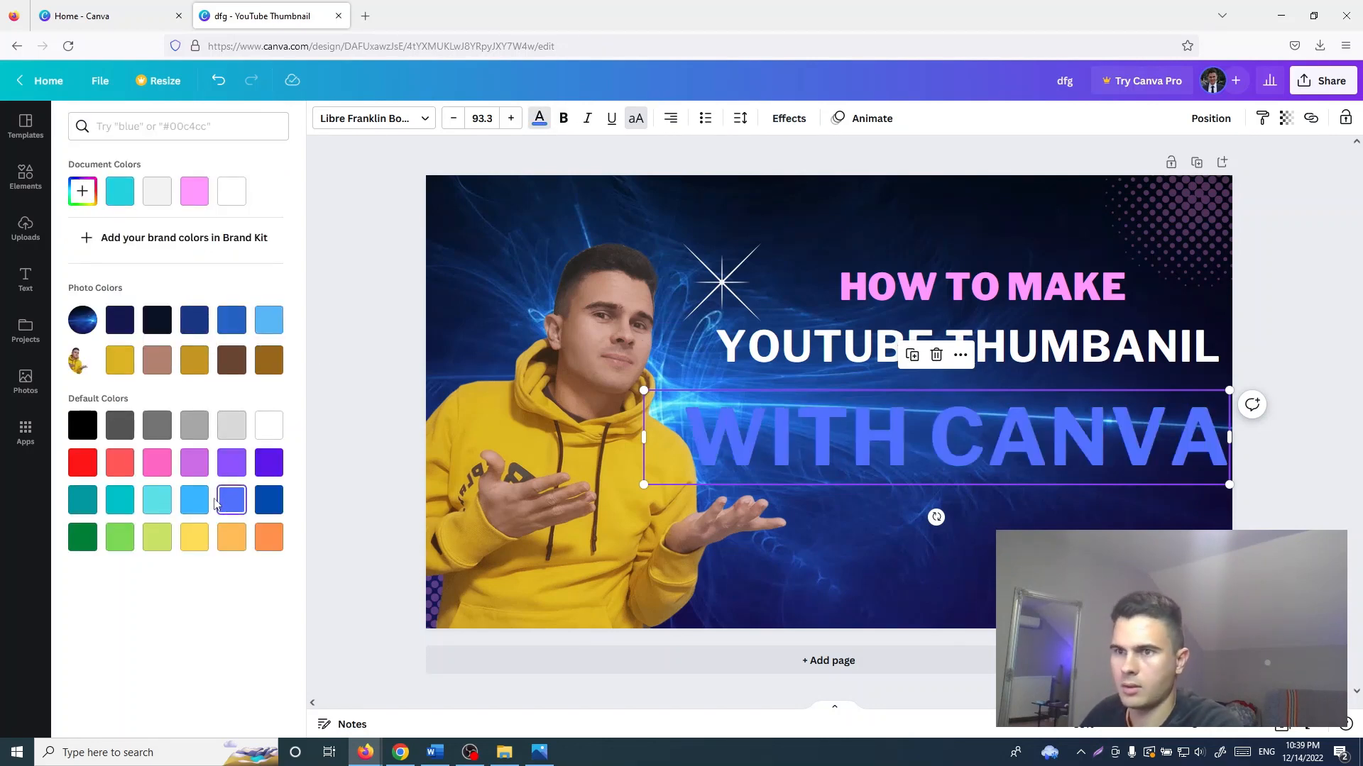
click(261, 424)
click(194, 426)
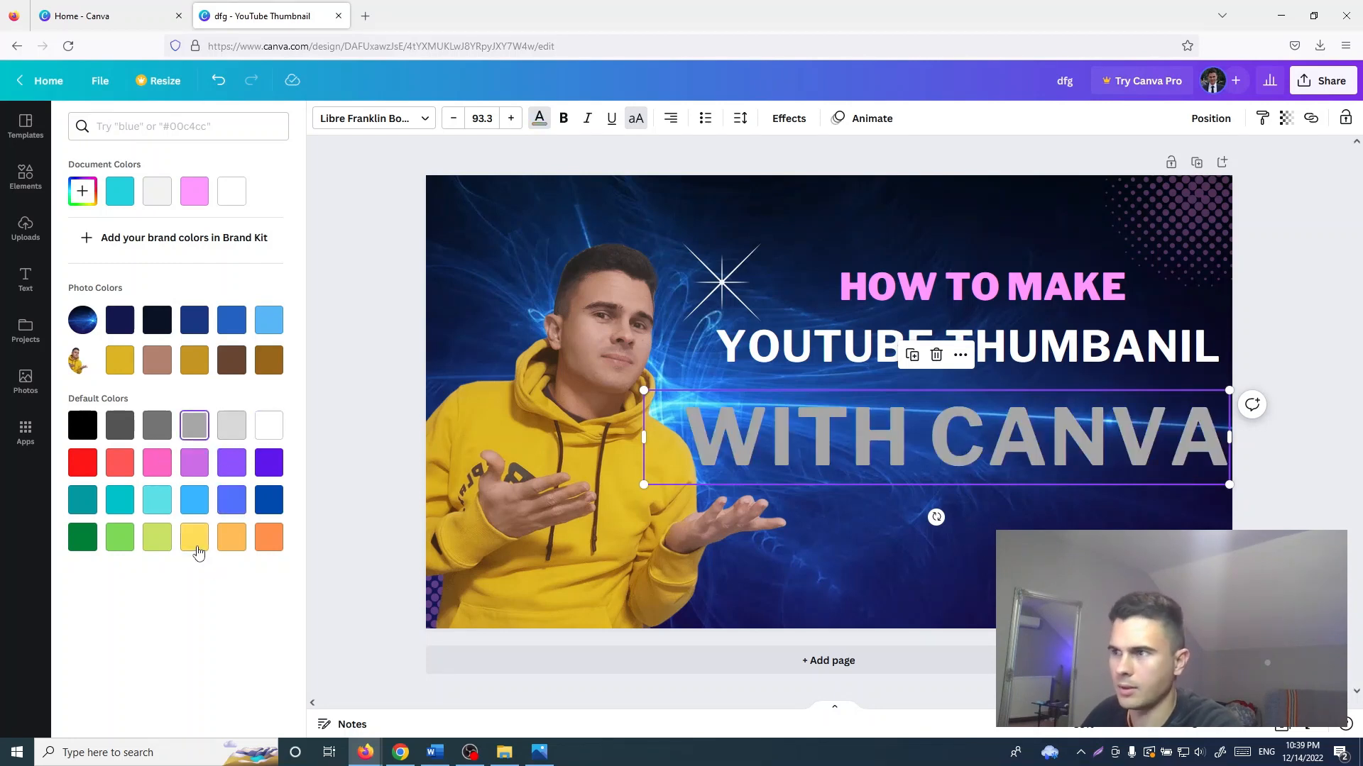
click(200, 546)
click(224, 547)
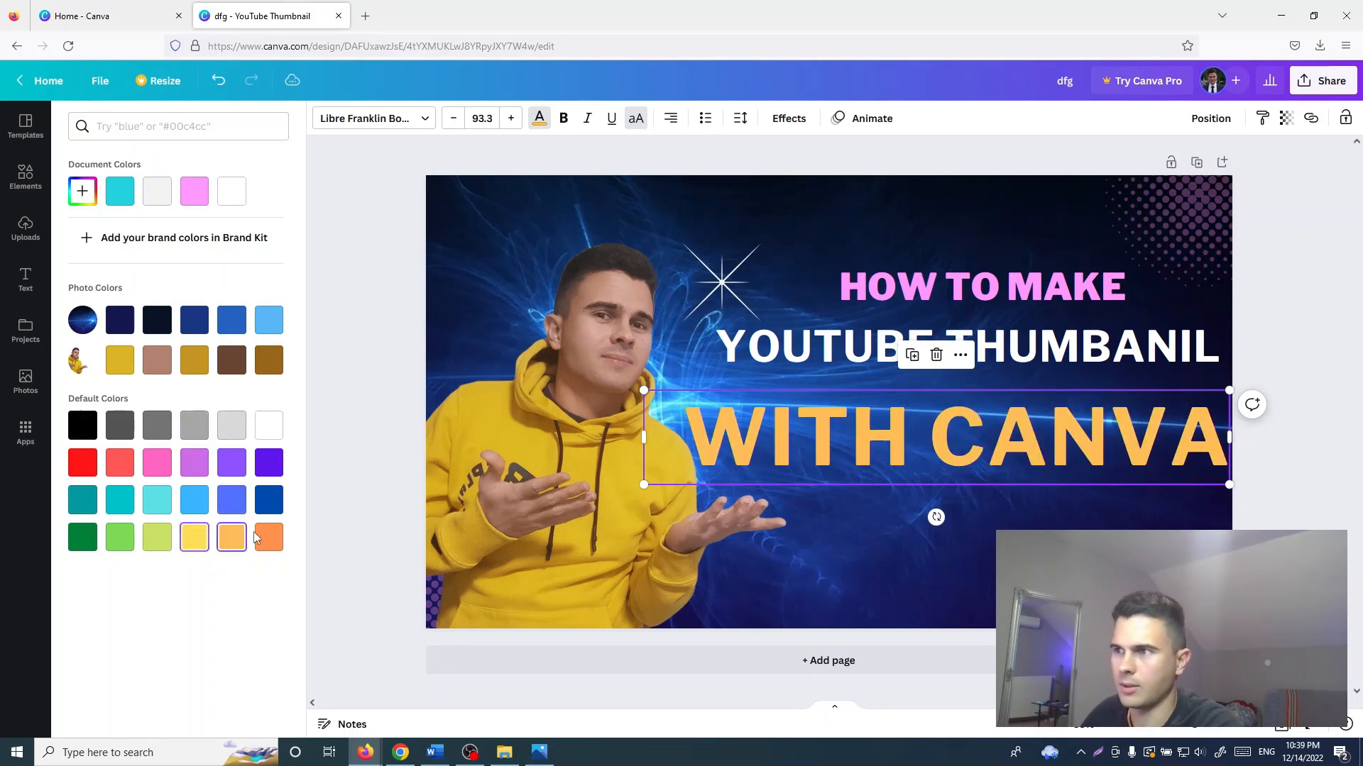
click(157, 543)
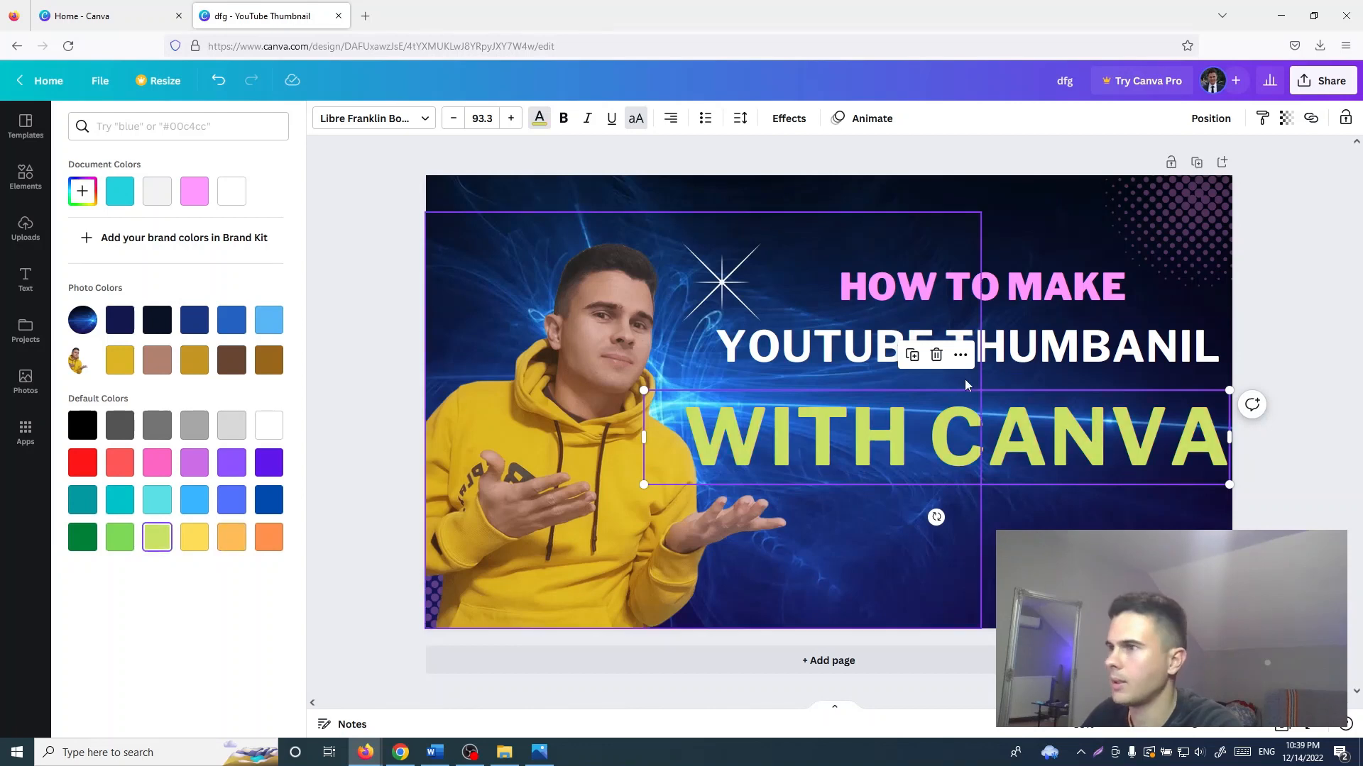
Break YOUTUBE THUMBANIL onto two lines between the words and set its font size to 80.
click(944, 351)
click(946, 348)
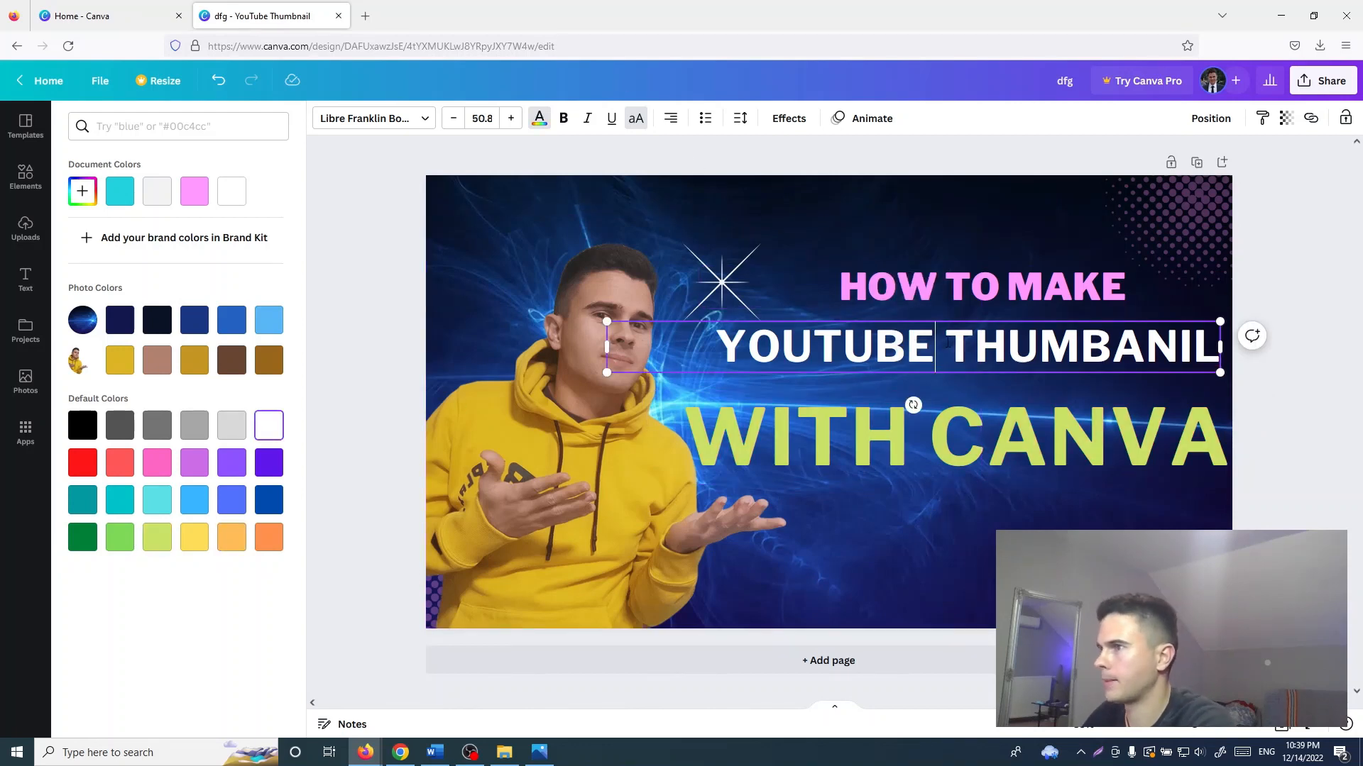
key(Return)
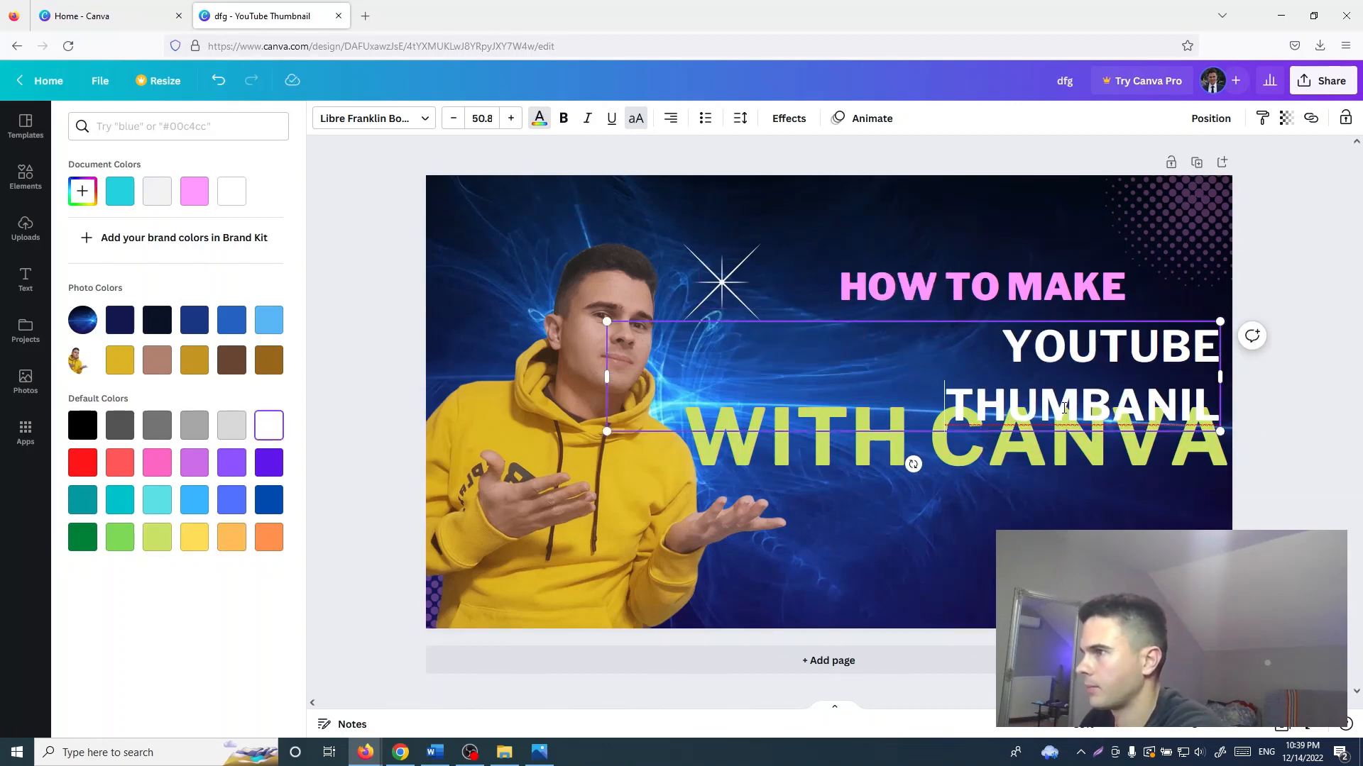
drag(1202, 399, 962, 312)
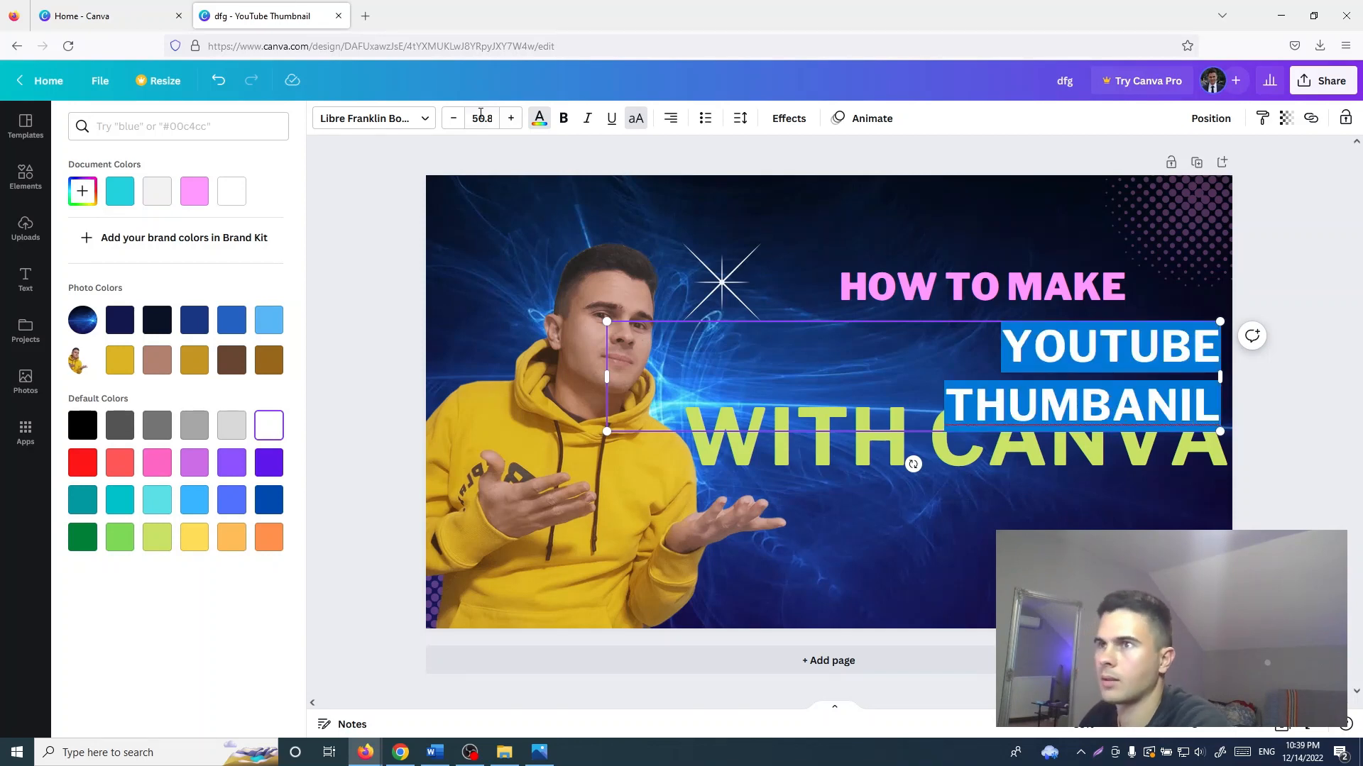
click(480, 118)
text(80)
key(Return)
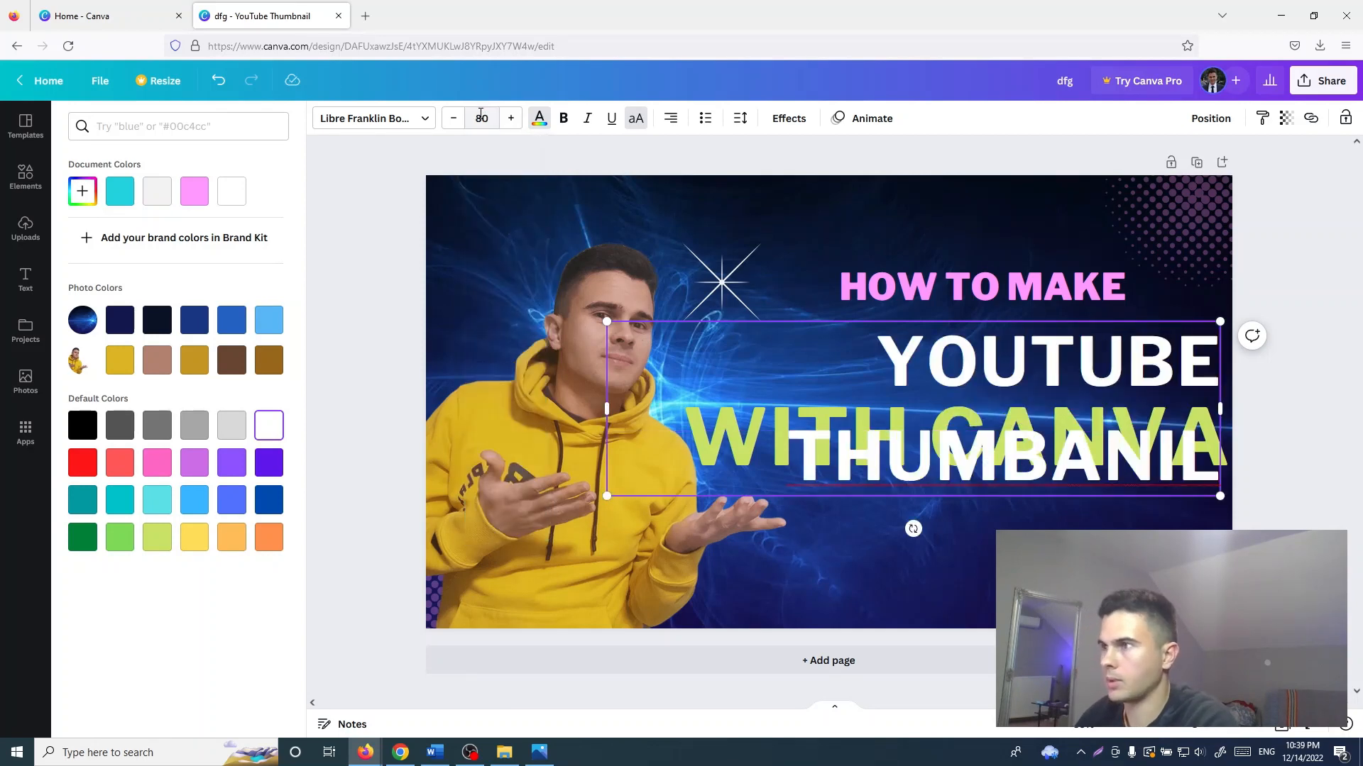
Move WITH CANVA down near the design's lower edge and narrow the YOUTUBE THUMBANIL text box from its left side.
click(758, 286)
click(738, 433)
drag(741, 438, 755, 573)
click(914, 357)
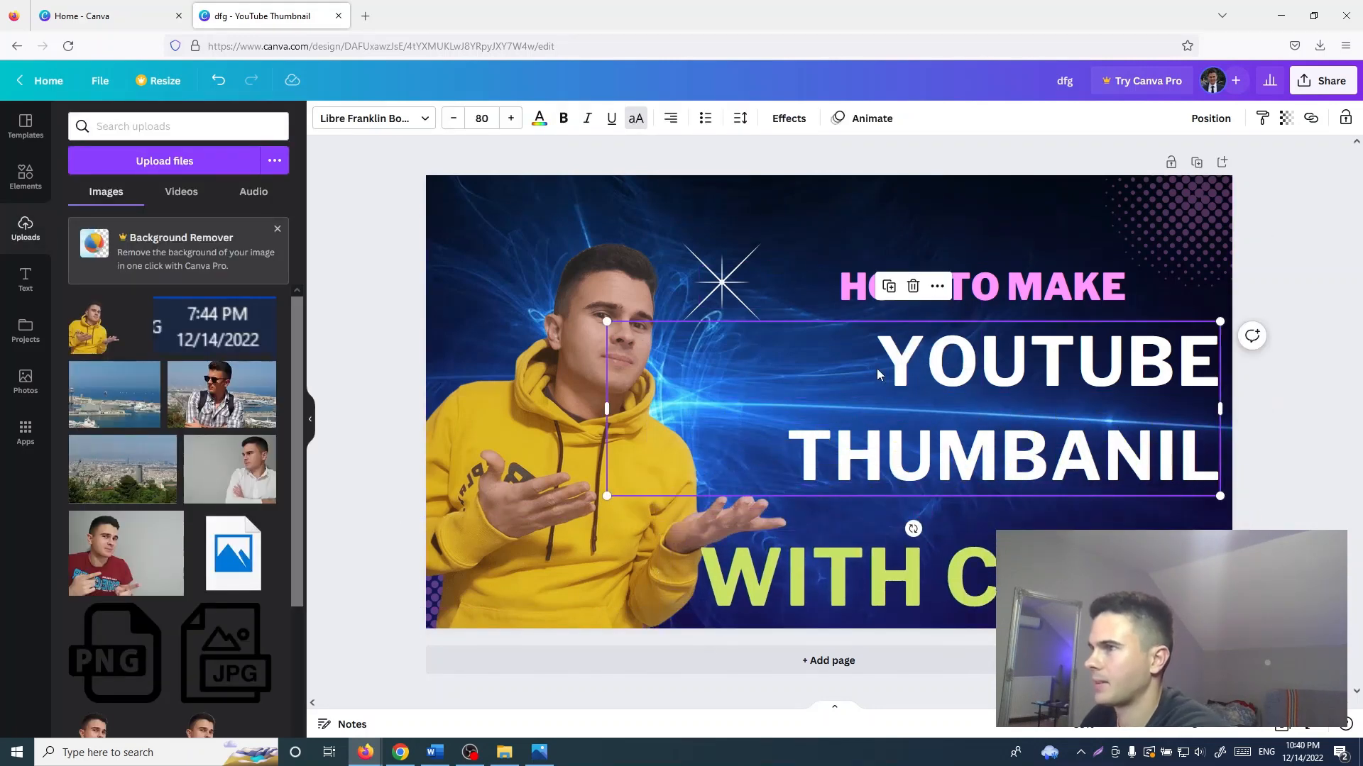
click(616, 403)
drag(603, 410, 701, 409)
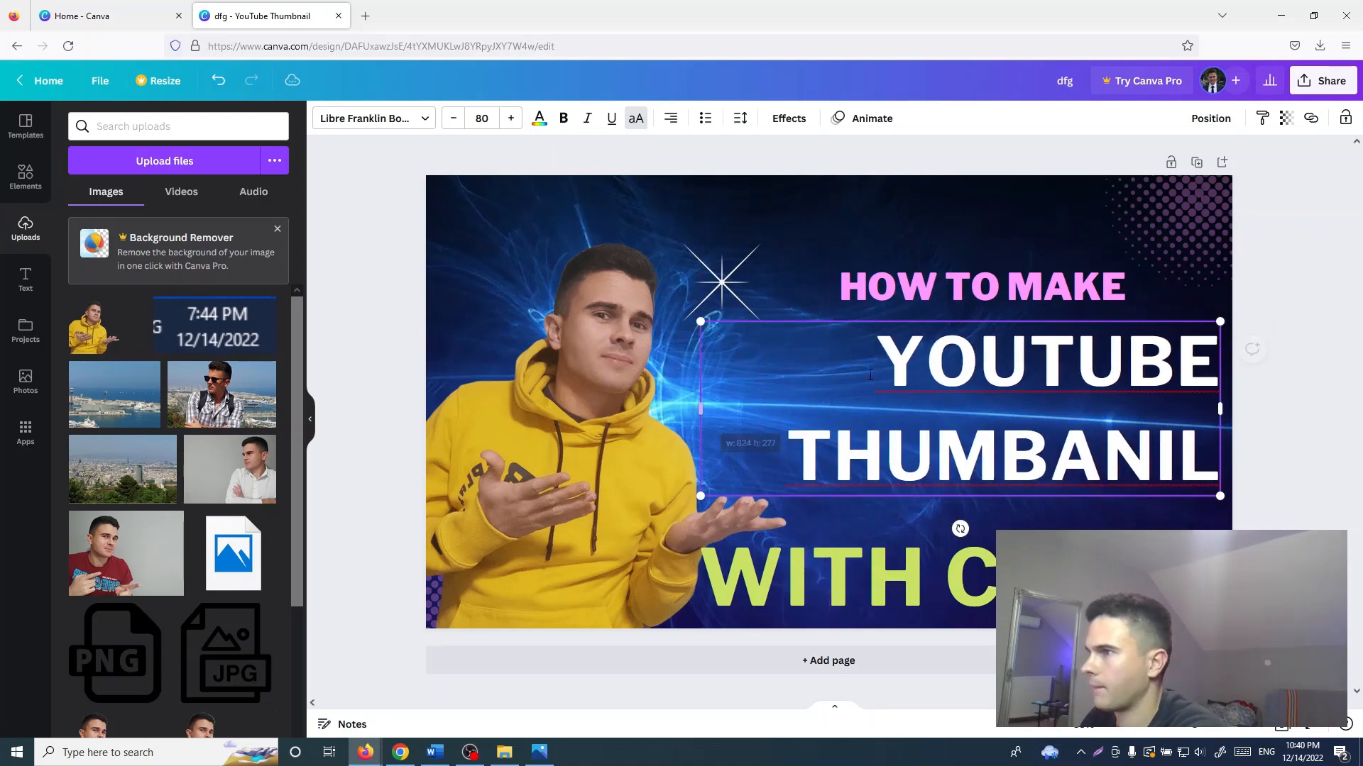
Delete THUMBANIL and its empty line from the white title text, keeping only YOUTUBE.
double_click(860, 451)
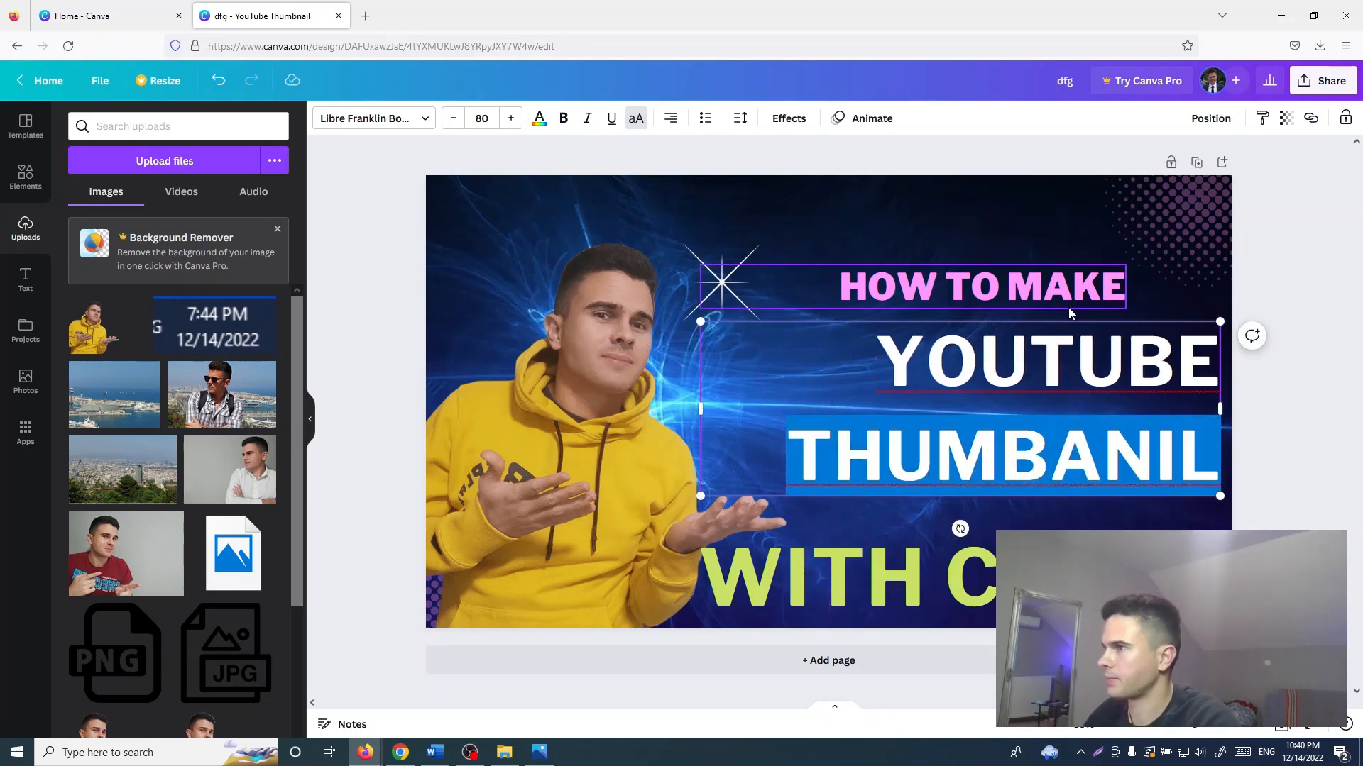
drag(1074, 325, 1026, 317)
click(981, 340)
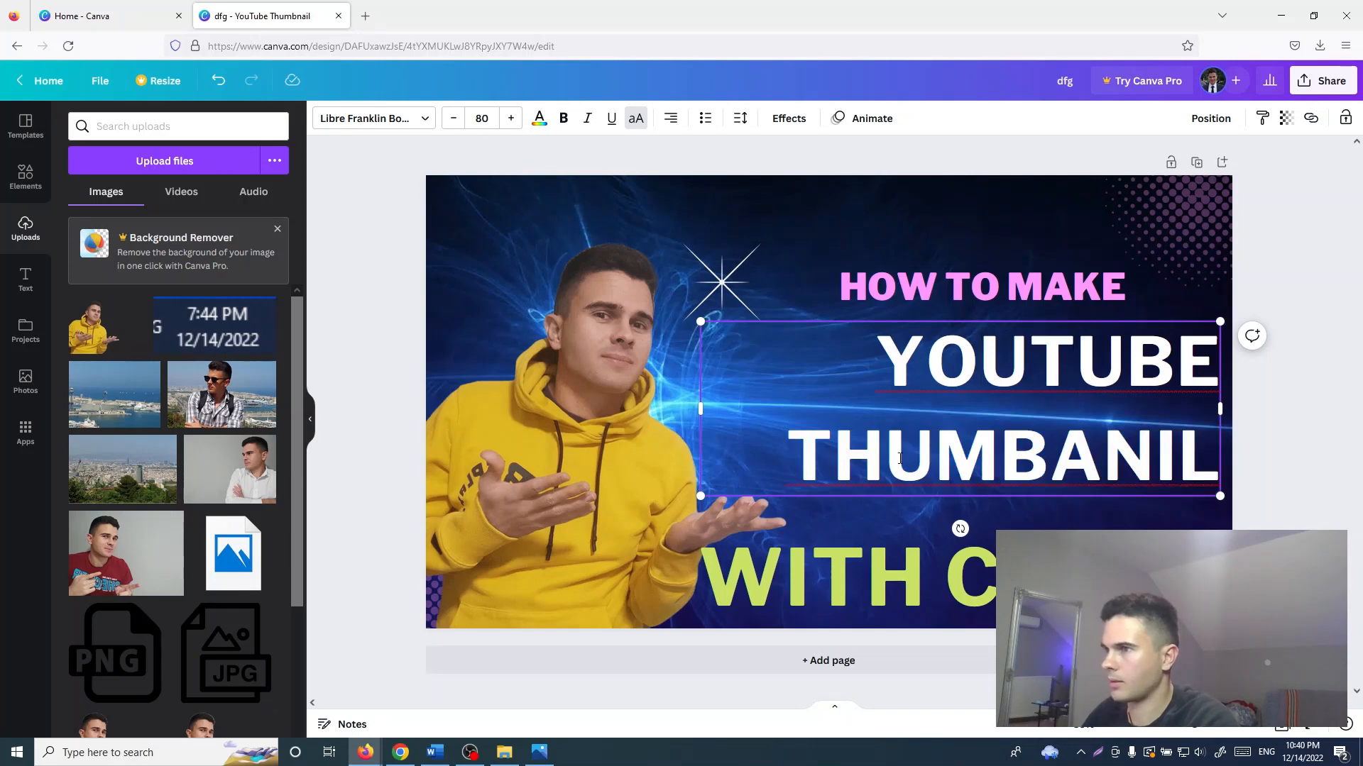
drag(1221, 458, 656, 462)
key(BackSpace)
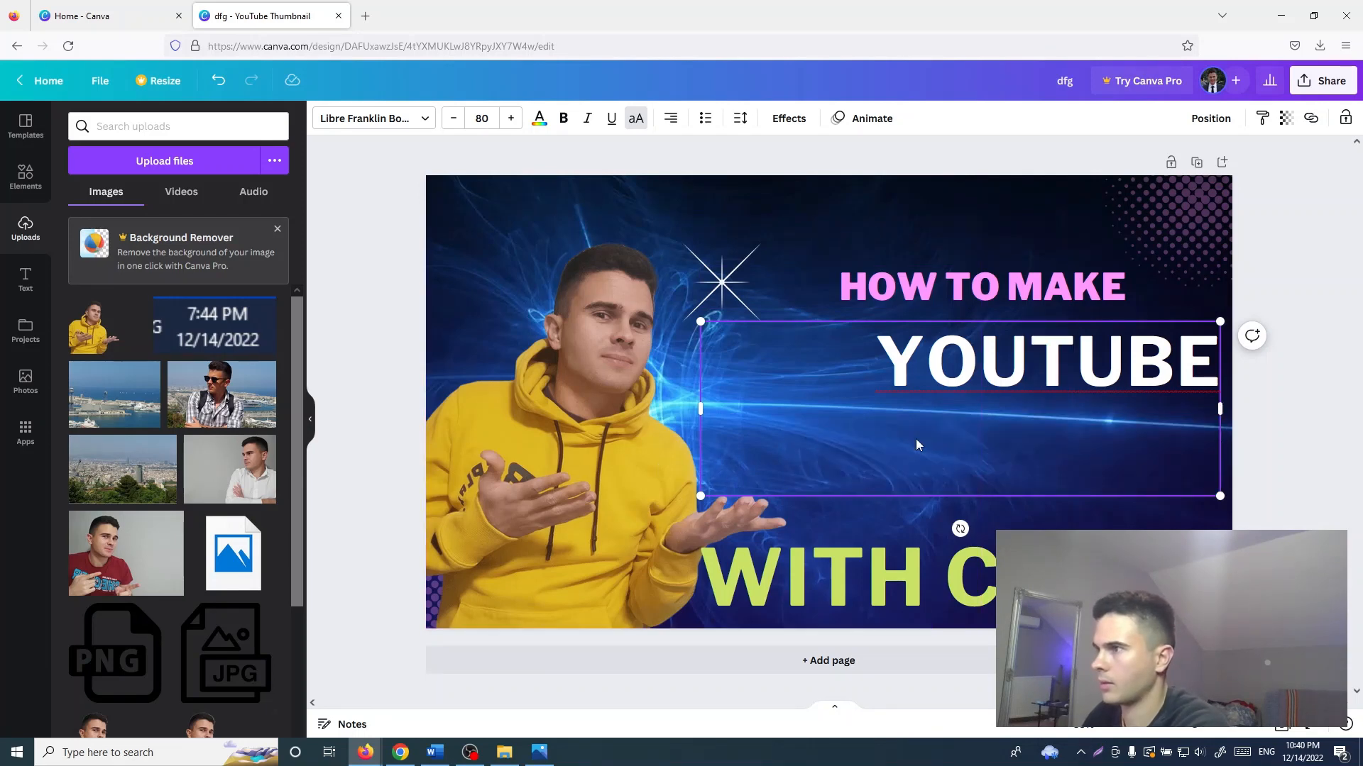
key(BackSpace)
Narrow the YOUTUBE text box to about 555 px wide and move it directly beneath HOW TO MAKE.
click(1015, 324)
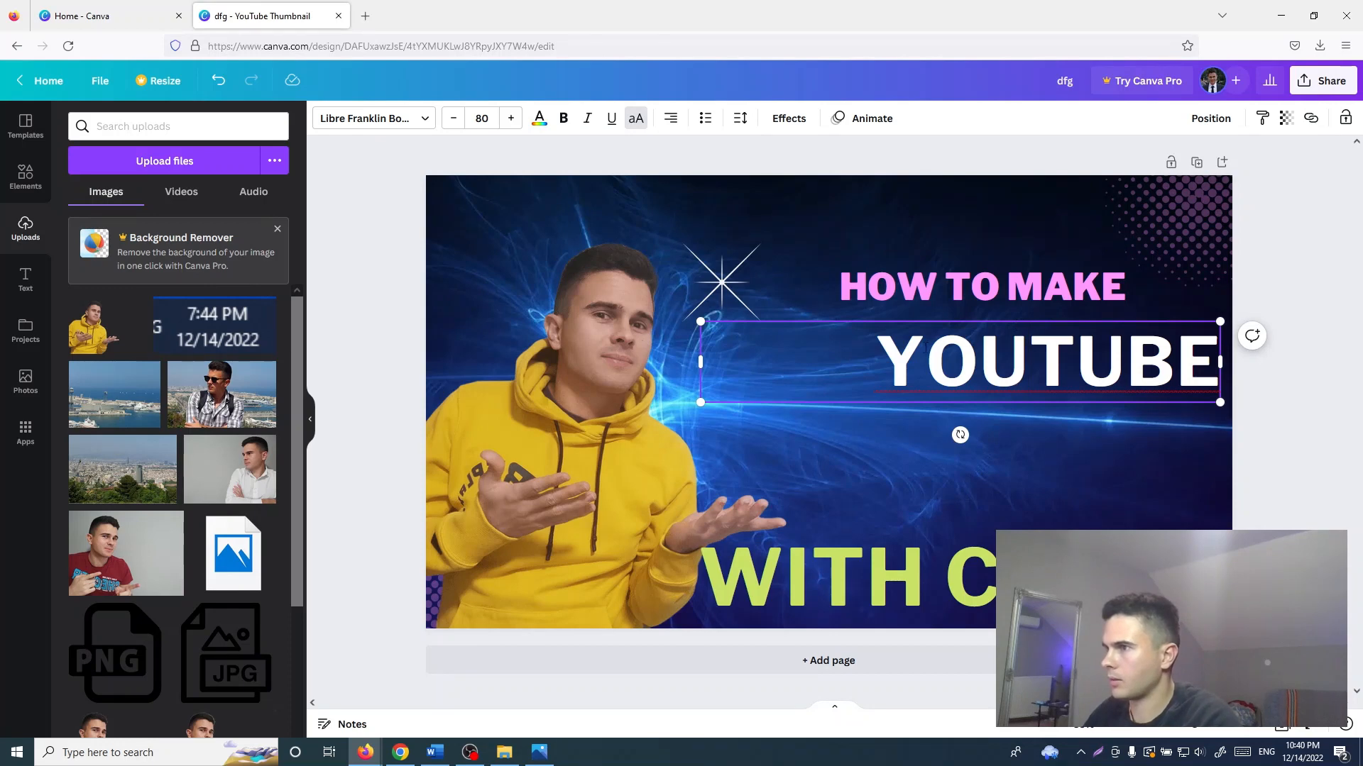
drag(701, 362, 872, 361)
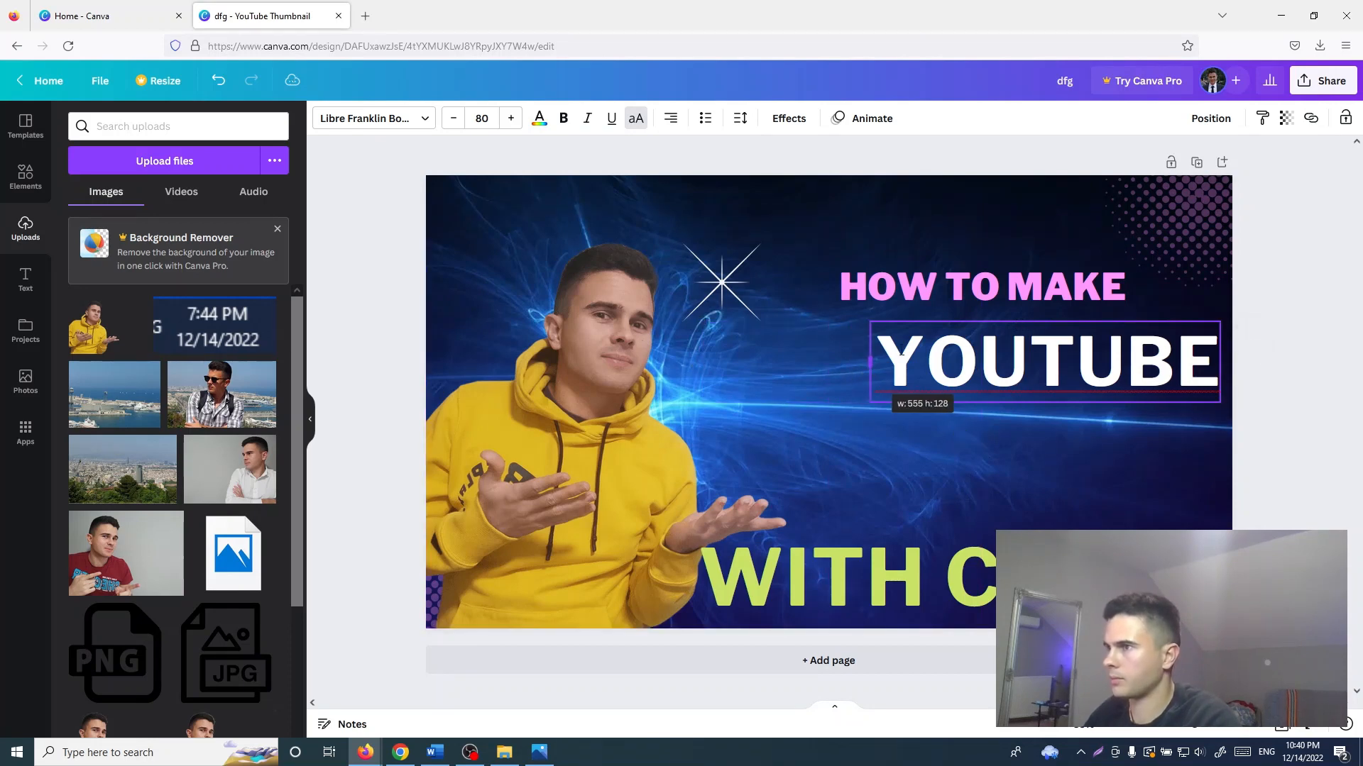
drag(958, 320, 880, 306)
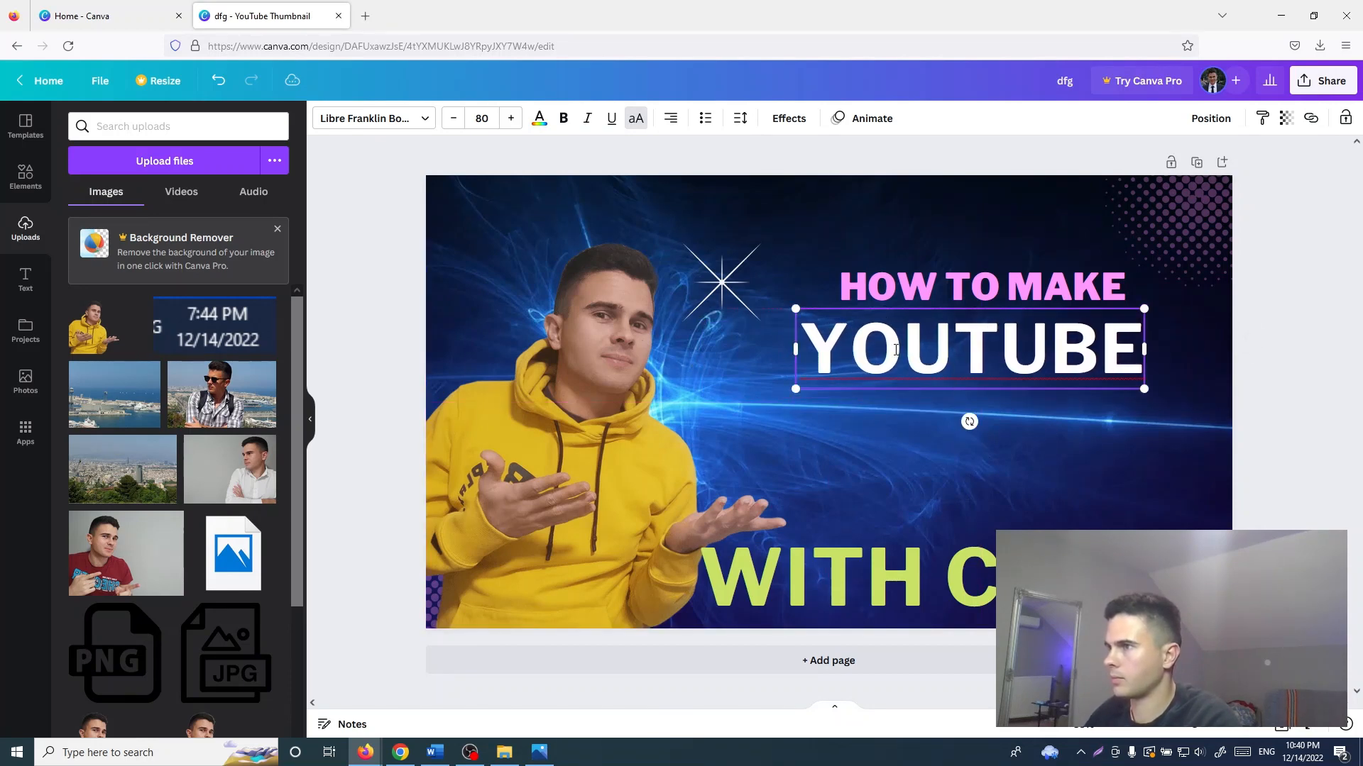
click(923, 440)
click(913, 362)
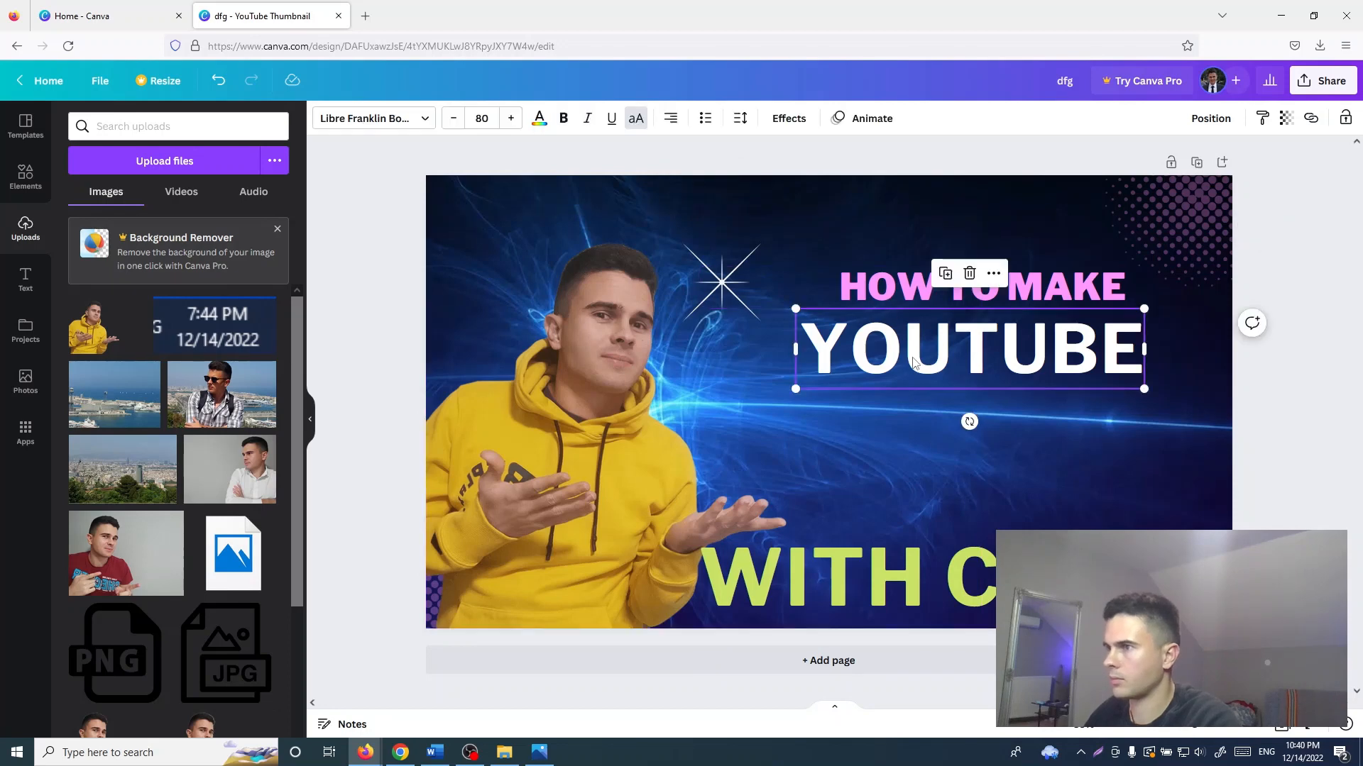
click(913, 362)
click(929, 308)
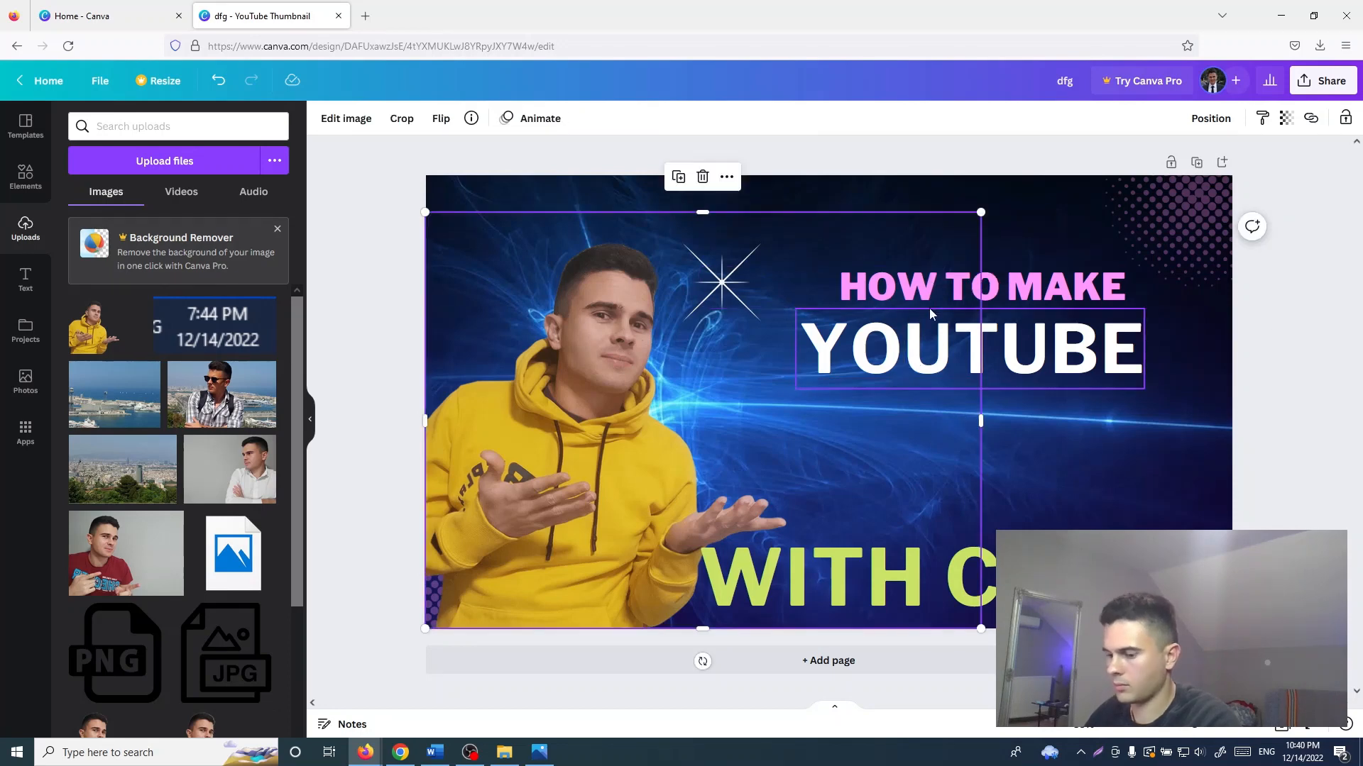
click(1059, 435)
click(765, 304)
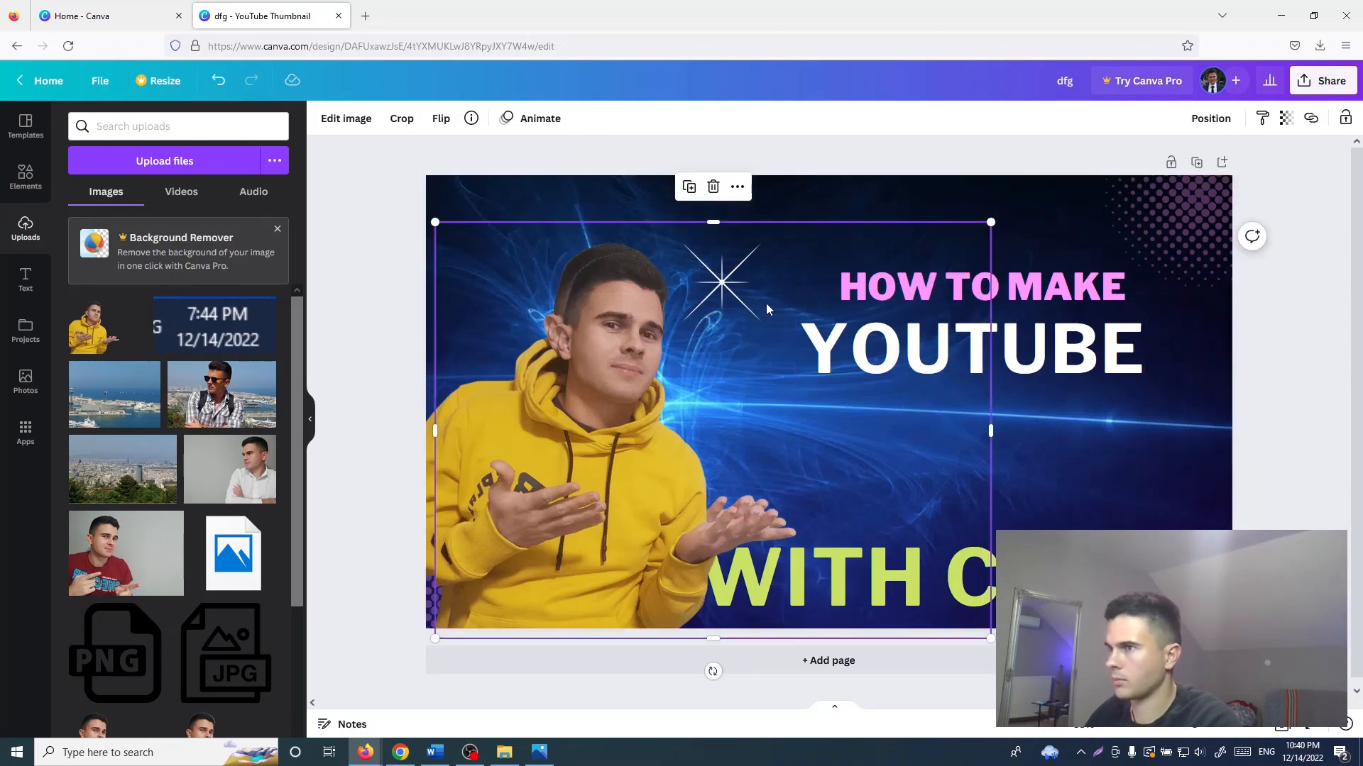
Duplicate the YOUTUBE text and place the copy directly below the original.
click(923, 358)
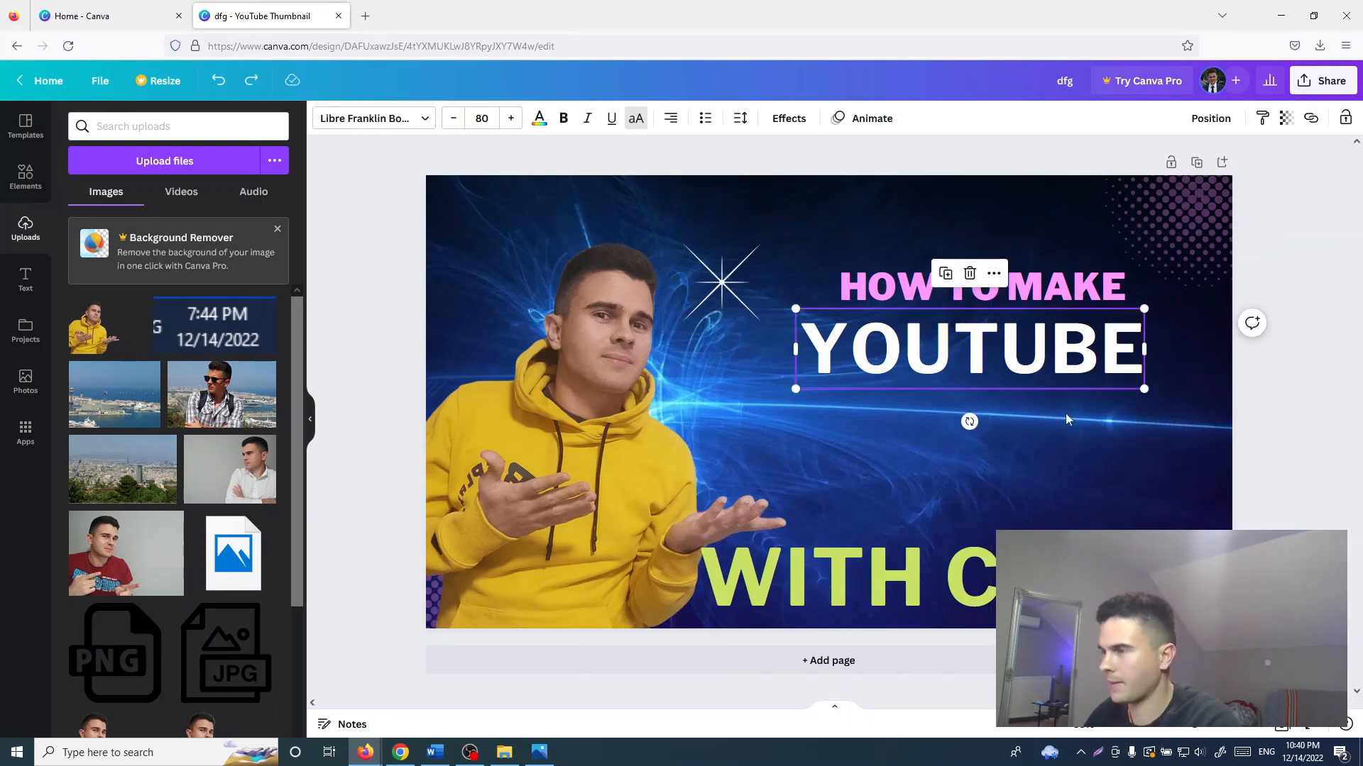
click(1090, 455)
key(ctrl+v)
drag(1031, 357, 1026, 442)
Replace the lower YOUTUBE copy with THUMBNAIL, widen its box to one line, and align it beneath YOUTUBE.
double_click(1002, 445)
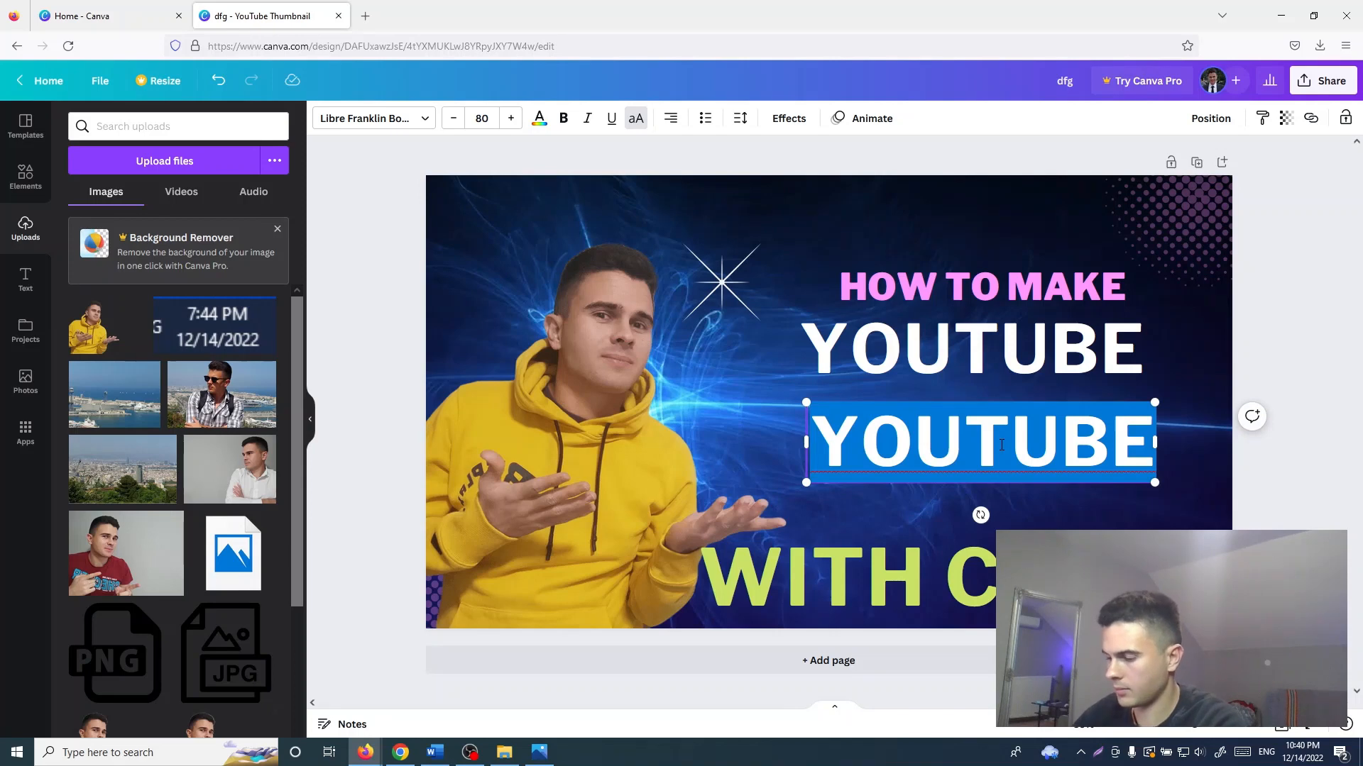
text(THUMB)
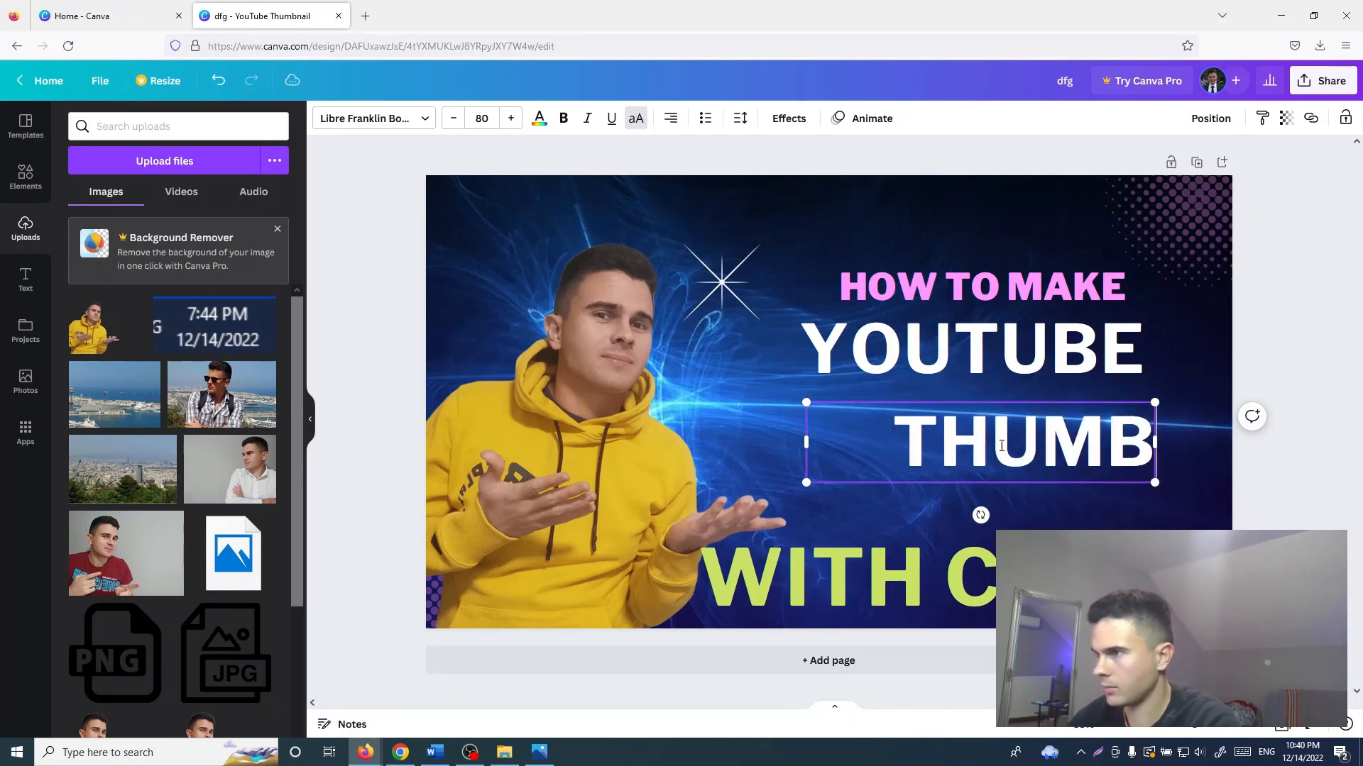
text(NAIL)
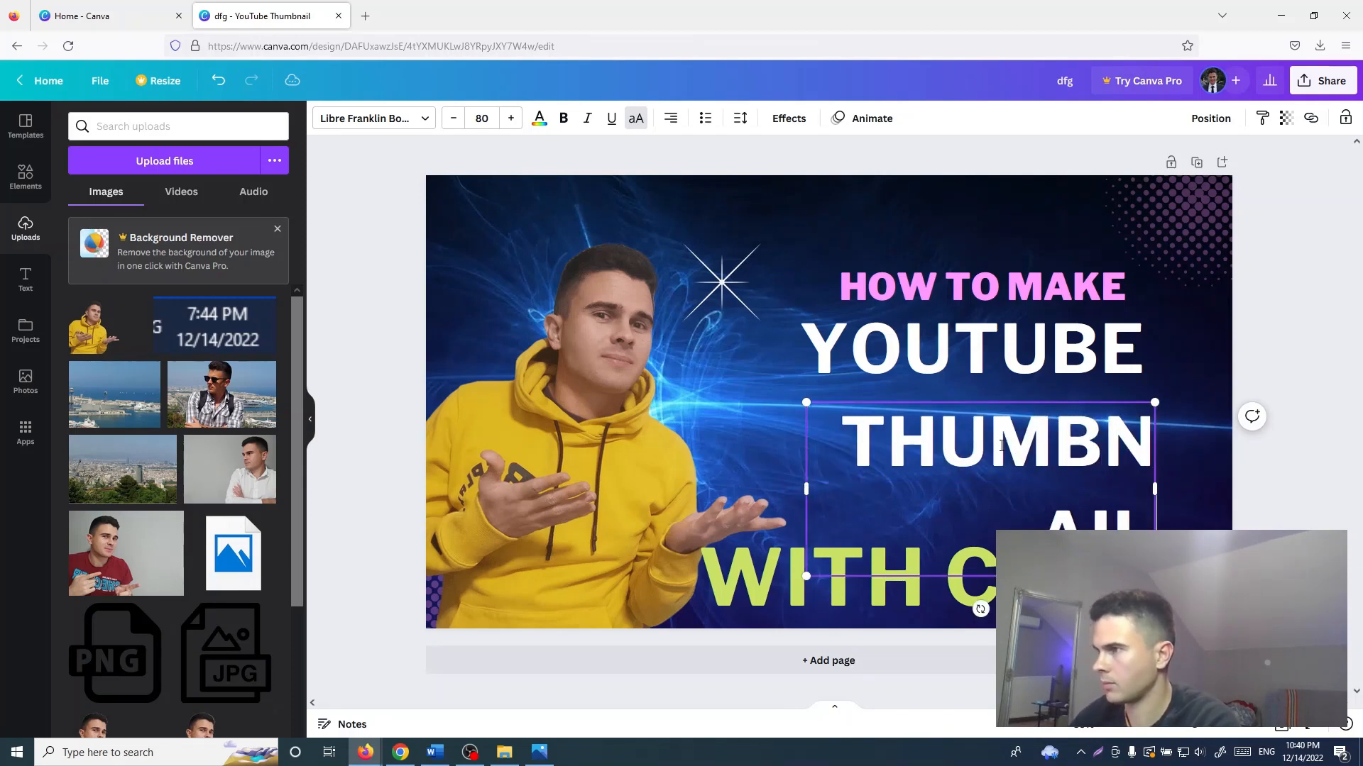
drag(805, 490, 716, 489)
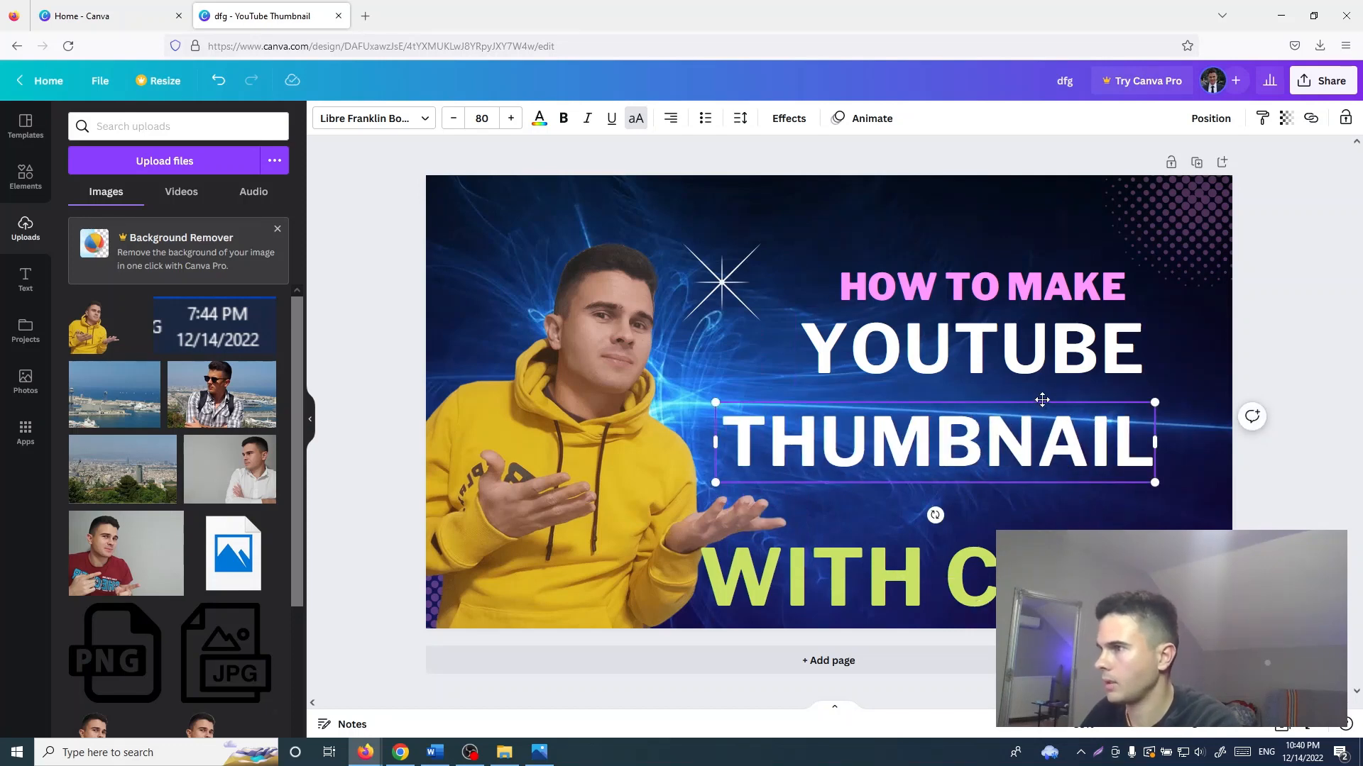
drag(1042, 399, 1088, 392)
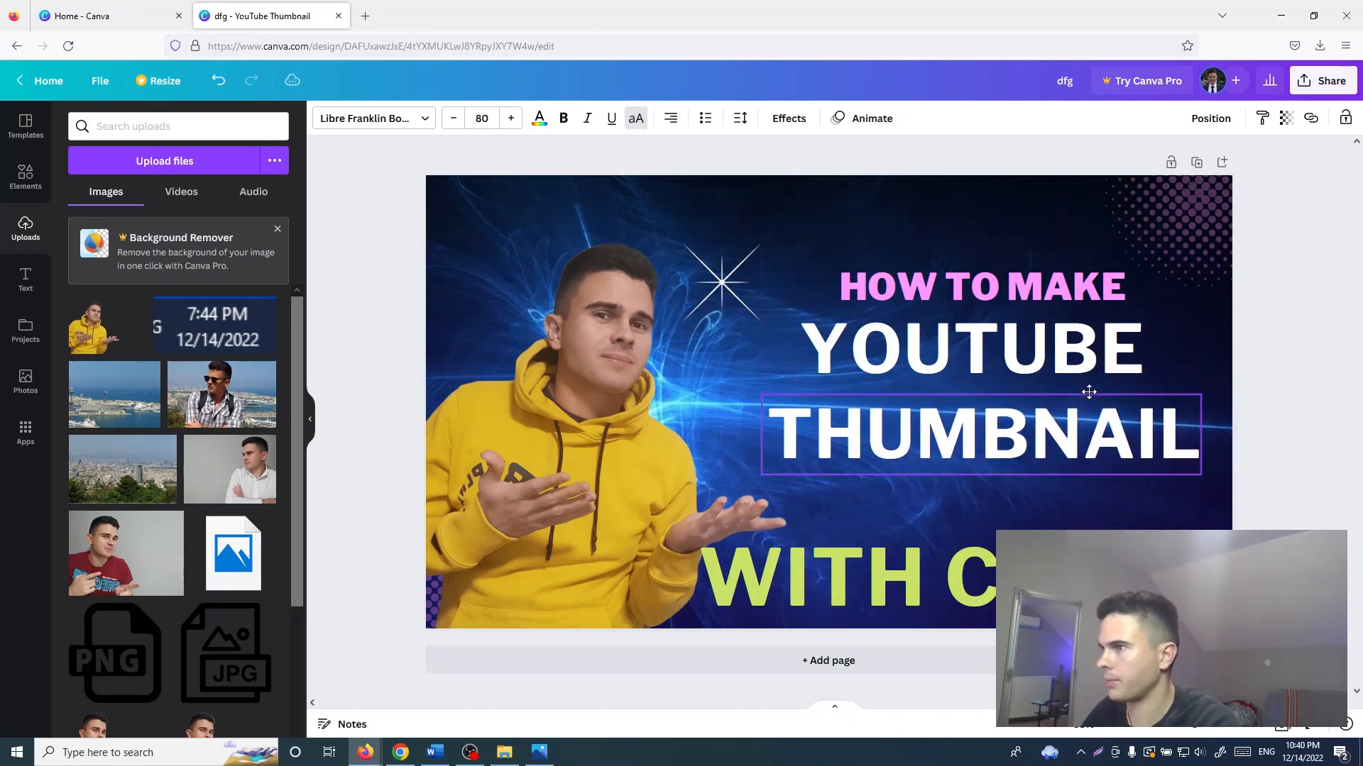
click(874, 674)
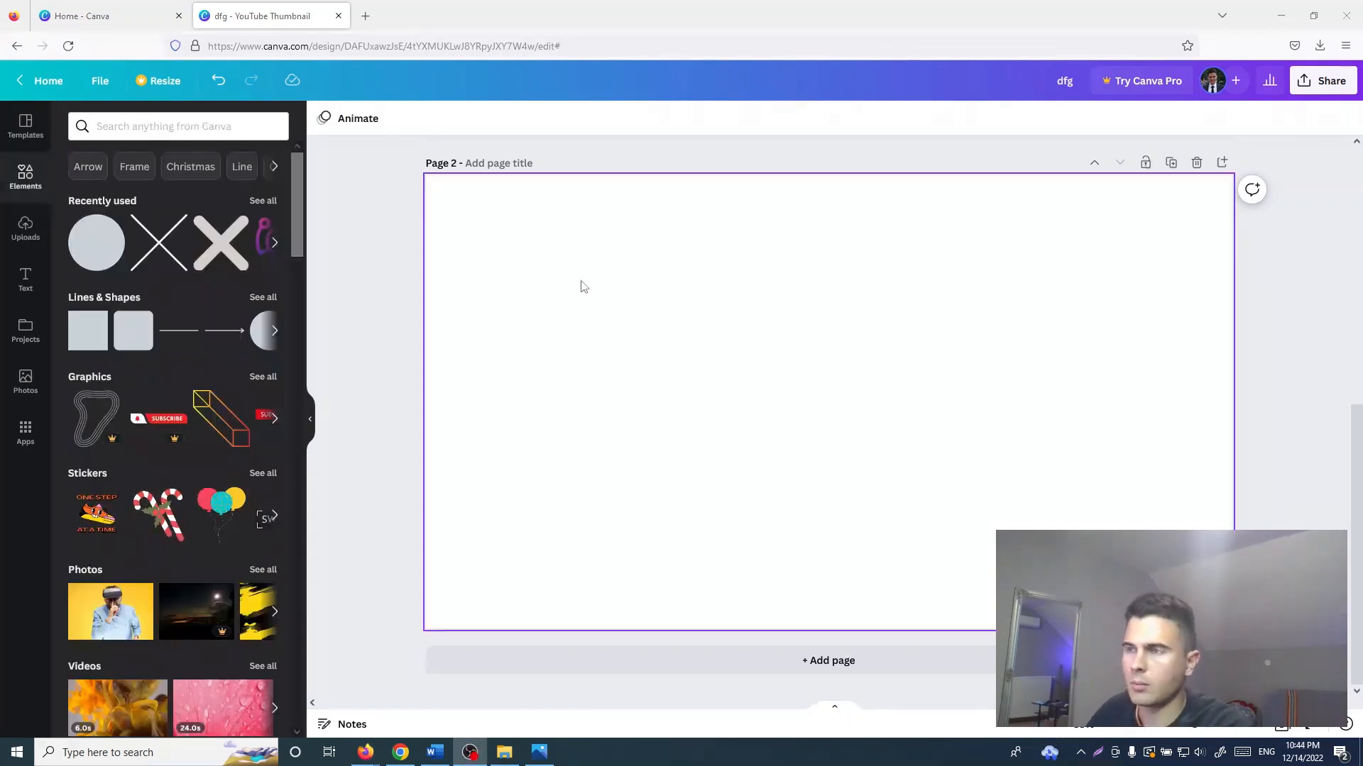
scroll(852, 355, up, 2)
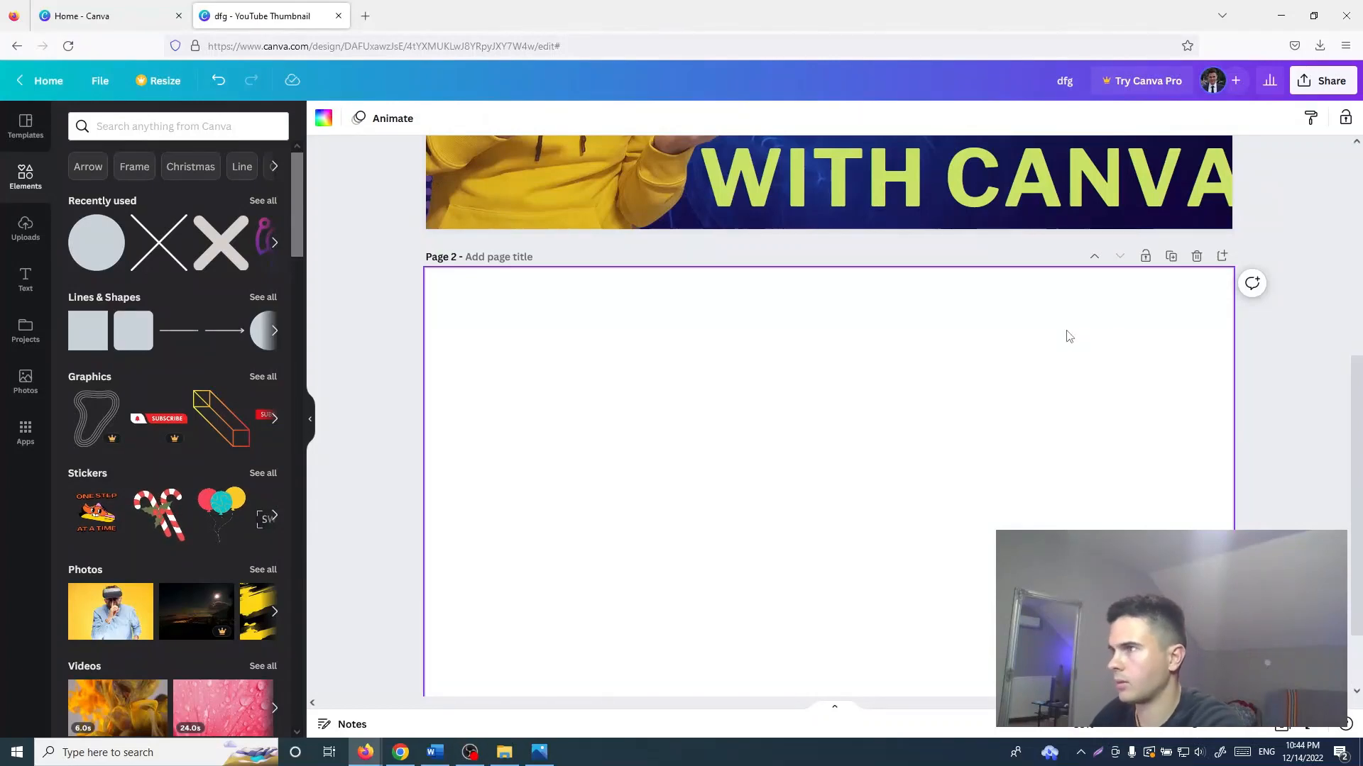
scroll(1164, 284, up, 4)
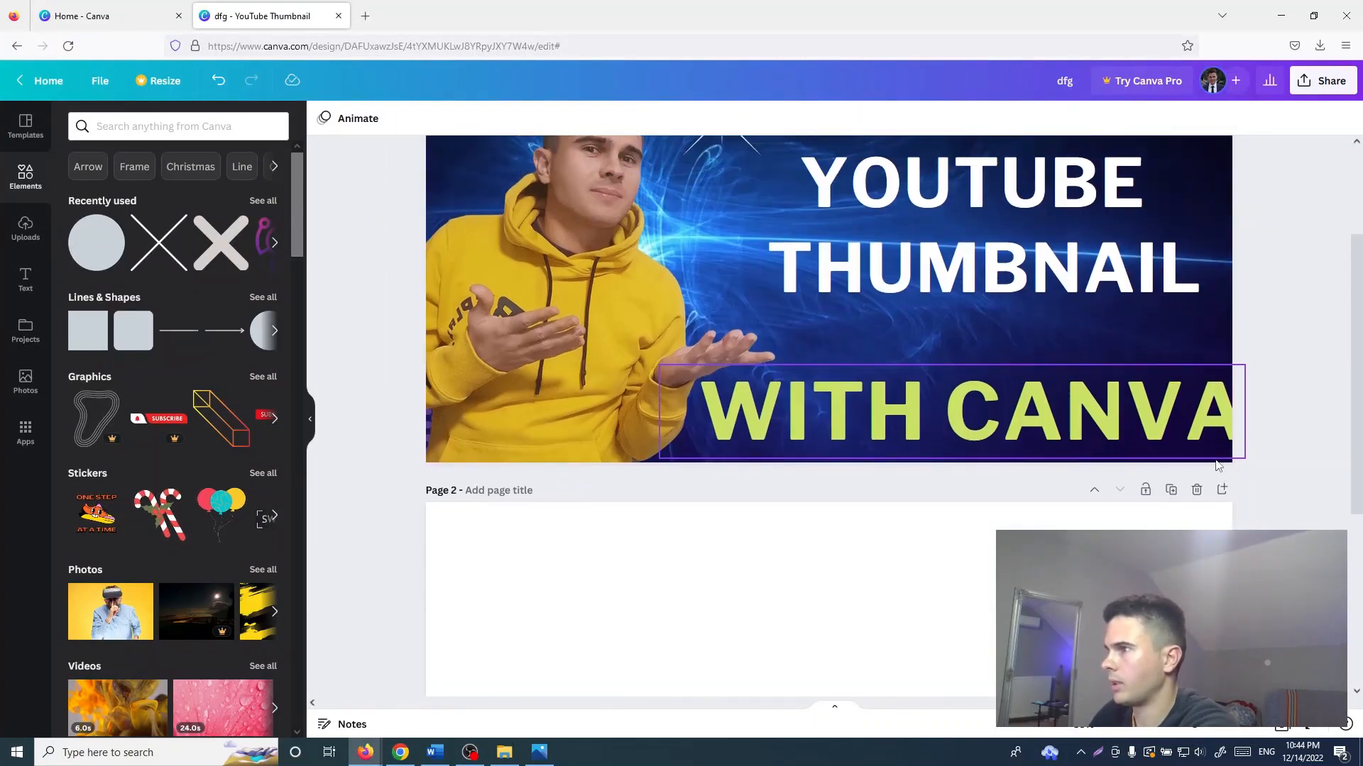
click(1197, 489)
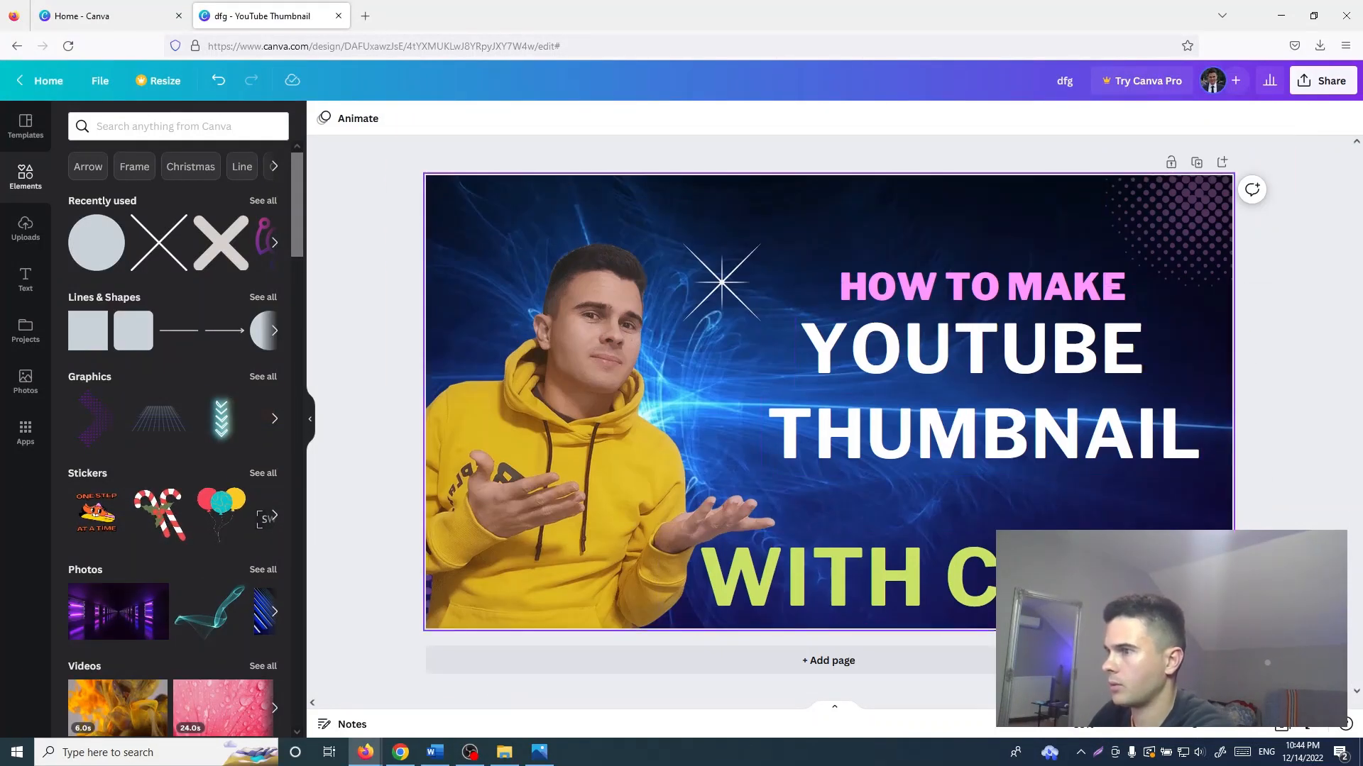
Shift WITH CANVA slightly left and down to fit inside the design, and duplicate the page.
drag(1121, 578, 1107, 583)
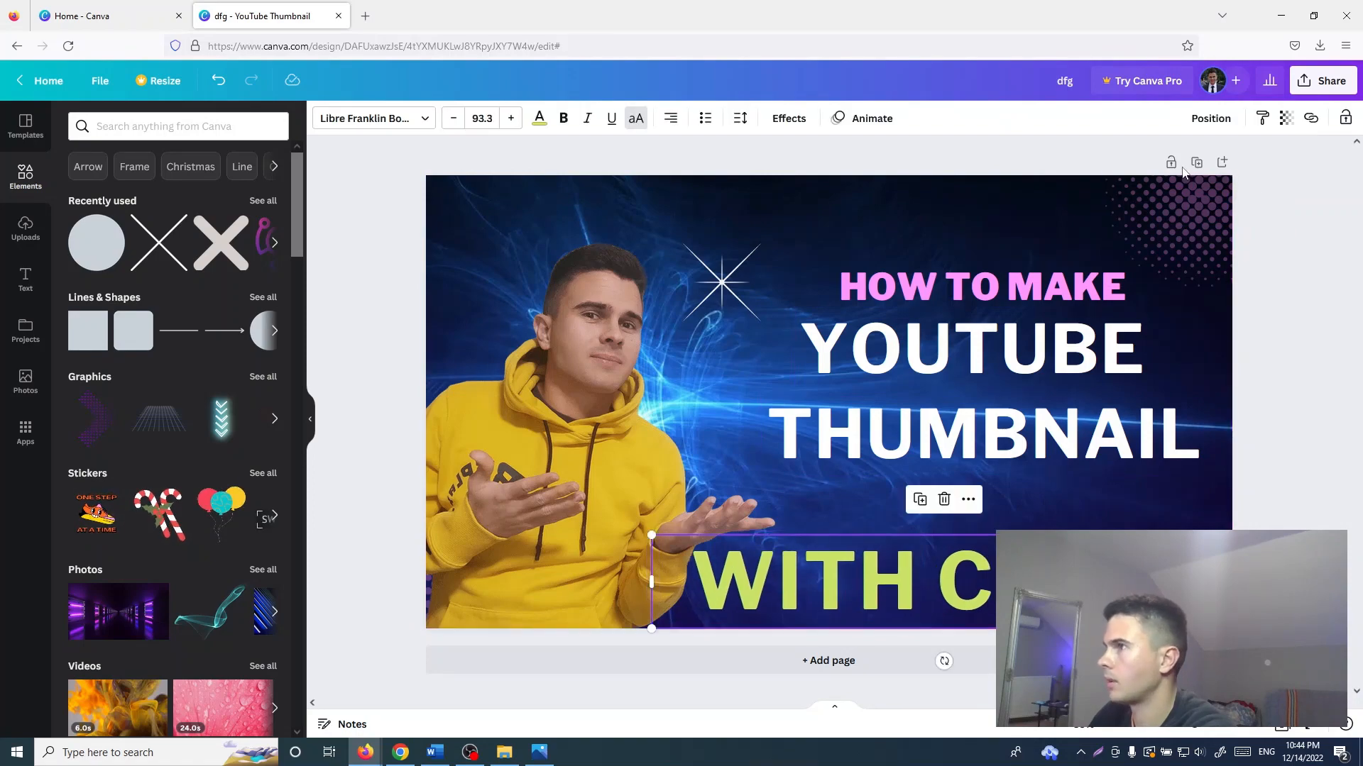
click(1172, 202)
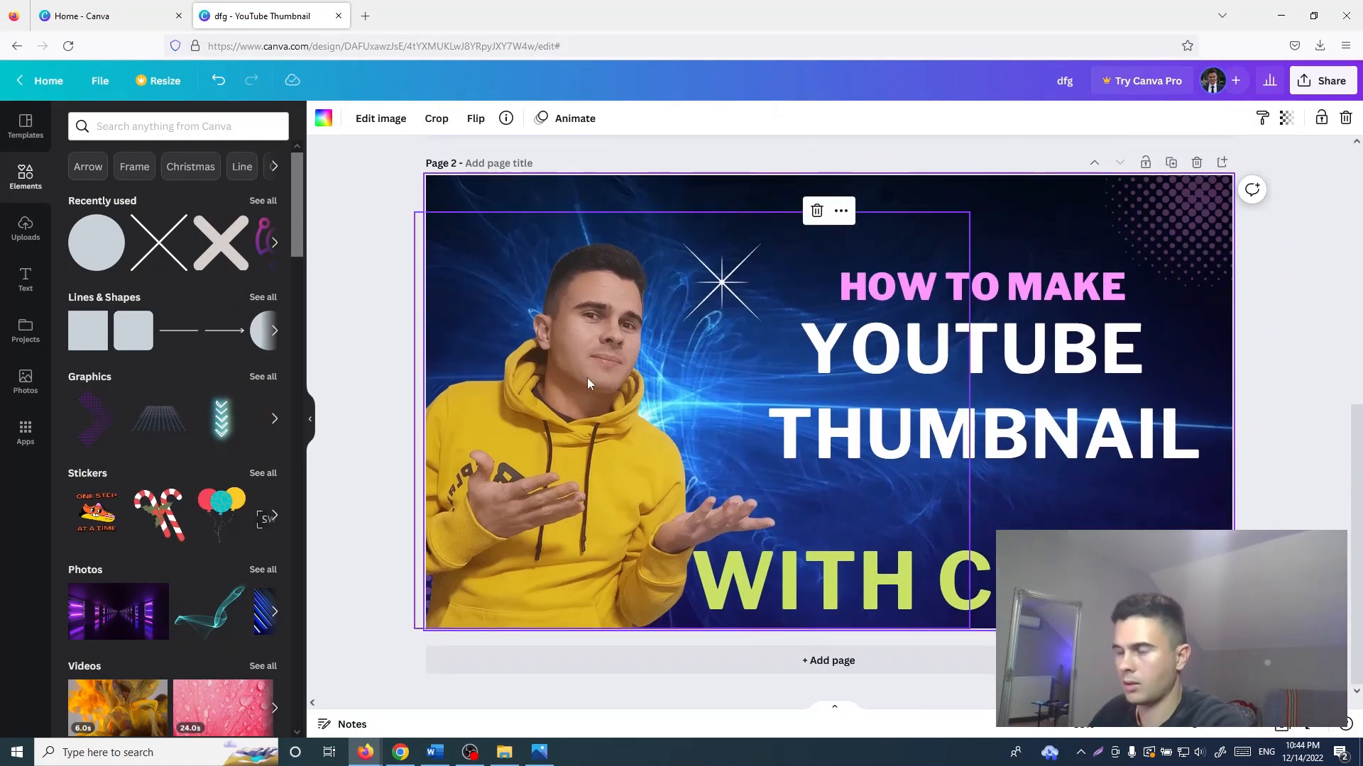
Delete the cutout photo of the man in the yellow hoodie from page 2.
click(586, 377)
key(Delete)
Add a circular frame to page 2 in the empty area beside the title and enlarge it to about 472 by 472.
scroll(205, 418, down, 10)
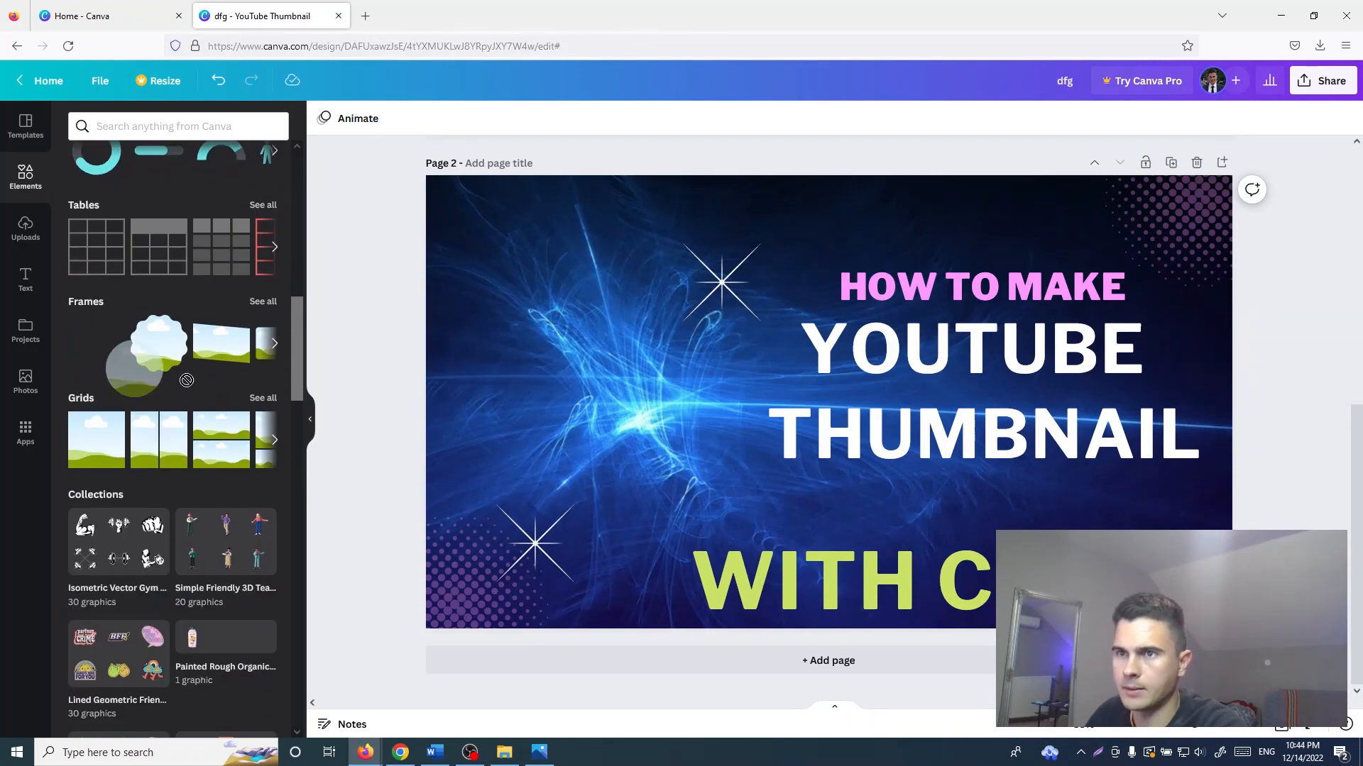
click(275, 343)
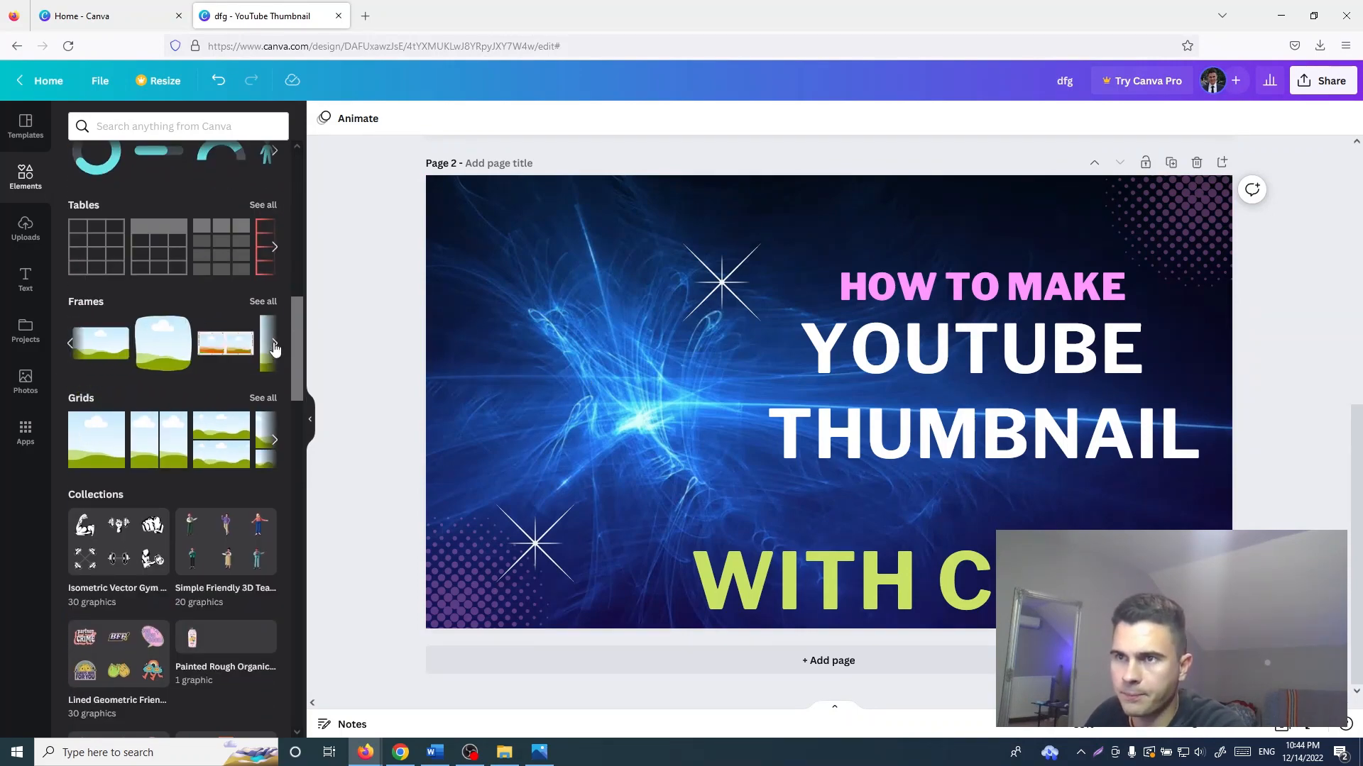
click(71, 343)
drag(101, 360, 548, 304)
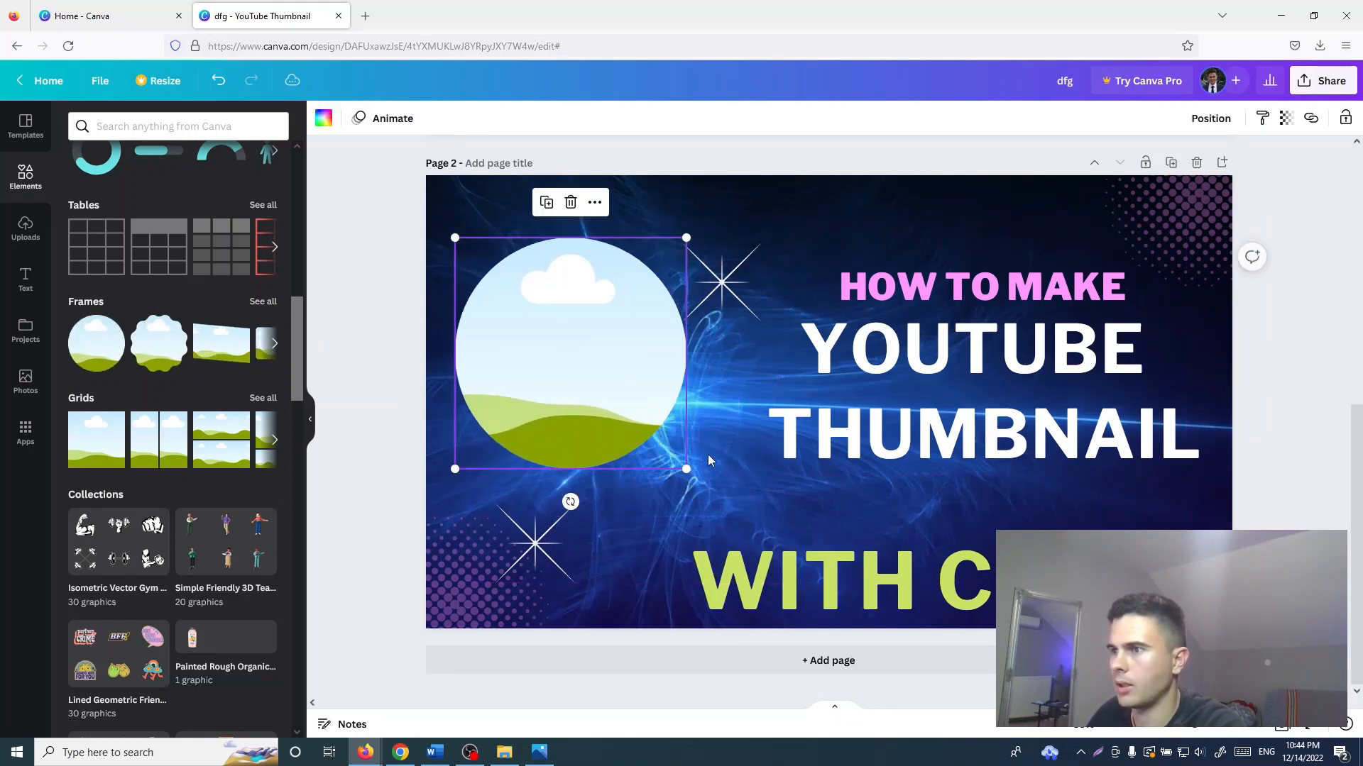
drag(699, 488, 763, 550)
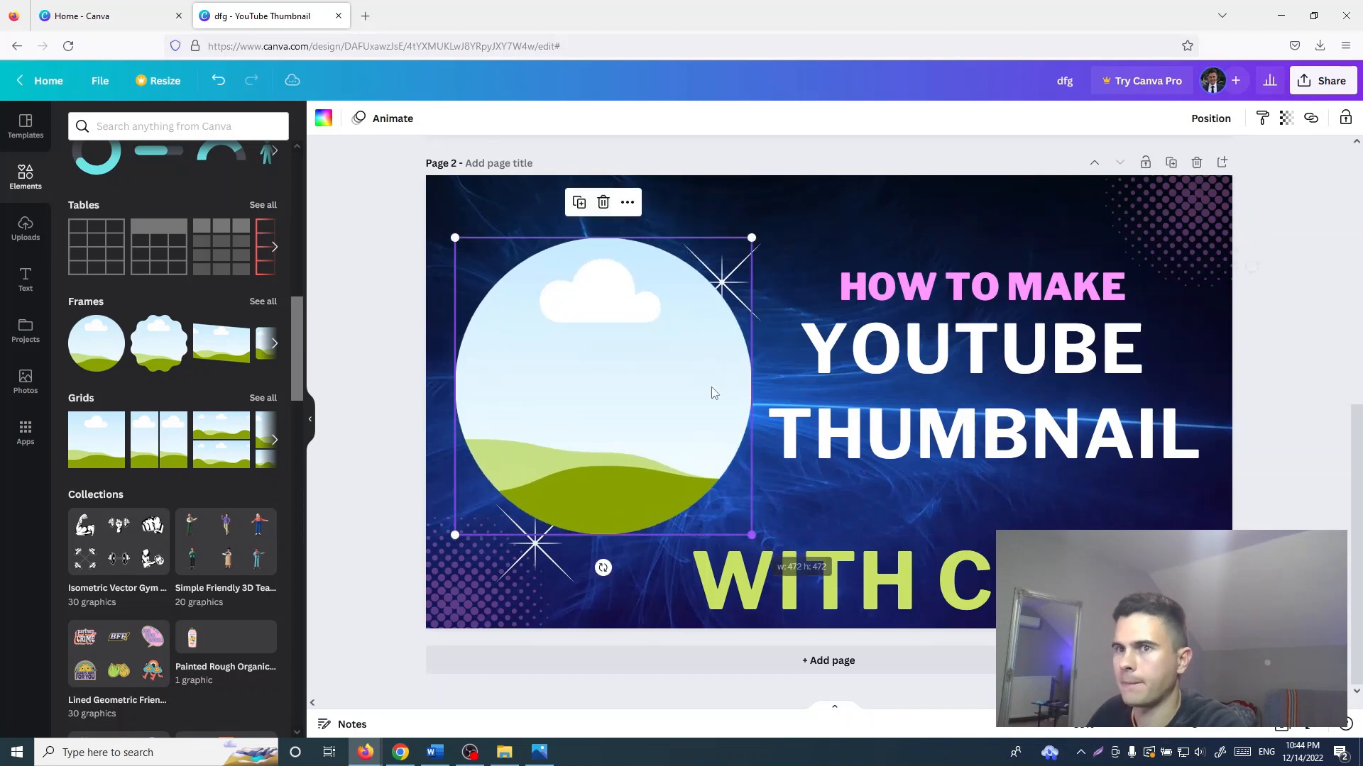
Fill the circular frame with the desktop photo of the man against the grey wall, and restore the browser to full size.
drag(678, 10, 652, 115)
drag(79, 242, 673, 457)
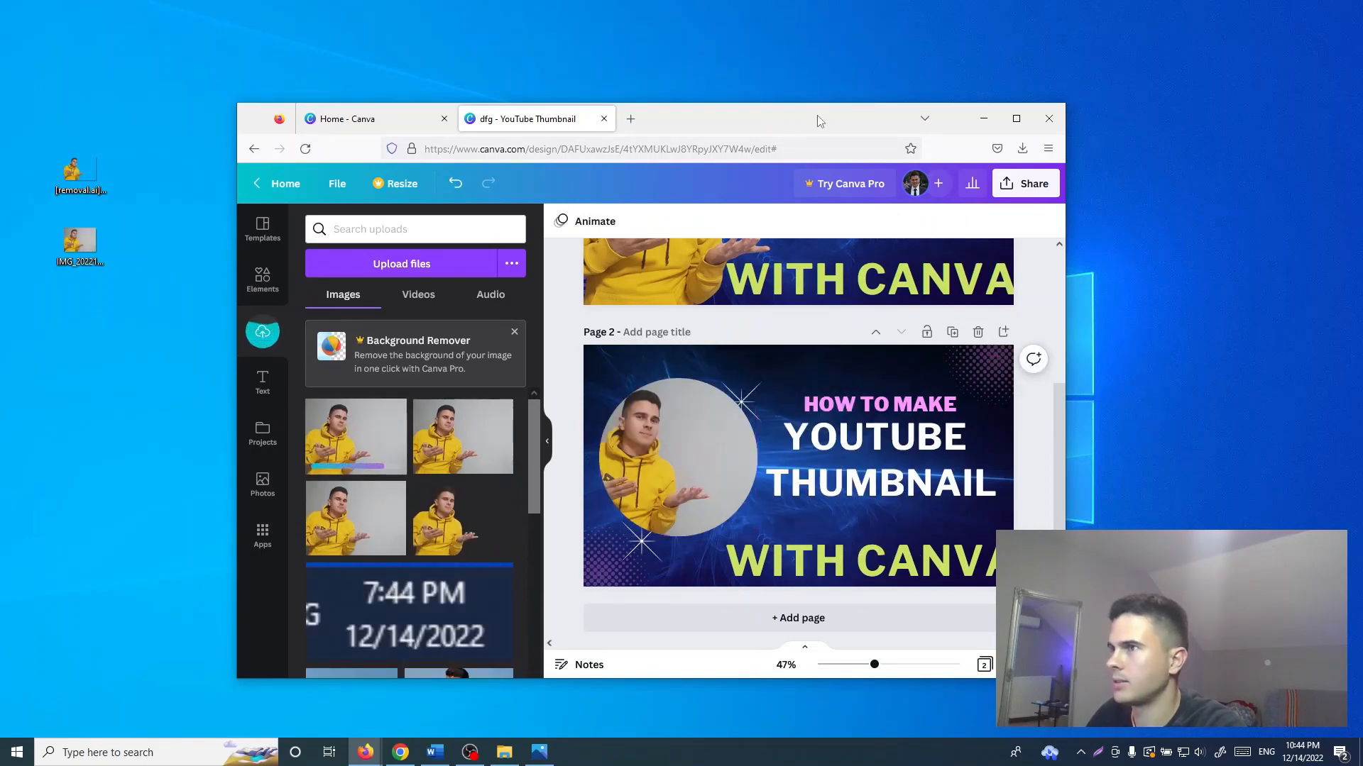
drag(818, 119, 767, 2)
scroll(593, 465, down, 3)
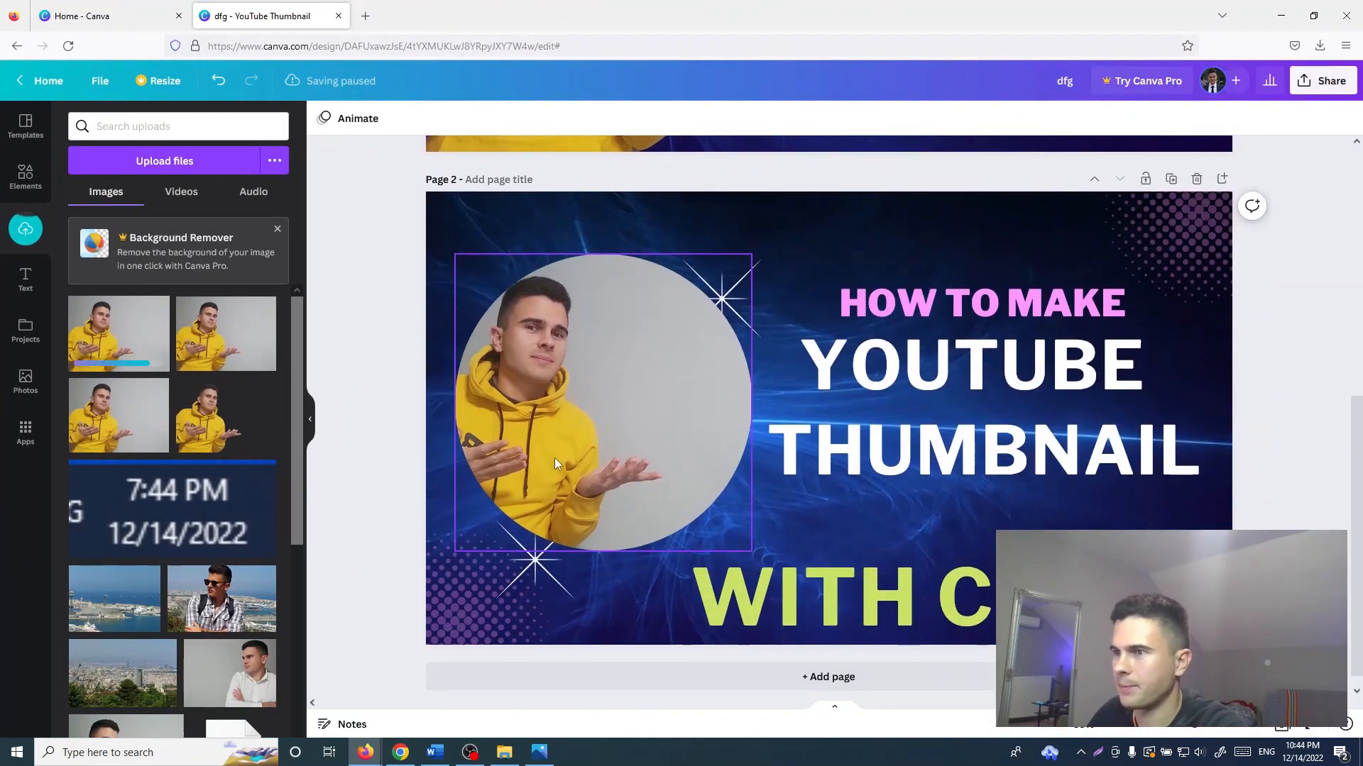
Reposition the photo inside the circular frame so the man in the yellow hoodie sits nearer the centre.
click(562, 407)
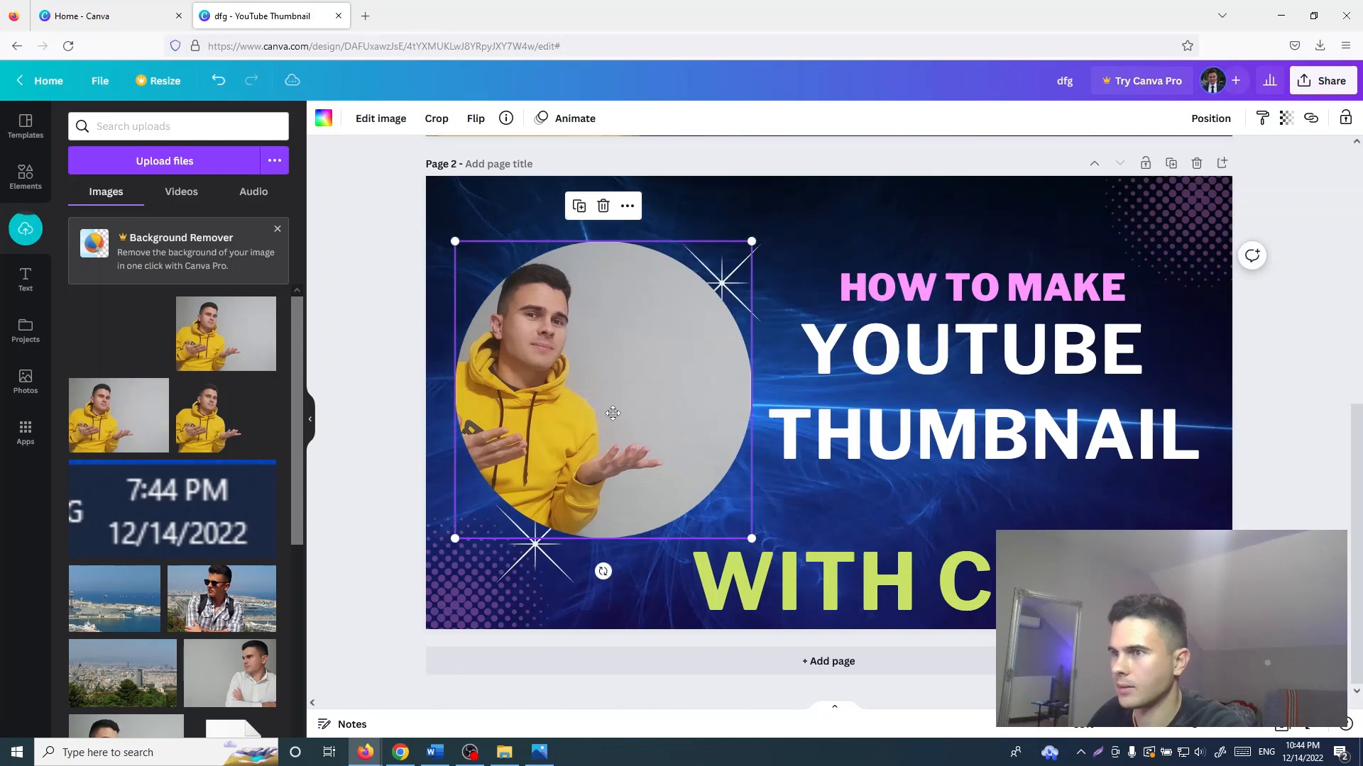
double_click(572, 393)
drag(587, 421, 644, 410)
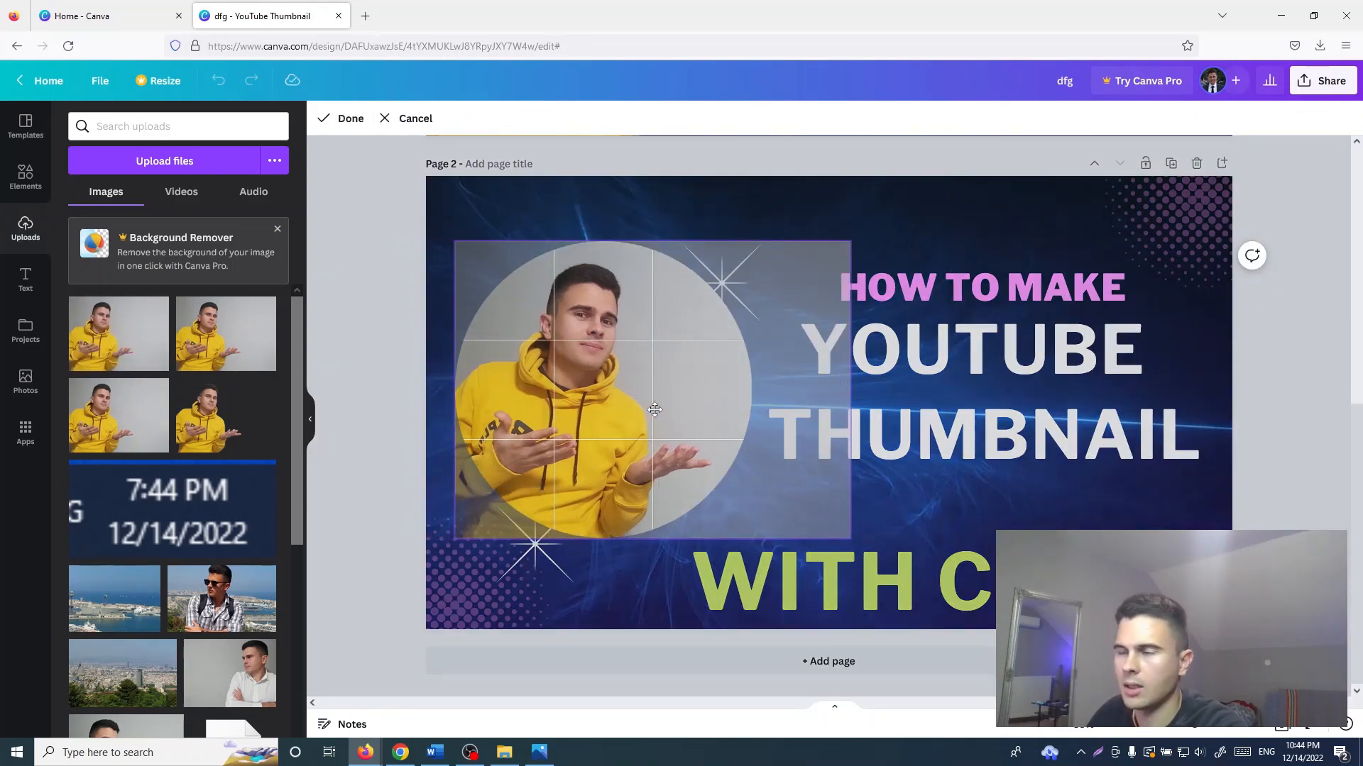
drag(663, 410, 719, 395)
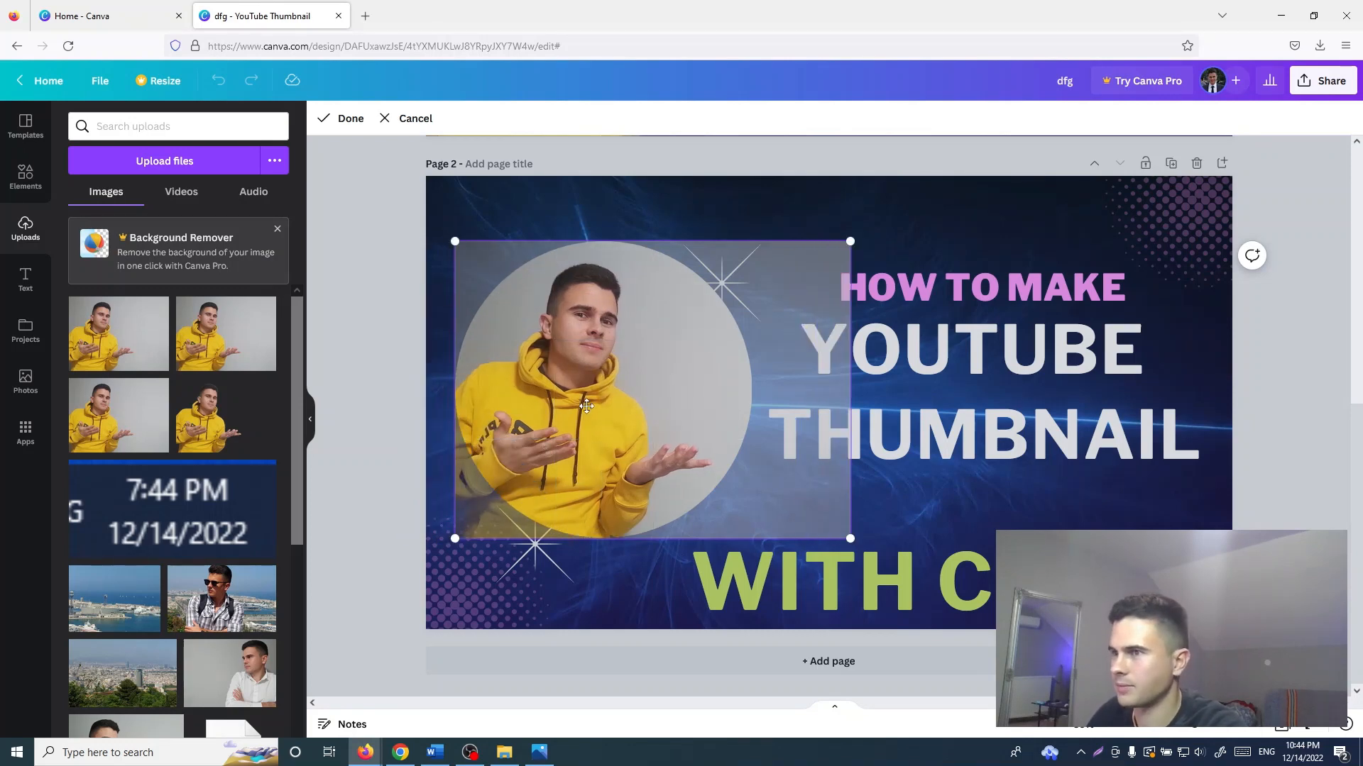
click(781, 193)
Enlarge and reposition the circular photo beside the title, and nudge the WITH CANVA text slightly up.
drag(646, 339, 616, 326)
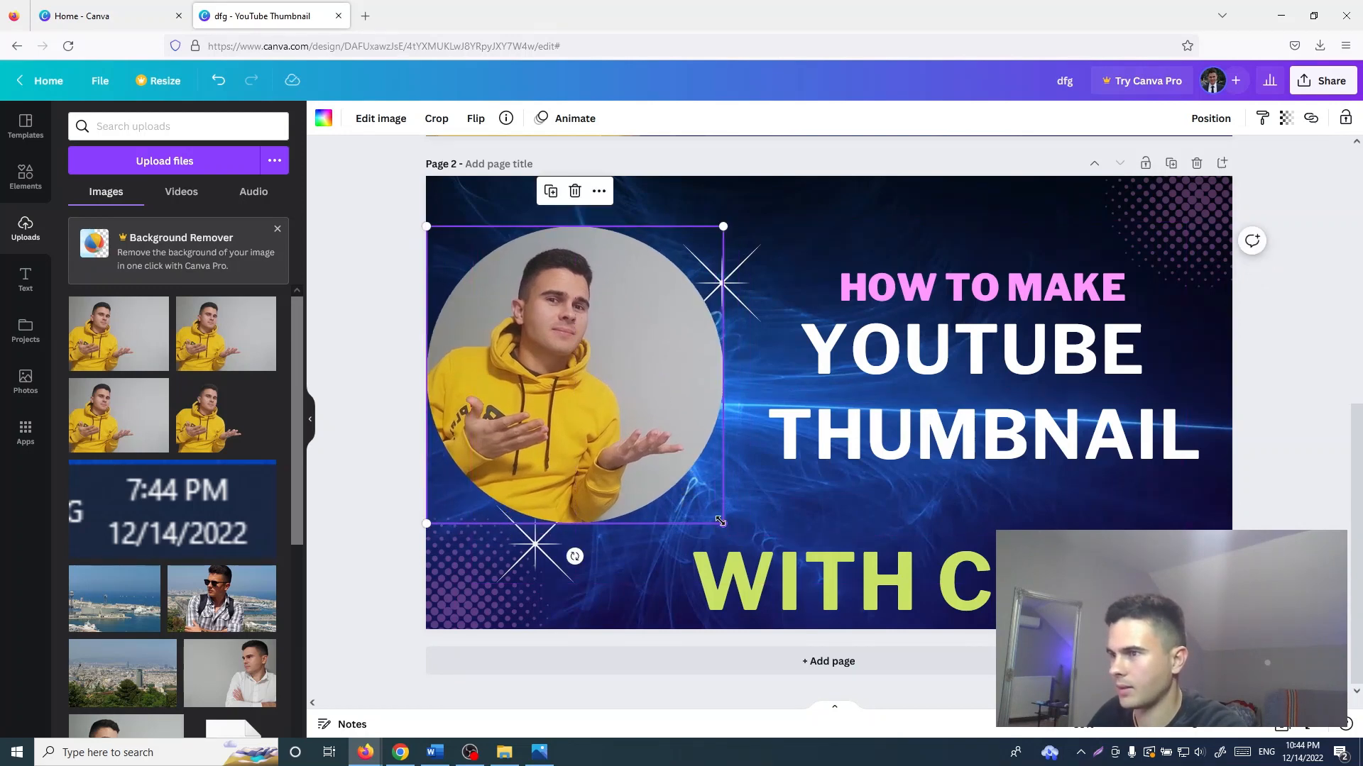
drag(720, 522, 774, 532)
drag(636, 442, 647, 433)
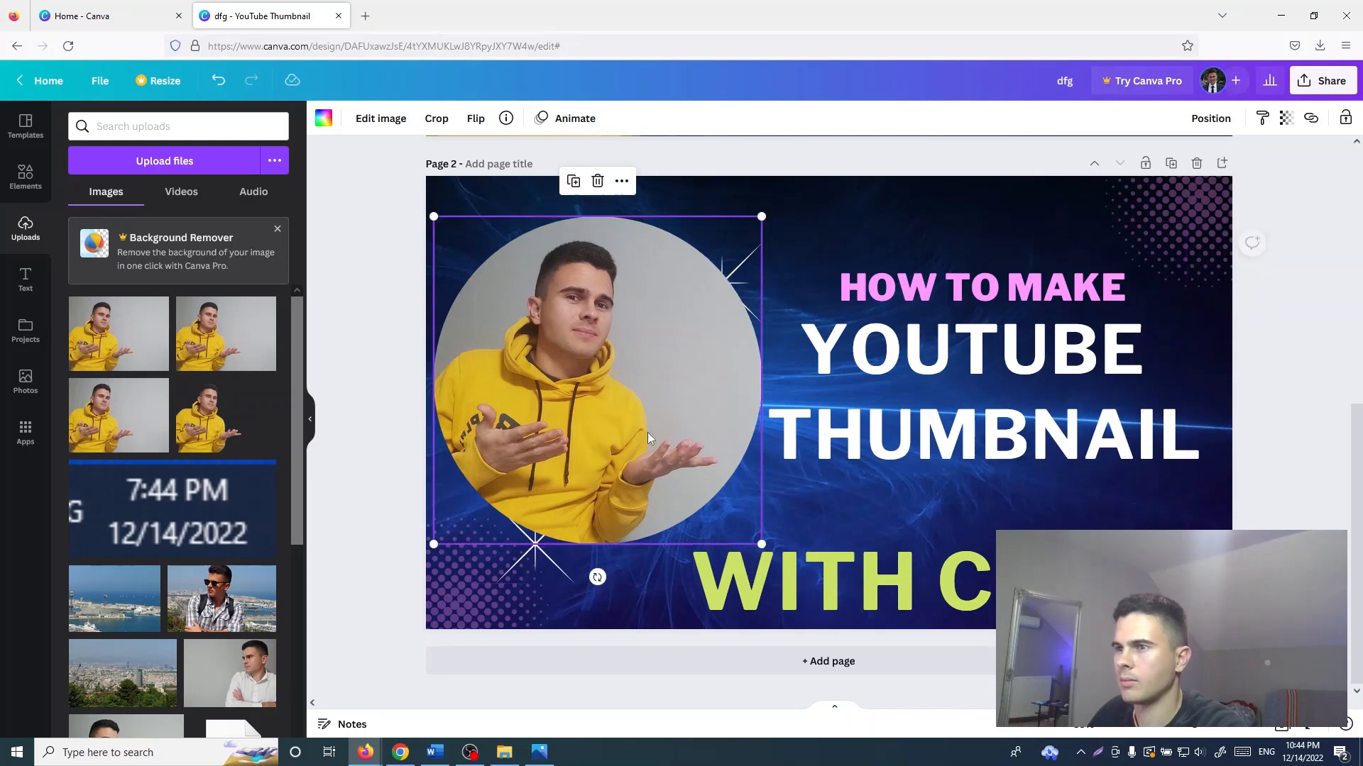
click(808, 493)
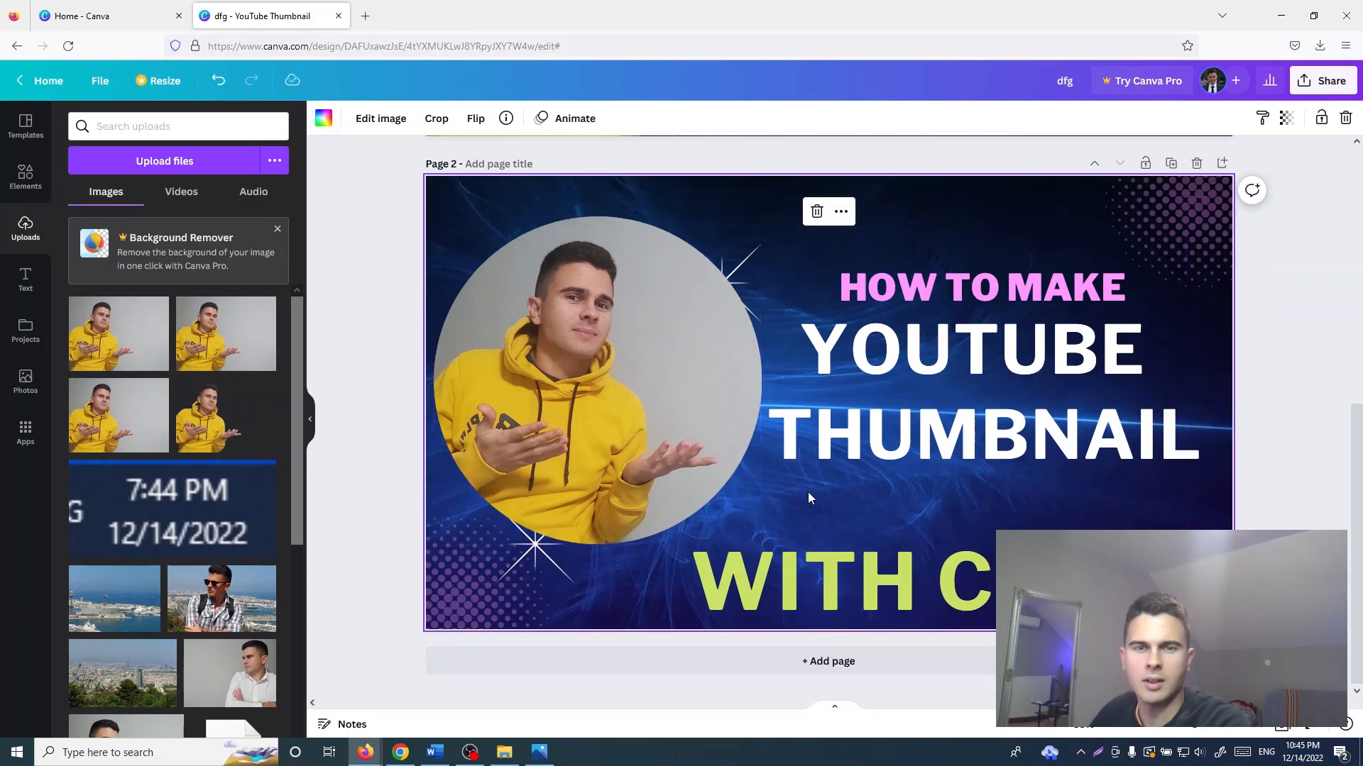
drag(930, 563, 926, 549)
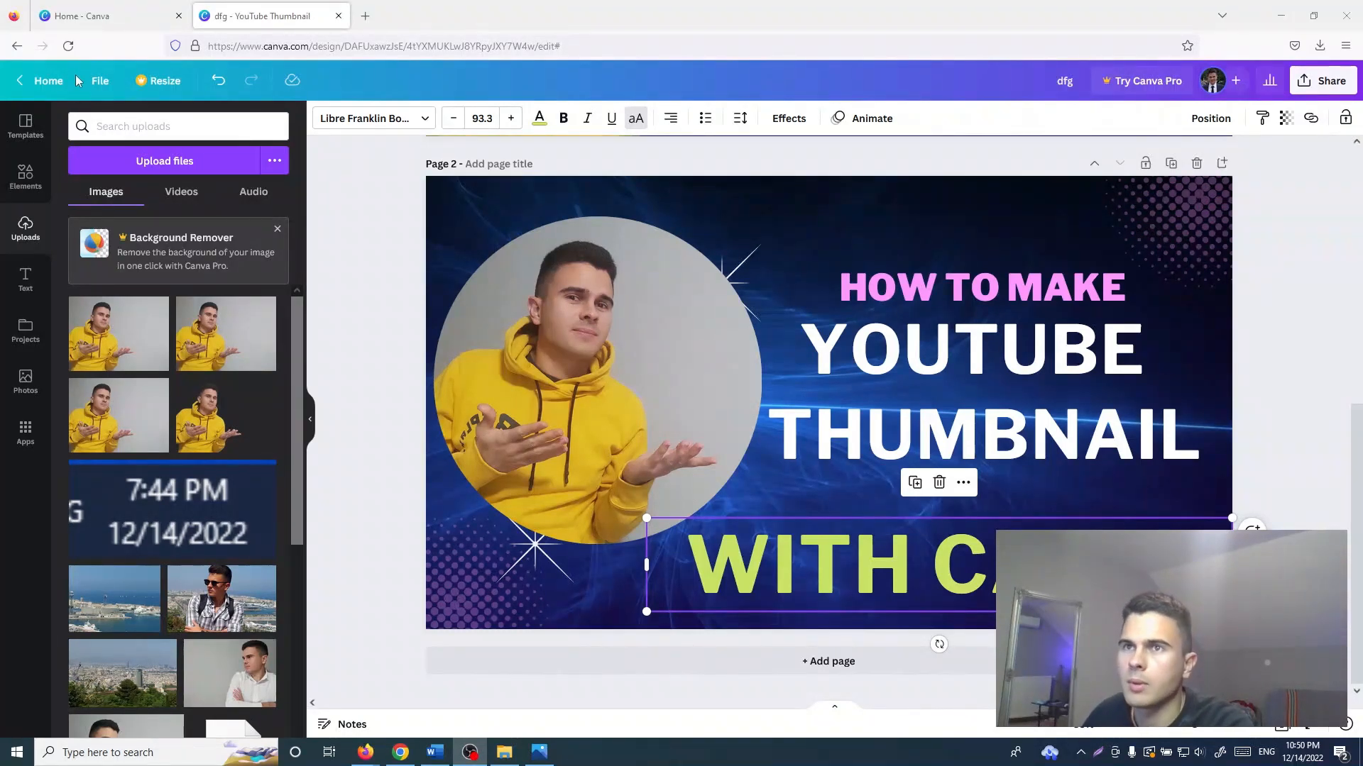
Download only page 1 of the design as a PNG.
click(100, 82)
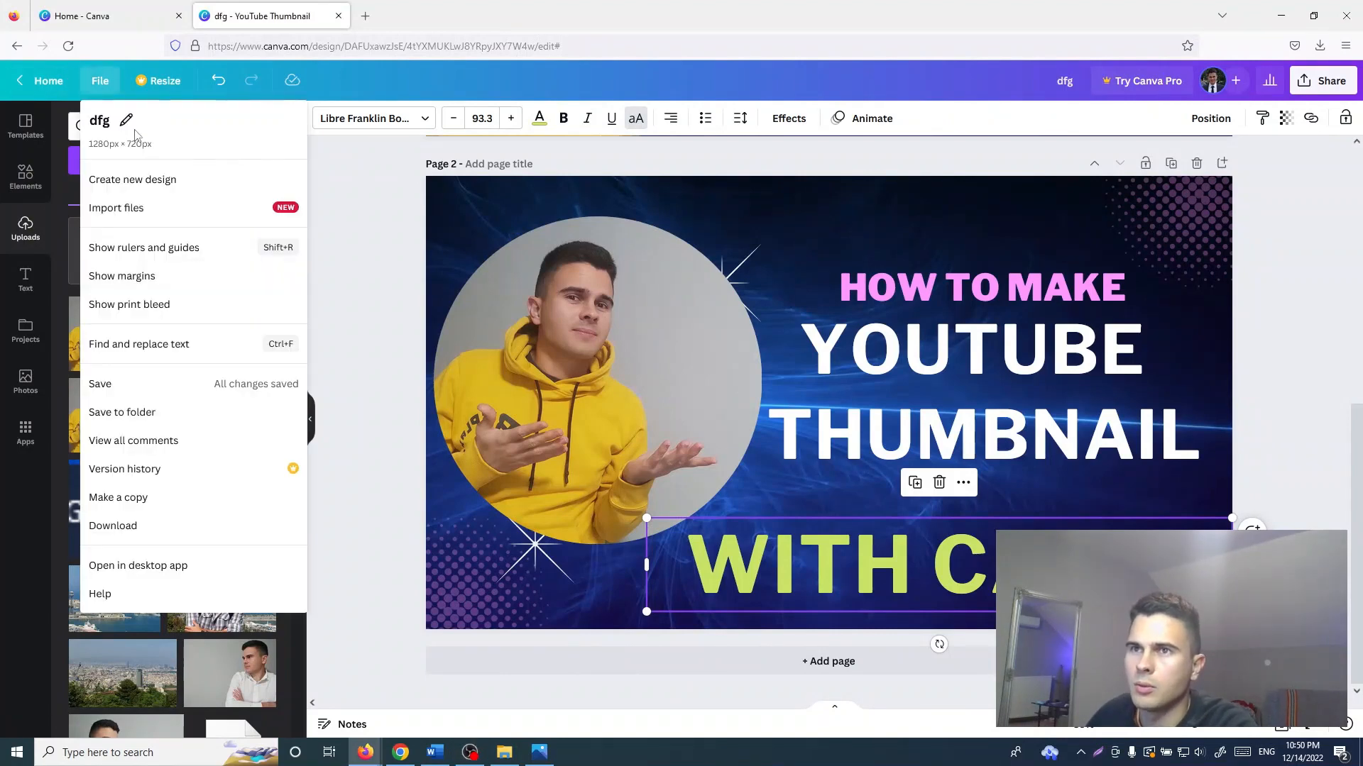
click(135, 529)
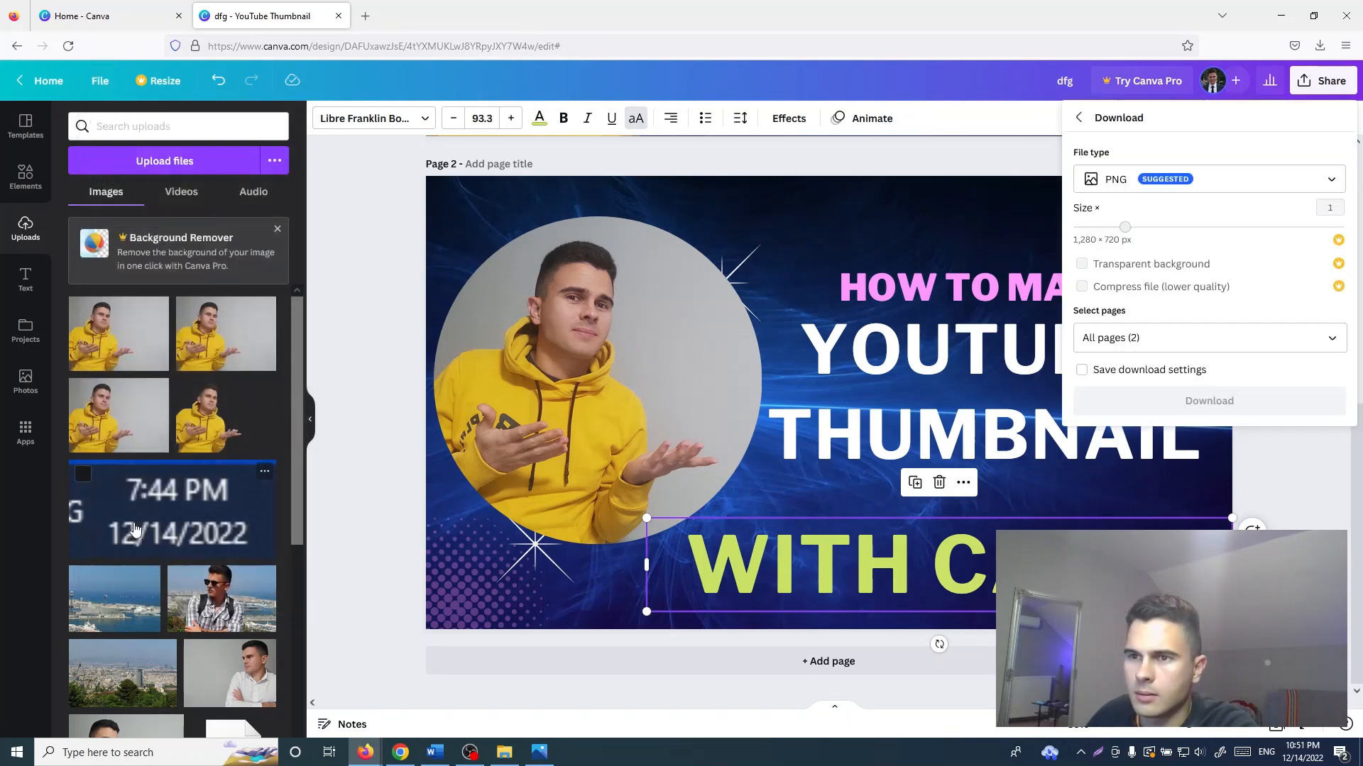
click(1202, 338)
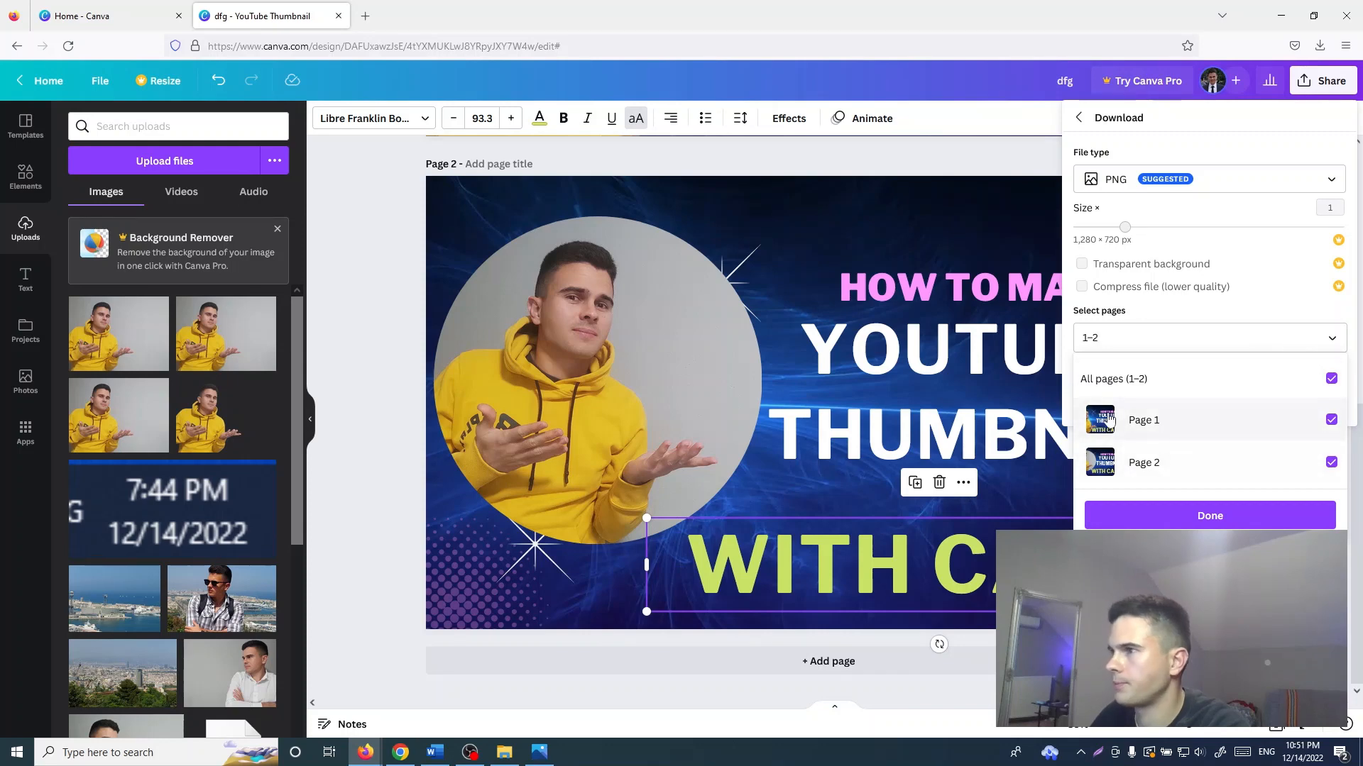
click(1318, 424)
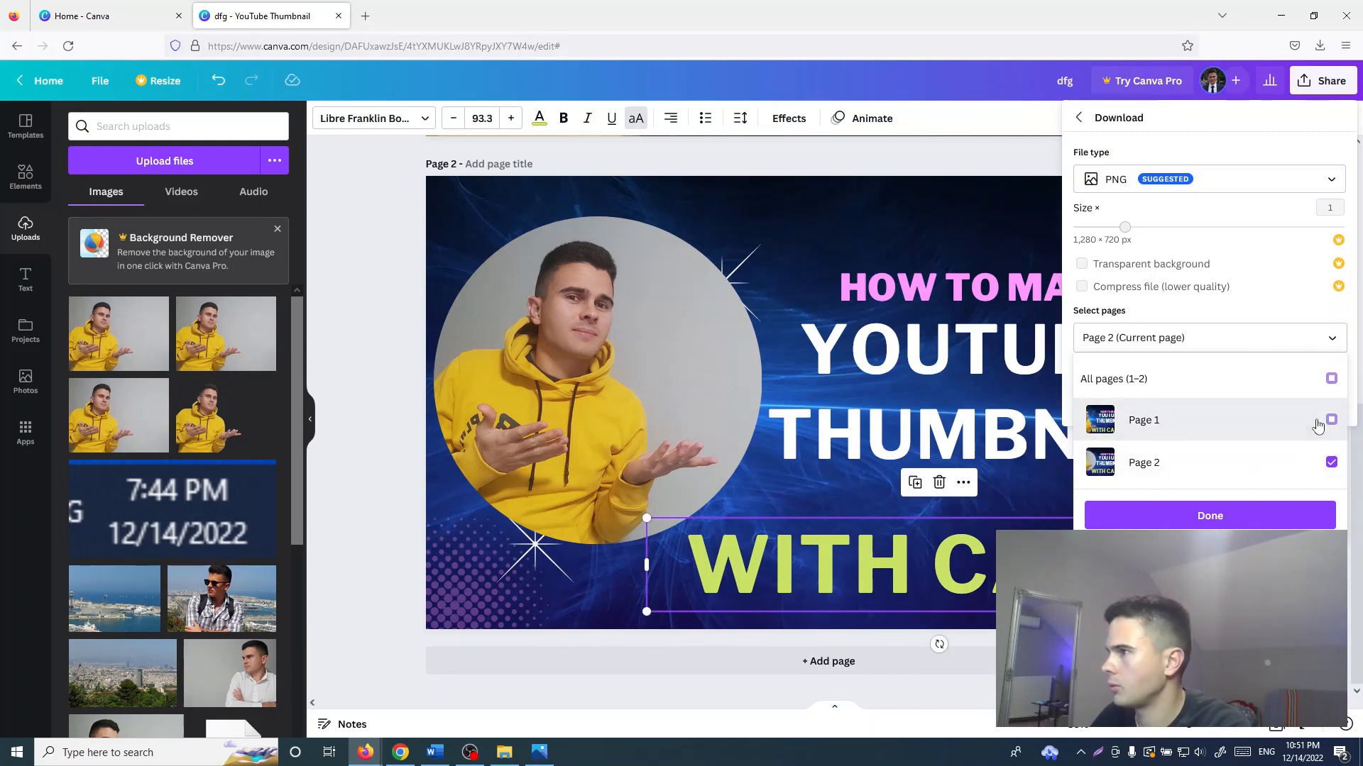
click(1278, 431)
click(1283, 470)
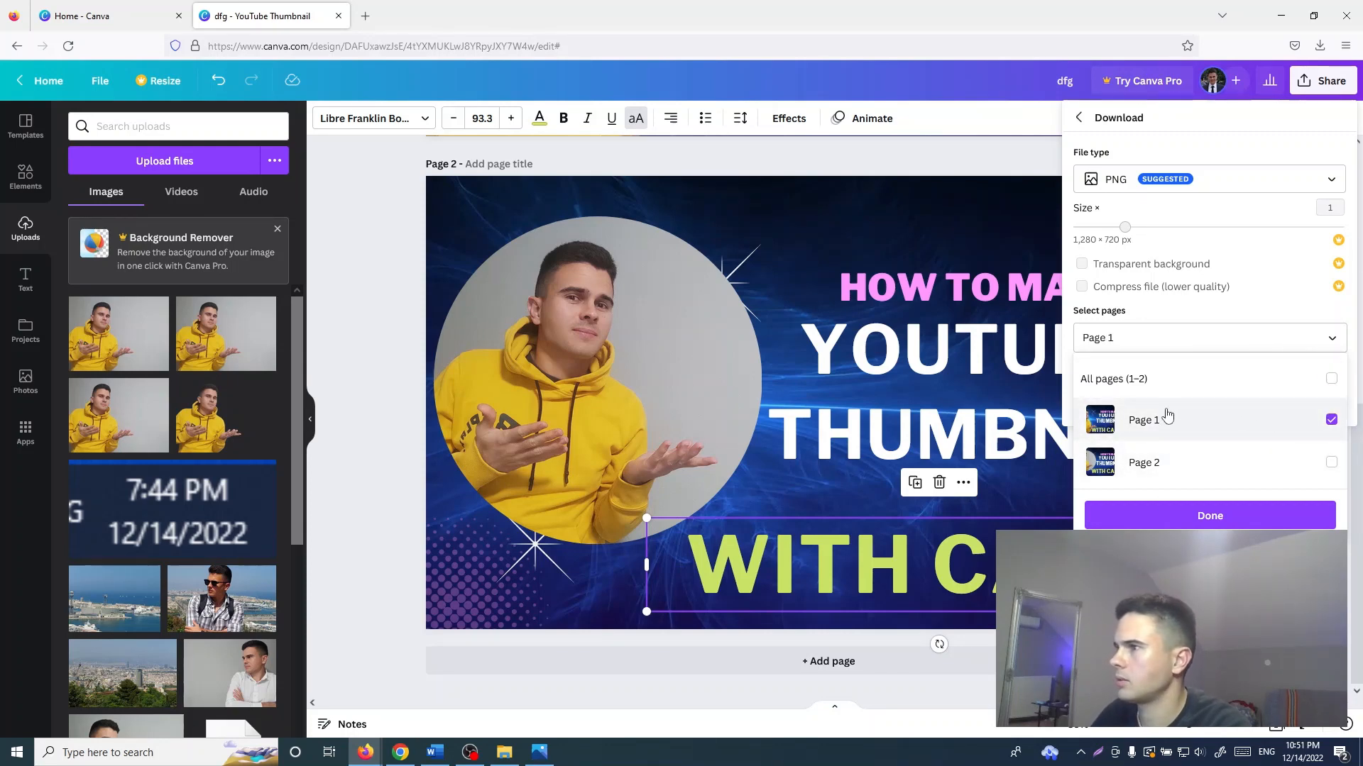
click(1210, 521)
click(1191, 403)
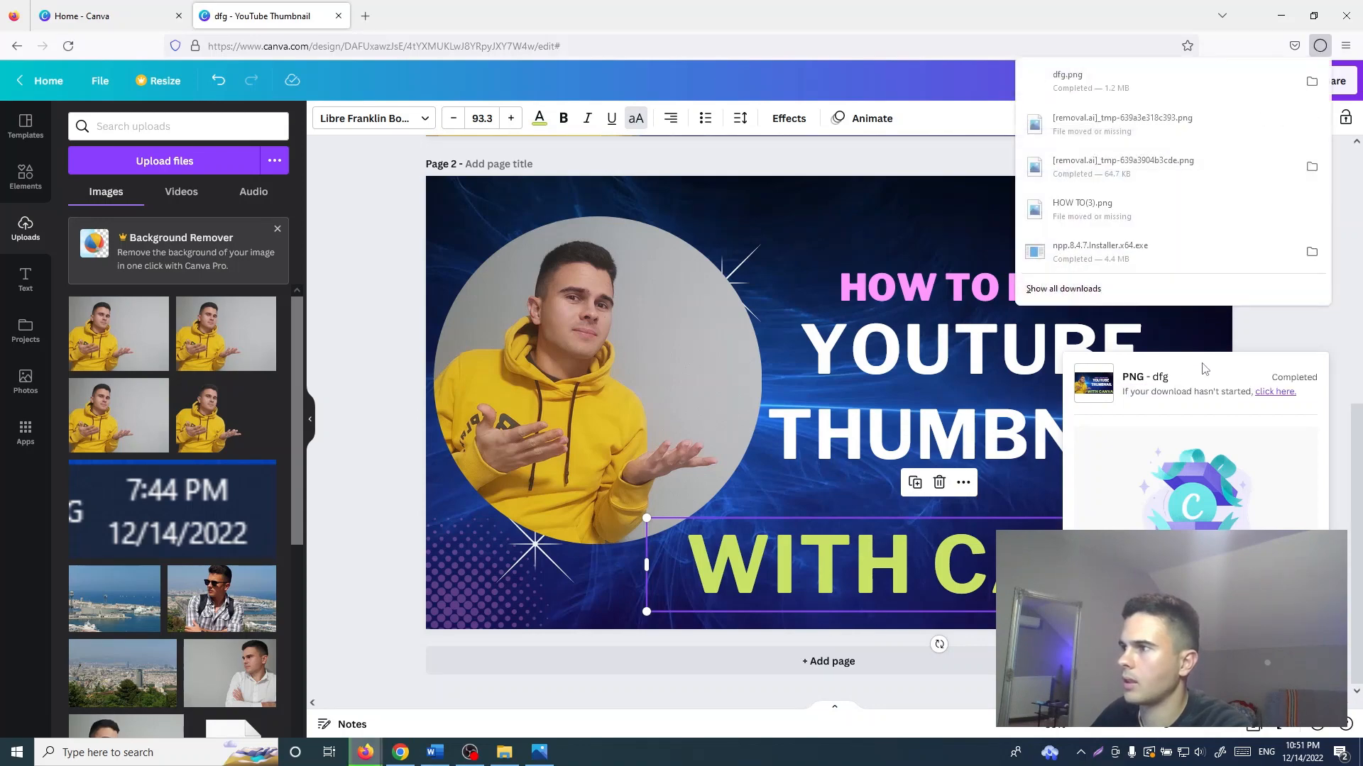
Show the downloaded dfg.png in its folder, move it onto the desktop, and close the folder window.
click(1312, 81)
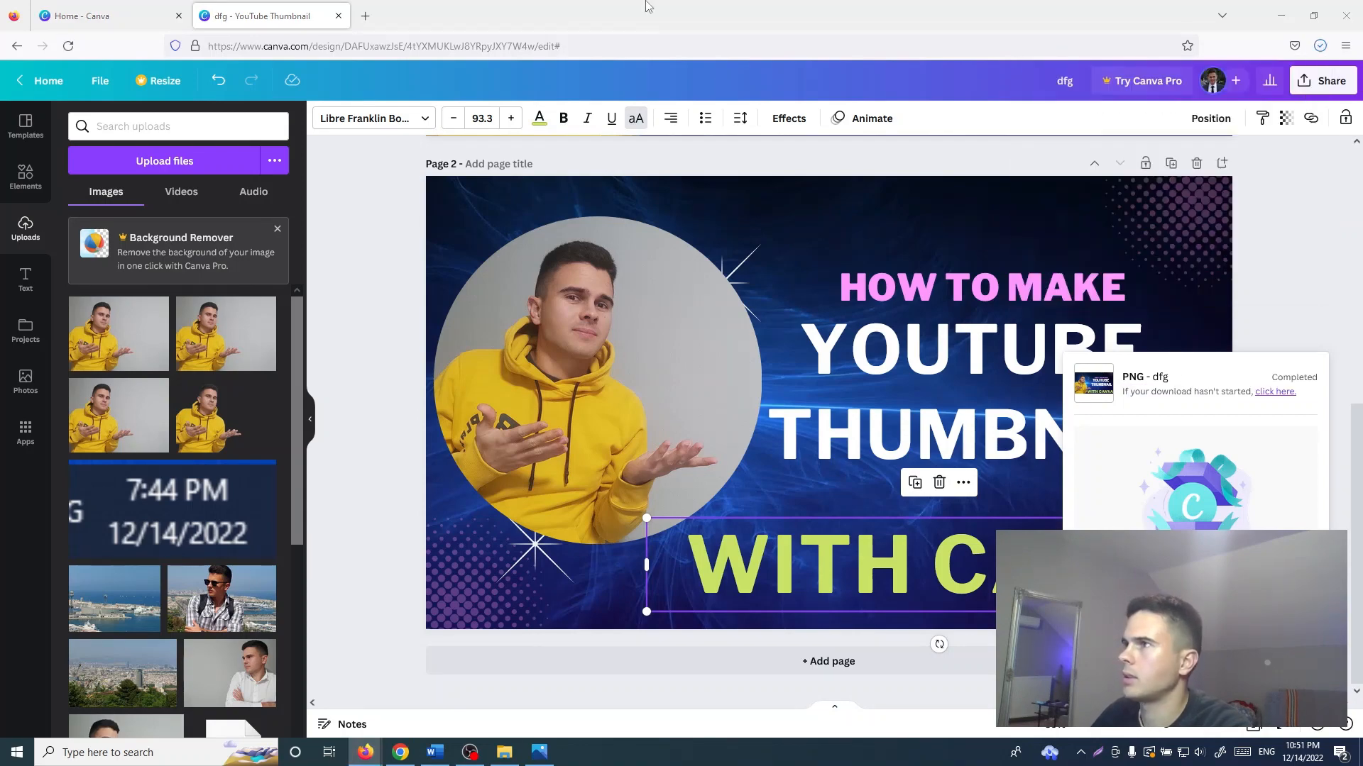
scroll(829, 419, up, 3)
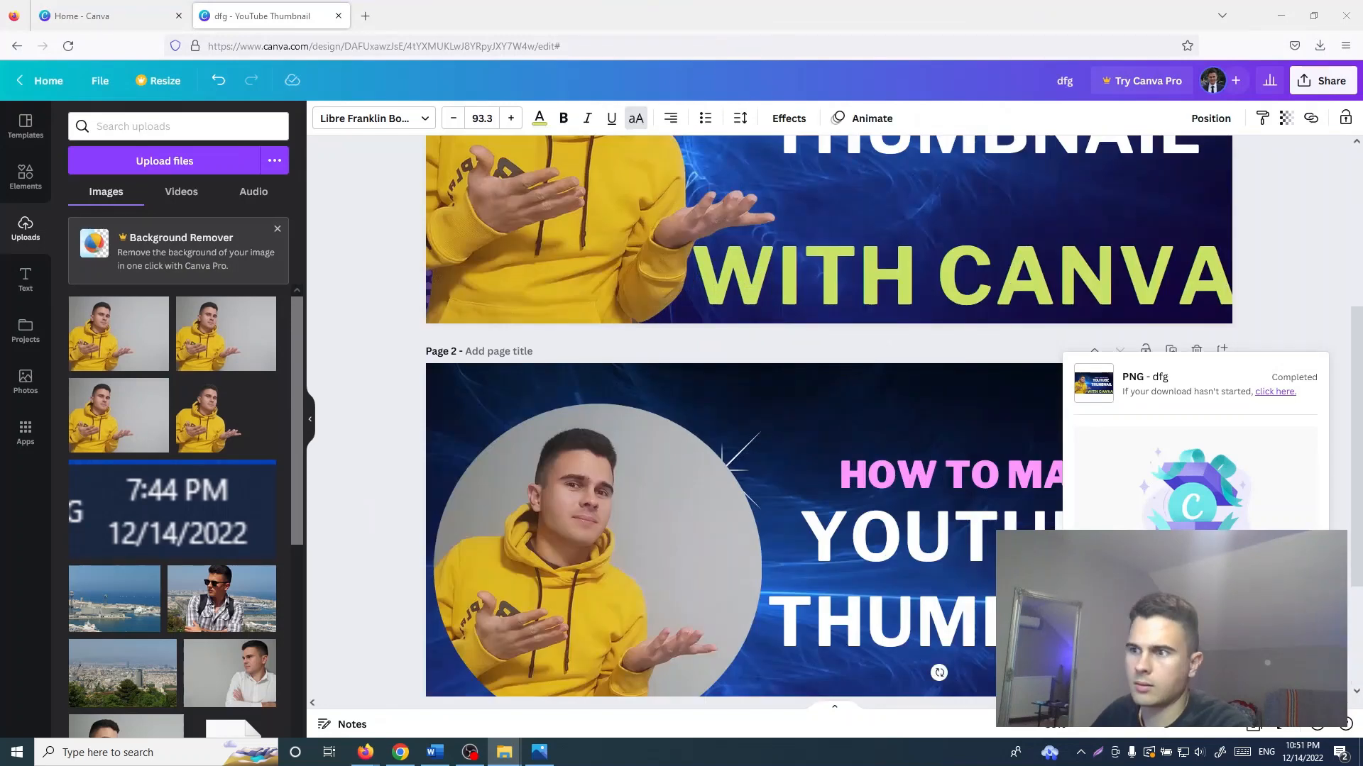
click(1281, 15)
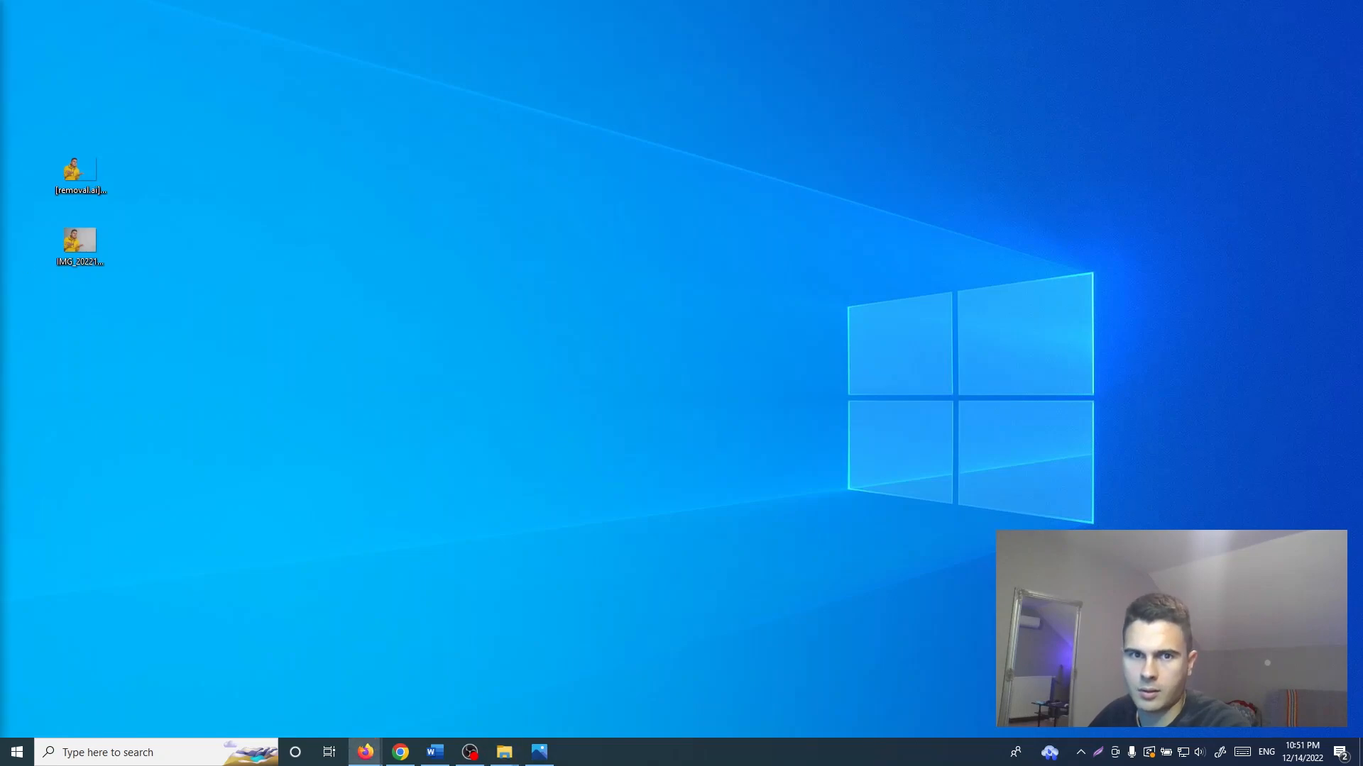
click(504, 752)
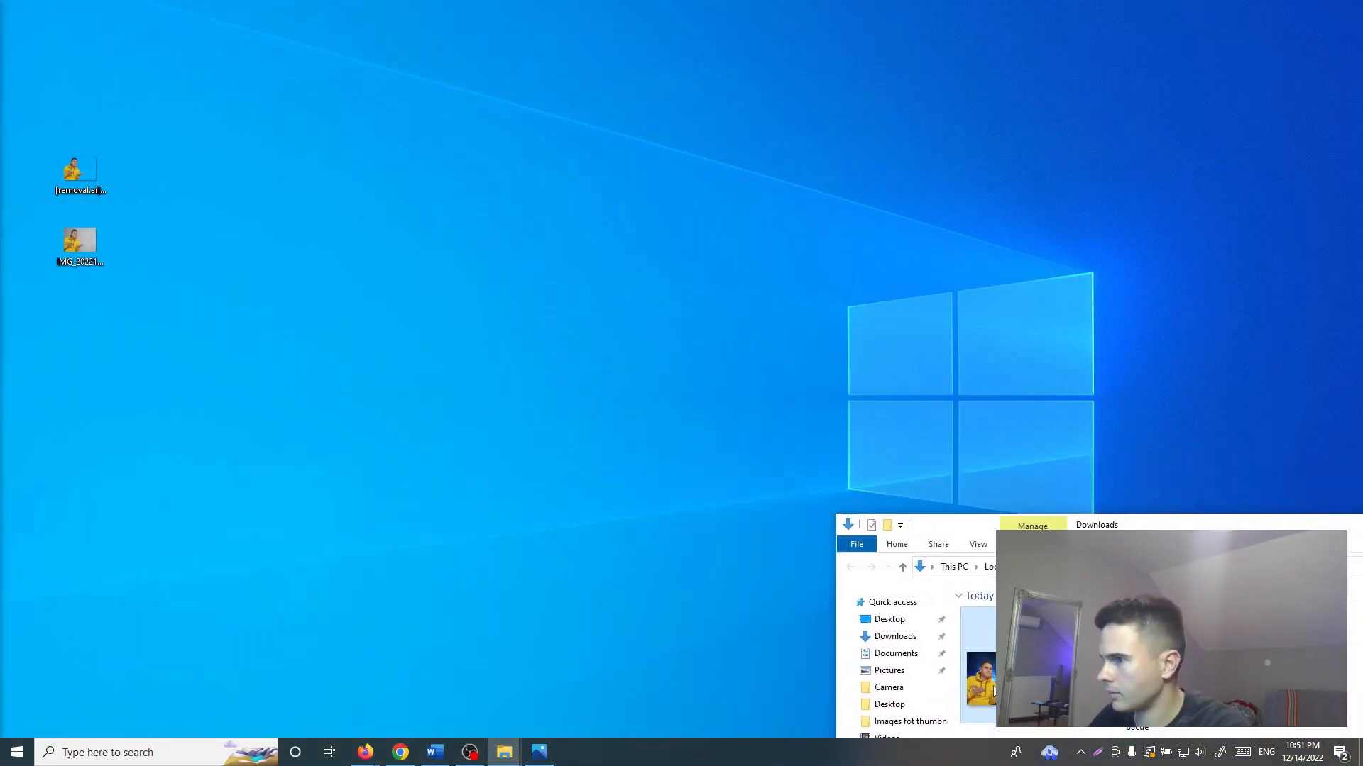
drag(993, 692, 731, 248)
click(1355, 525)
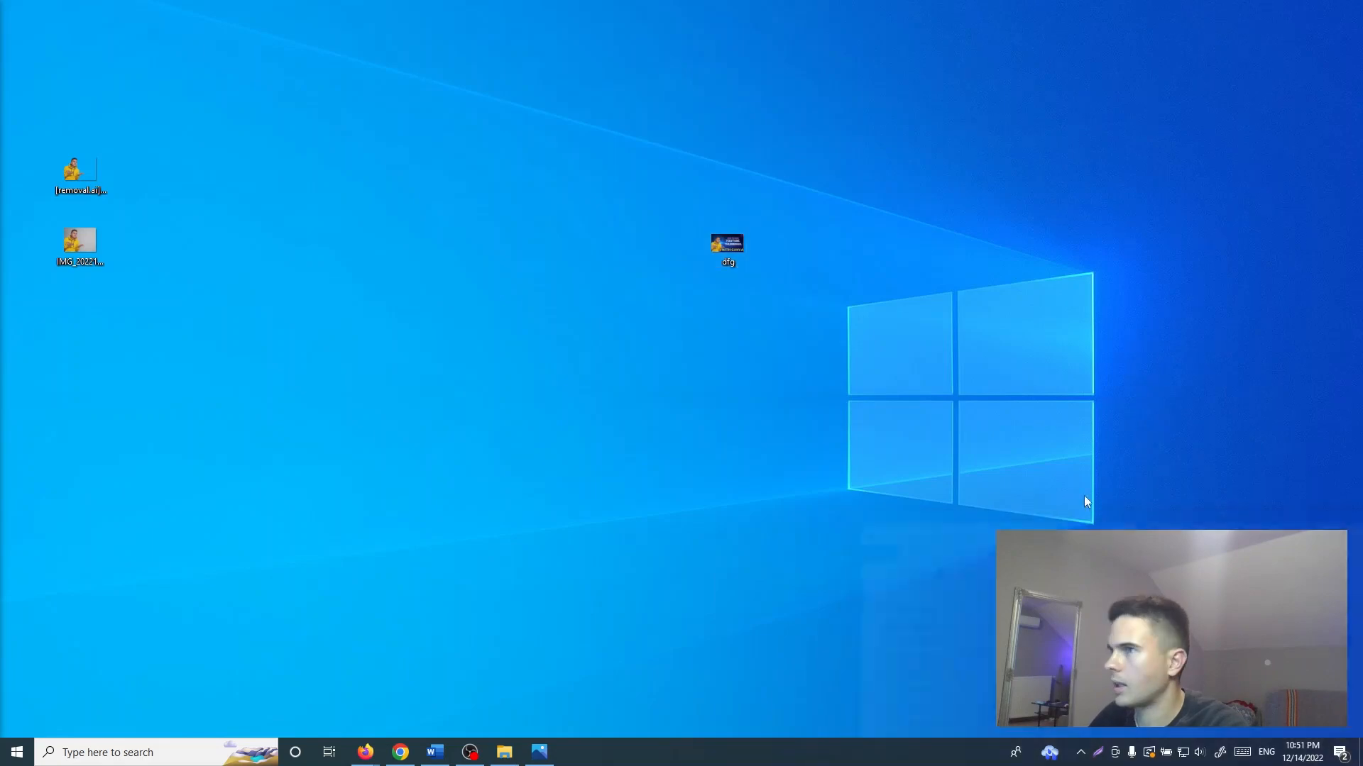
Open dfg.png from the desktop in the image viewer and maximize the window to inspect the thumbnail.
double_click(725, 241)
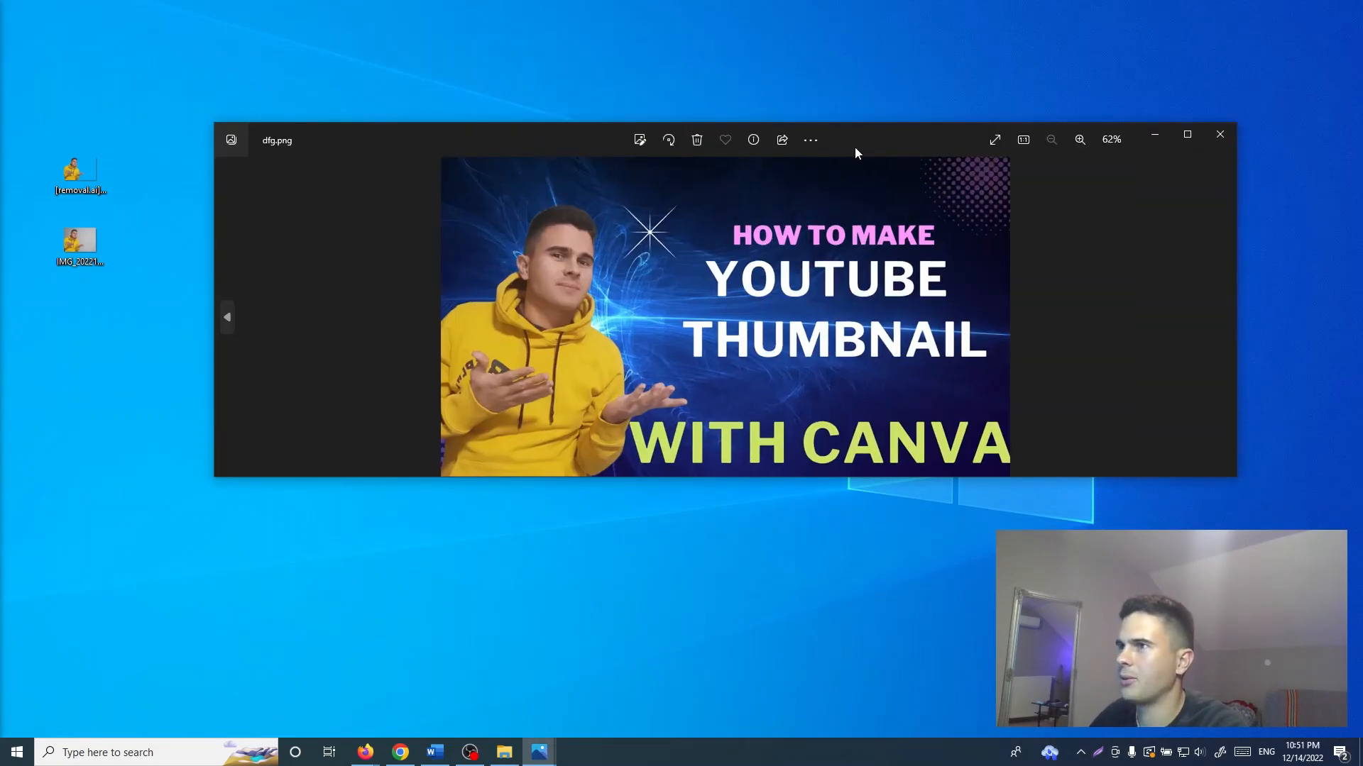
double_click(856, 152)
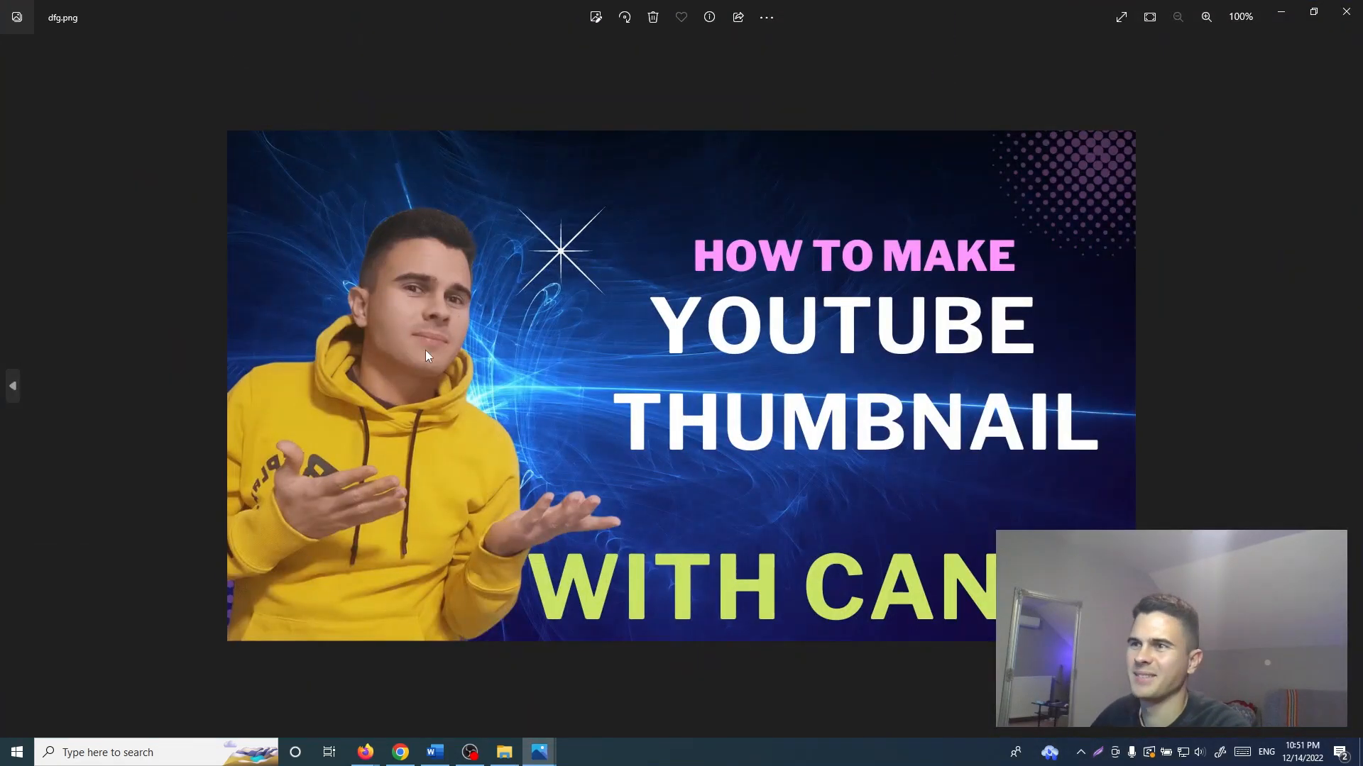